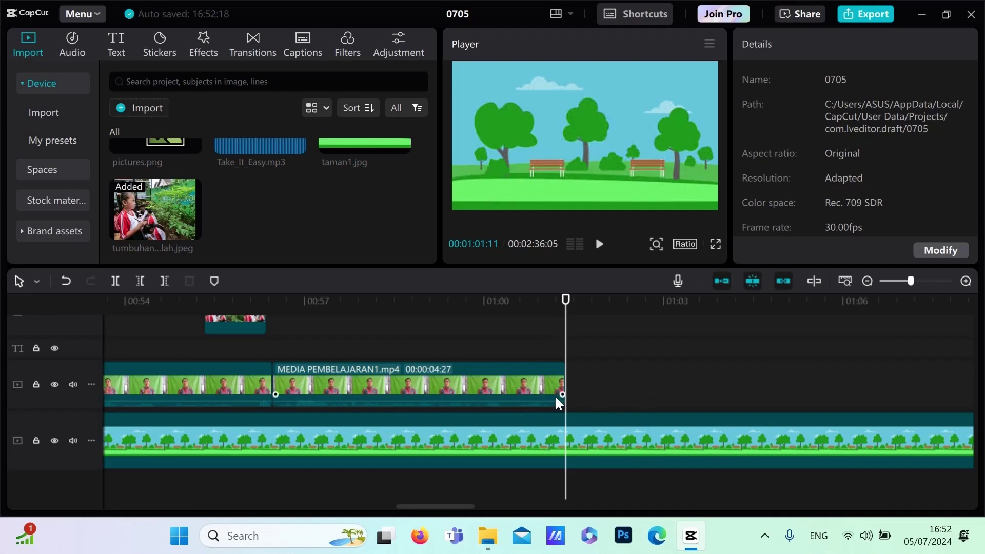
Switch to CapCut and create a new project
{"action": "left_click", "coordinate": [632, 434]}
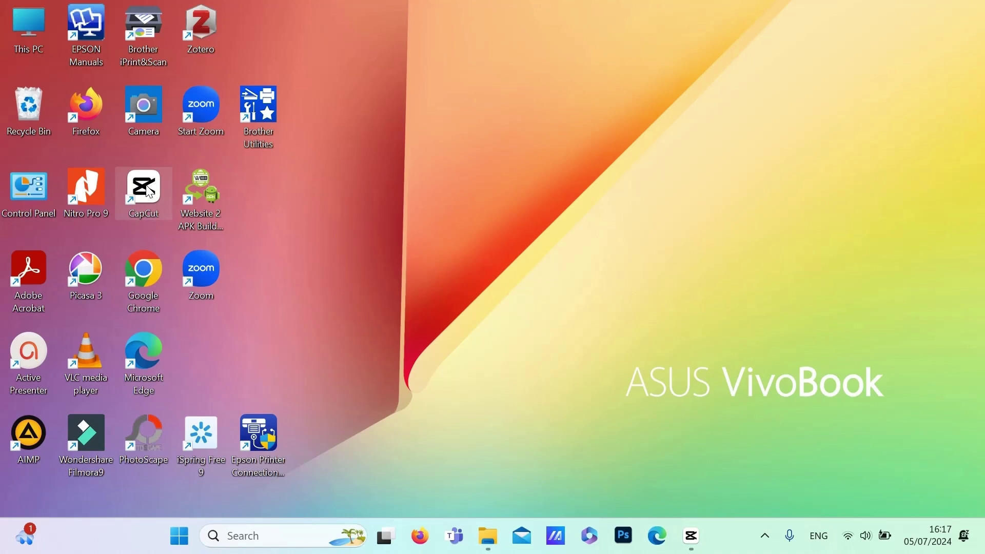
{"action": "left_click", "coordinate": [697, 541]}
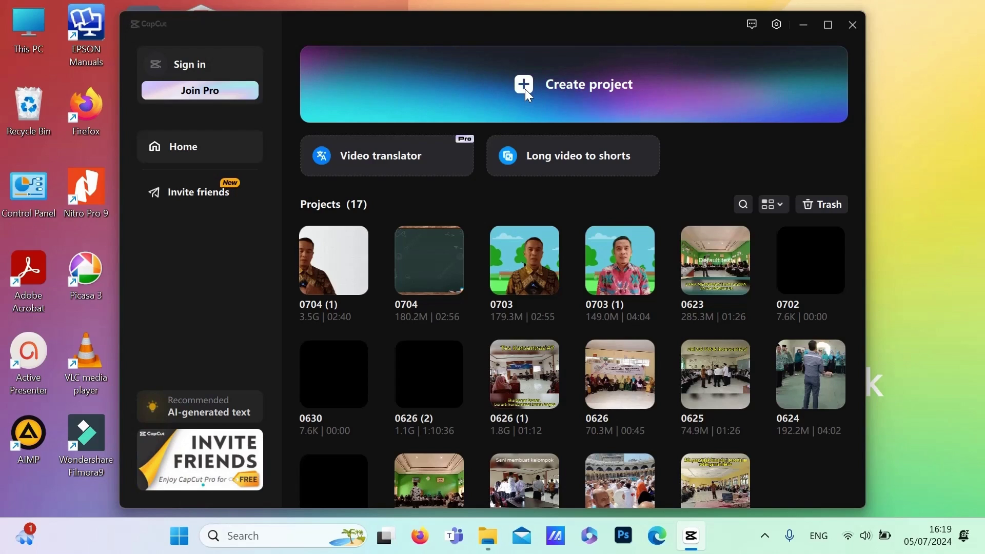
{"action": "key", "text": "alt+F4"}
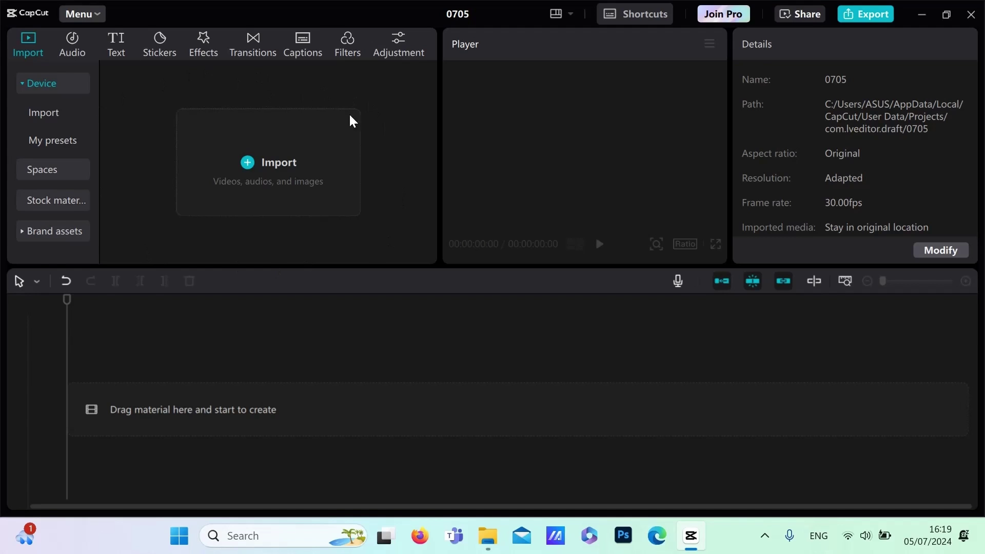
Import film, MEDIA PEMBELAJARAN1, Take_It_Easy, taman1, pictures and musical-note from the bahan materi video folder
{"action": "left_click", "coordinate": [247, 163]}
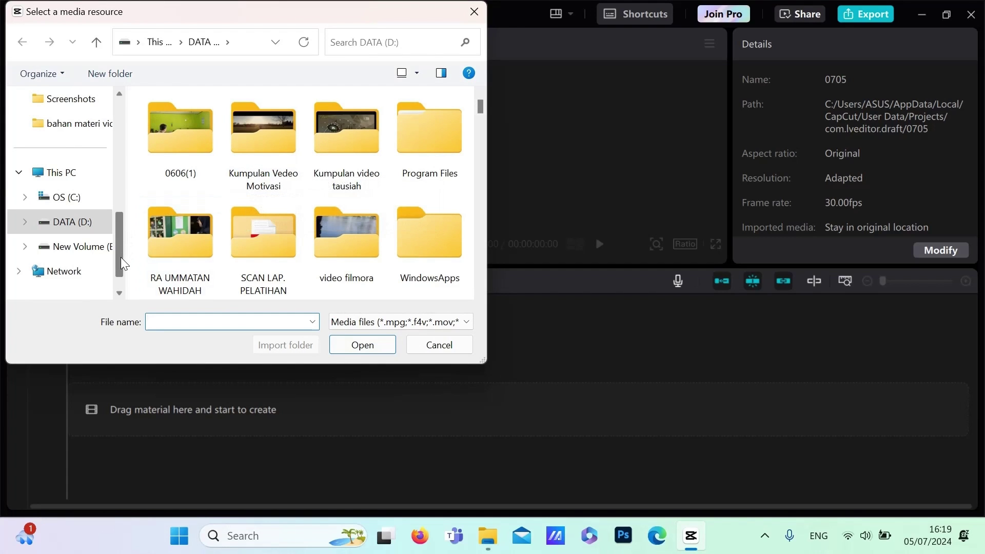
{"action": "left_click_drag", "start_coordinate": [120, 259], "coordinate": [127, 247]}
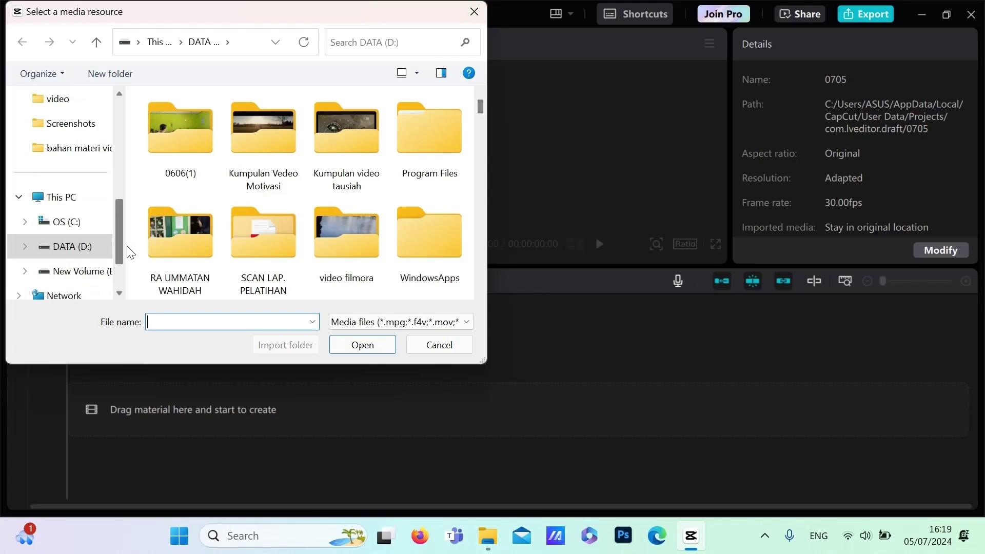
{"action": "left_click", "coordinate": [91, 154]}
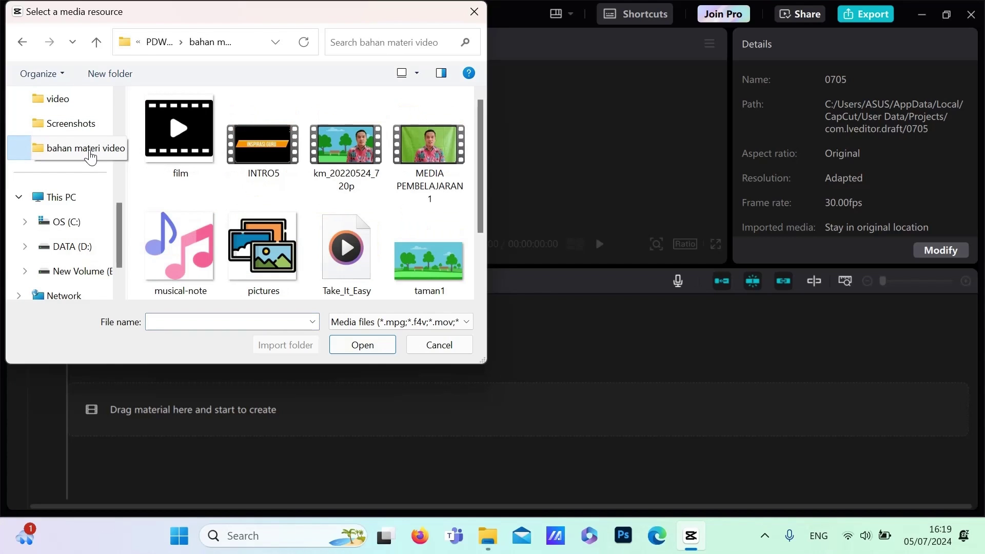
{"action": "left_click", "coordinate": [157, 149]}
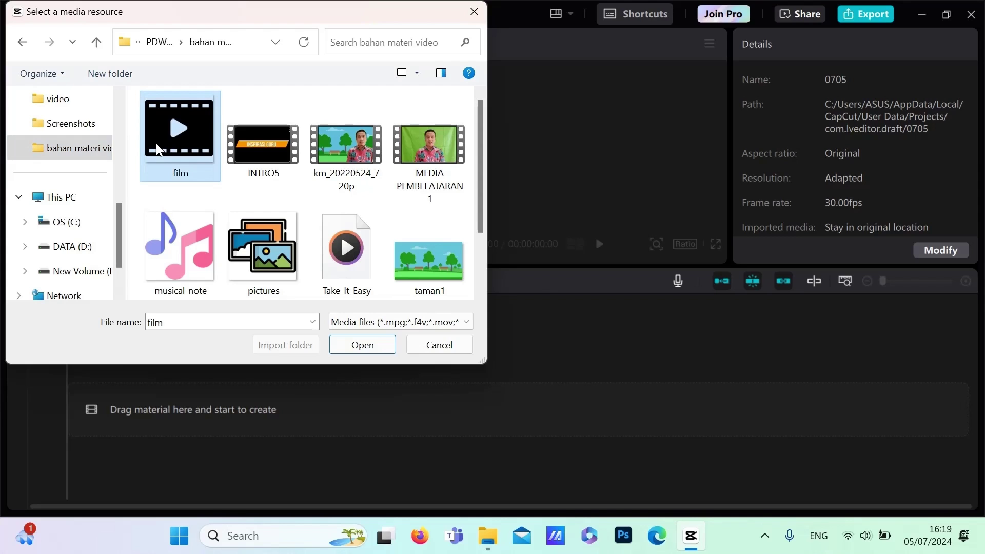
{"action": "left_click", "coordinate": [442, 151], "text": "ctrl"}
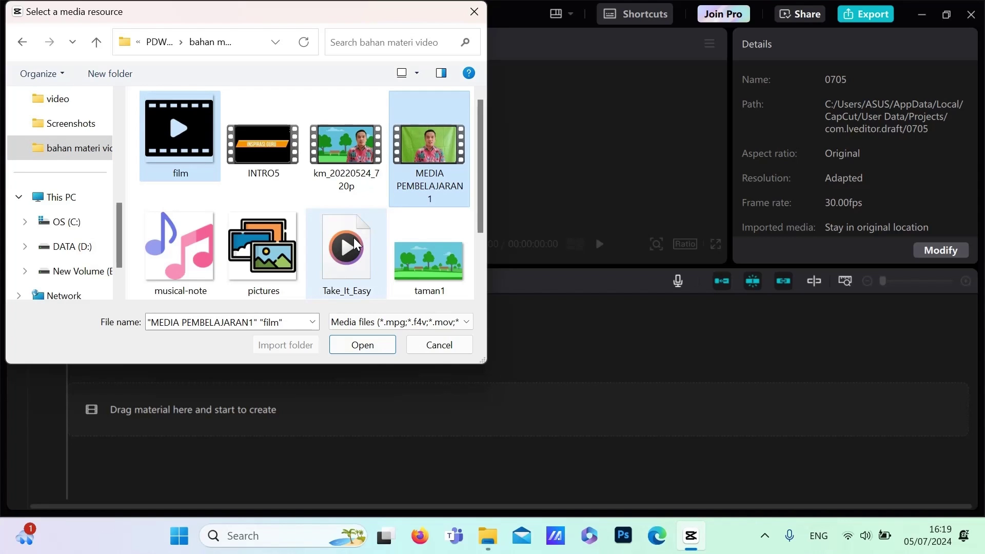
{"action": "left_click", "coordinate": [356, 246], "text": "ctrl"}
{"action": "left_click", "coordinate": [430, 260], "text": "ctrl"}
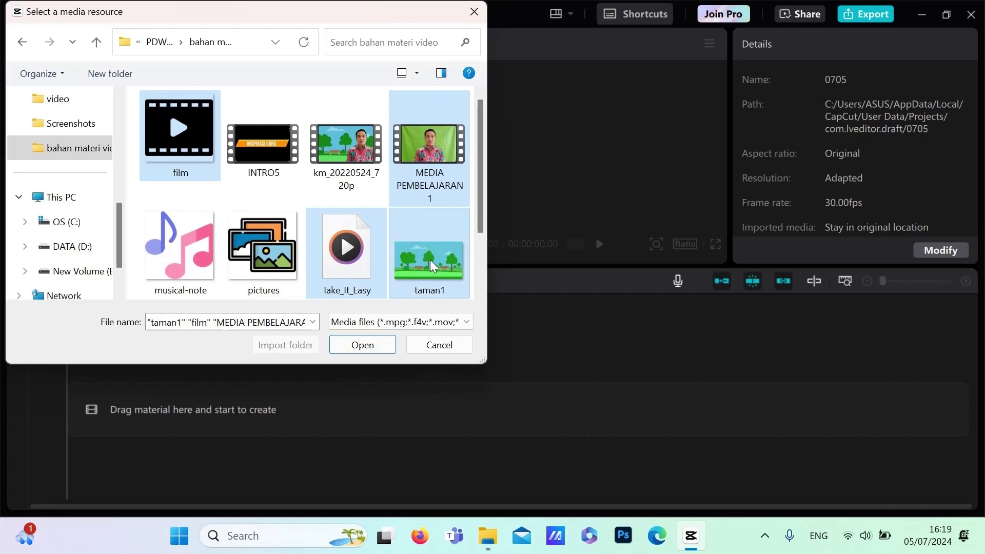
{"action": "left_click", "coordinate": [254, 260], "text": "ctrl"}
{"action": "left_click", "coordinate": [183, 260], "text": "ctrl"}
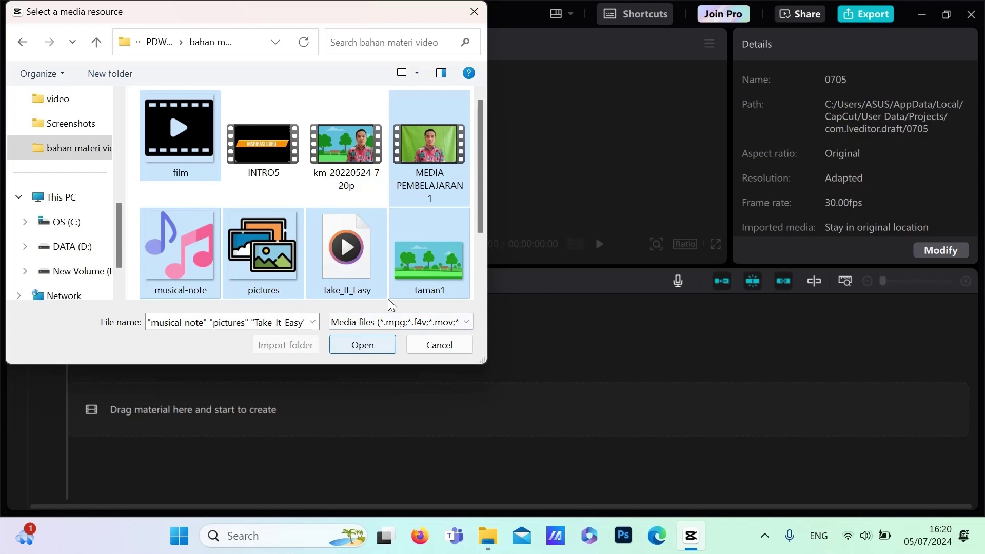
{"action": "left_click", "coordinate": [374, 351]}
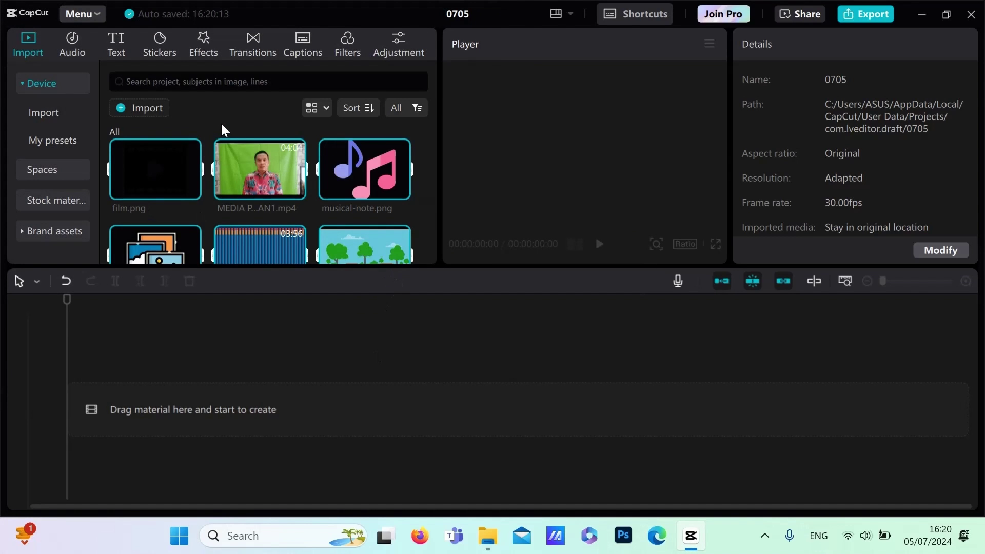
Add the park background image taman1.jpg to the timeline
{"action": "left_click", "coordinate": [423, 217]}
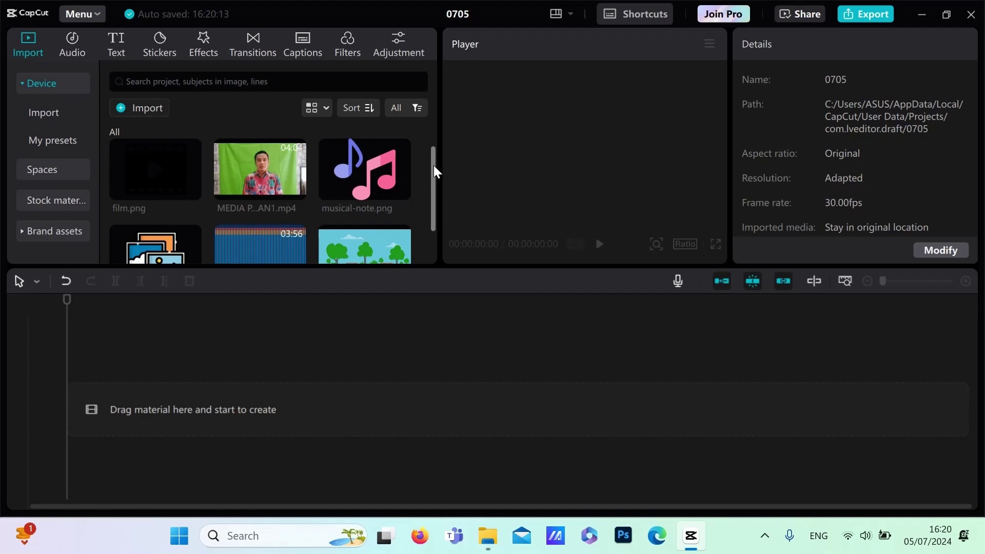
{"action": "left_click_drag", "start_coordinate": [433, 174], "coordinate": [433, 206]}
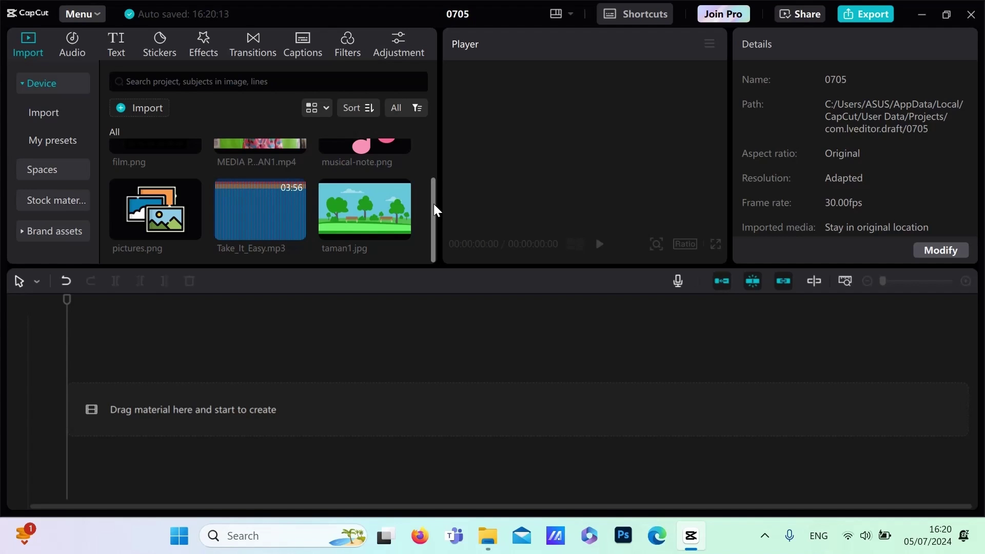
{"action": "mouse_move", "coordinate": [396, 215]}
{"action": "mouse_move", "coordinate": [350, 216]}
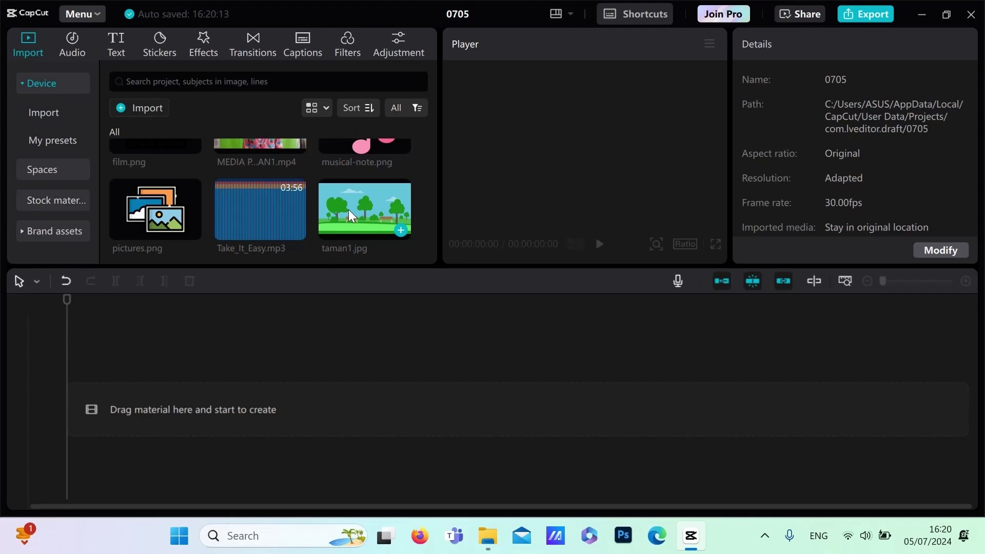
{"action": "left_click", "coordinate": [401, 229]}
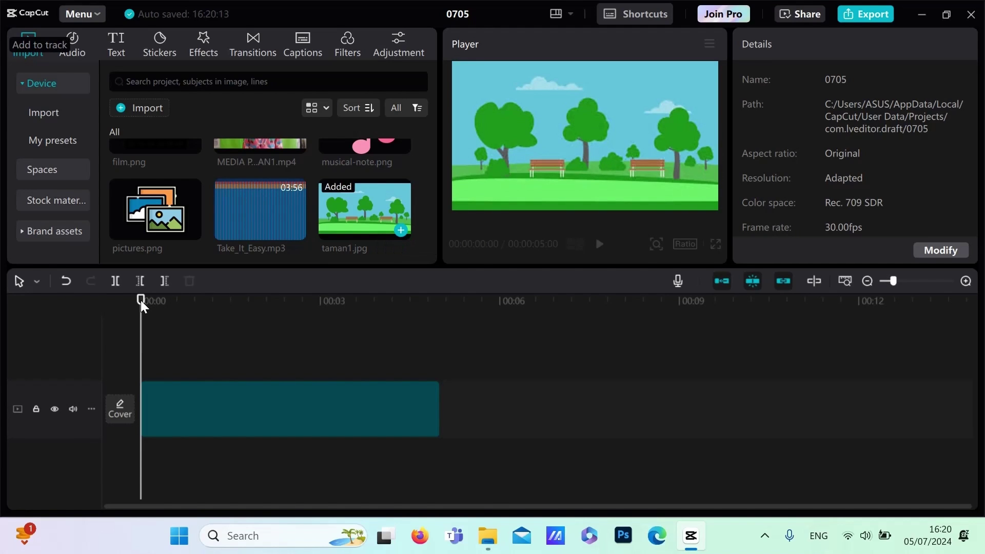
Extend the end of the taman1.jpg clip on the timeline to a duration of 00:00:05:11
{"action": "left_click", "coordinate": [196, 306]}
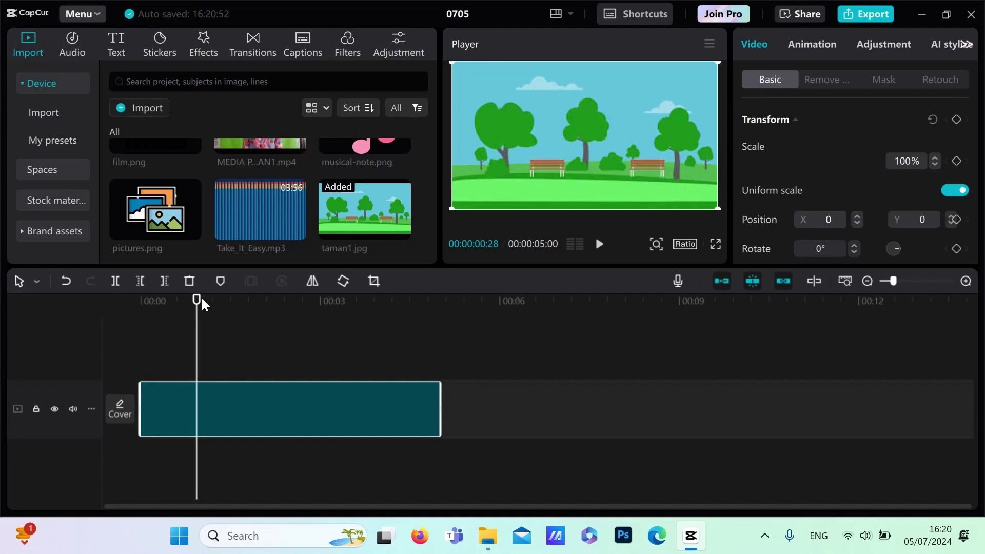
{"action": "left_click", "coordinate": [163, 308]}
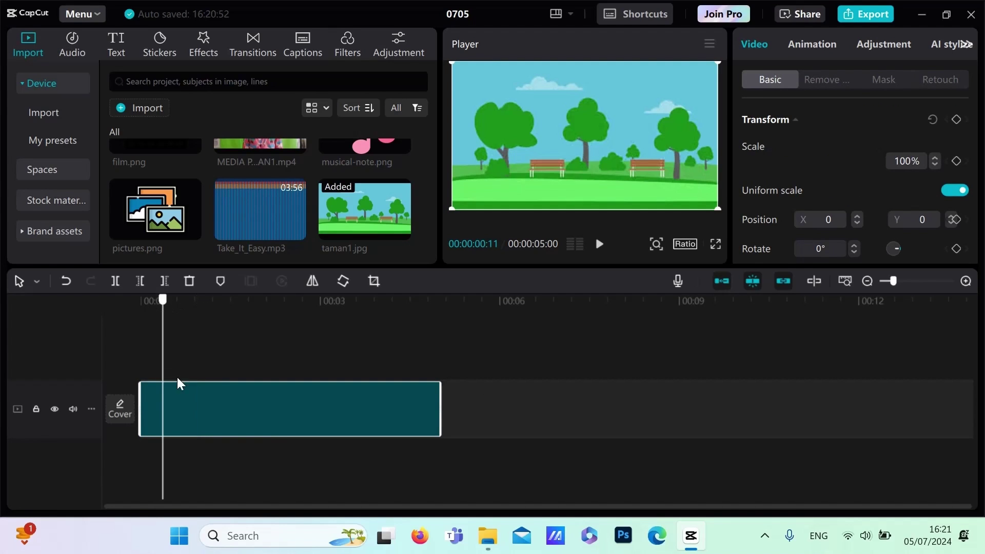
{"action": "left_click", "coordinate": [432, 407]}
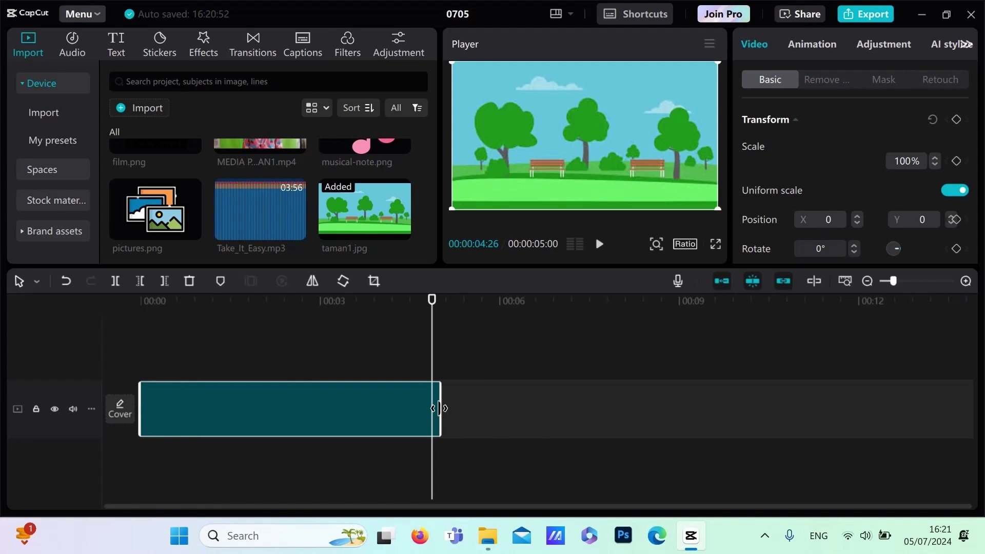
{"action": "left_click_drag", "start_coordinate": [438, 409], "coordinate": [460, 420]}
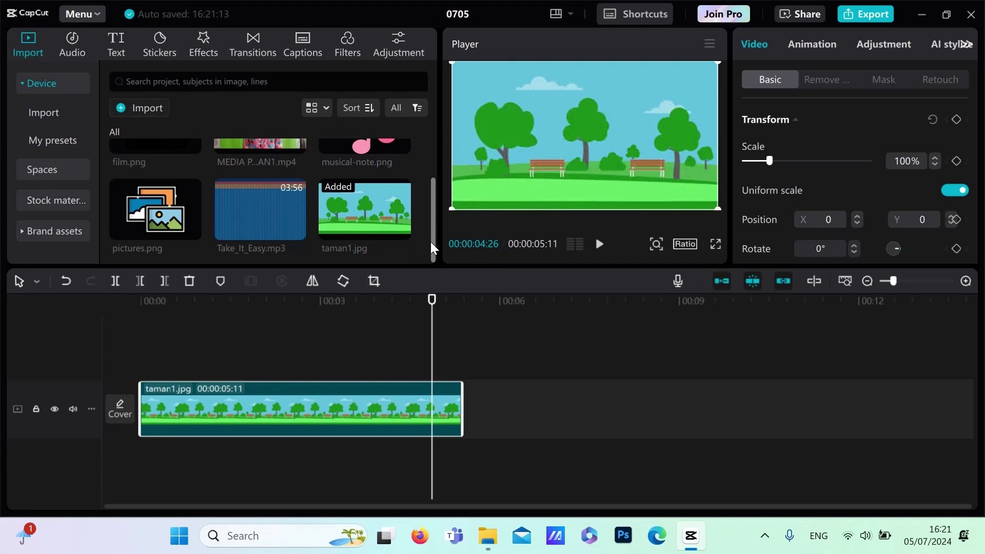
Place MEDIA PEMBELAJARAN1.mp4 on a new track above the taman1.jpg clip, starting at 00:00
{"action": "left_click_drag", "start_coordinate": [429, 241], "coordinate": [433, 192]}
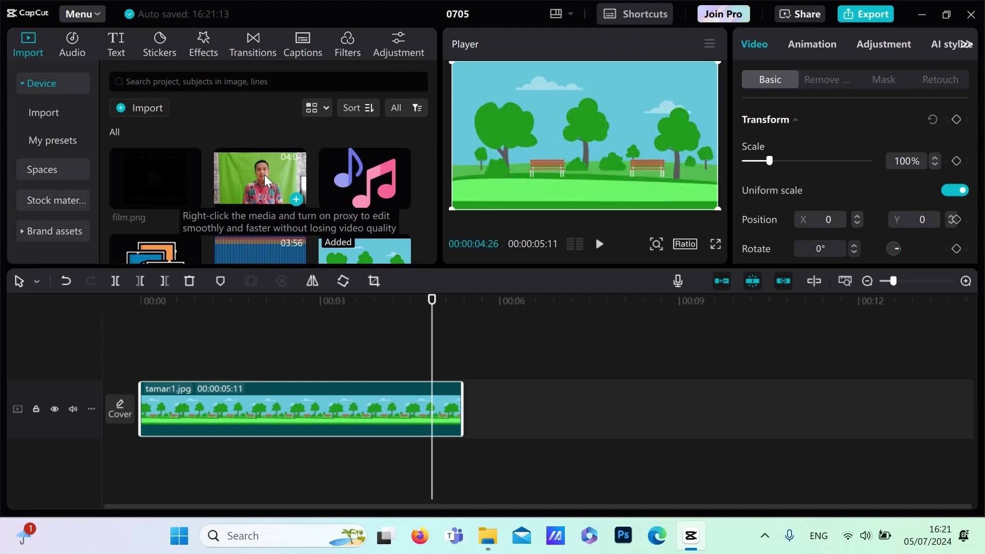
{"action": "left_click_drag", "start_coordinate": [263, 175], "coordinate": [137, 358]}
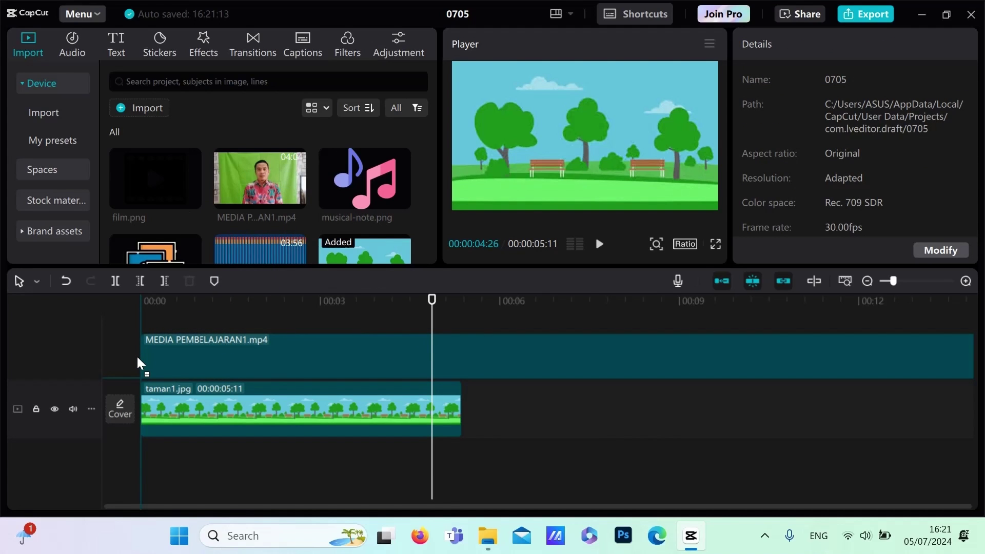
{"action": "left_click_drag", "start_coordinate": [138, 357], "coordinate": [137, 358]}
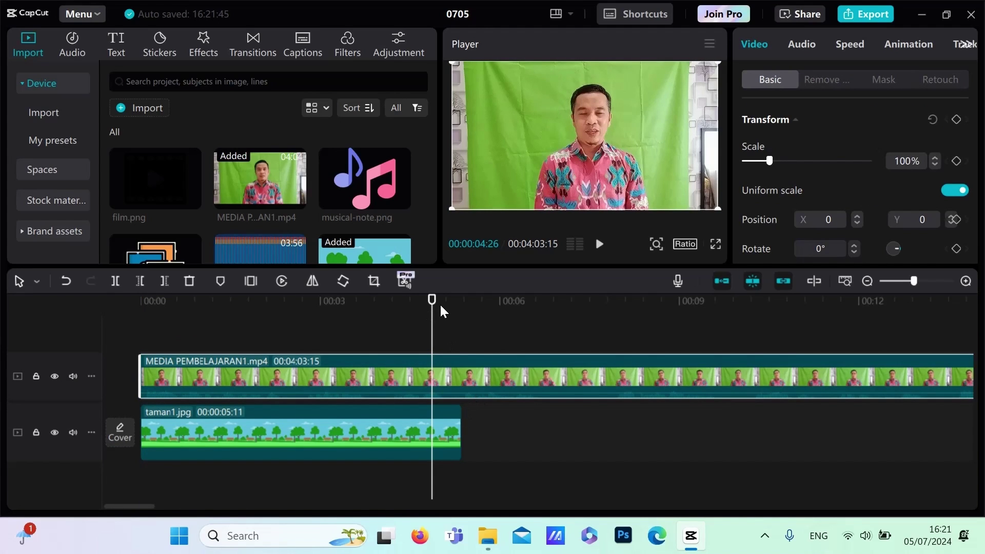
Extend the end of the taman1.jpg background clip to a duration of 00:02:36:05
{"action": "left_click_drag", "start_coordinate": [432, 314], "coordinate": [151, 332]}
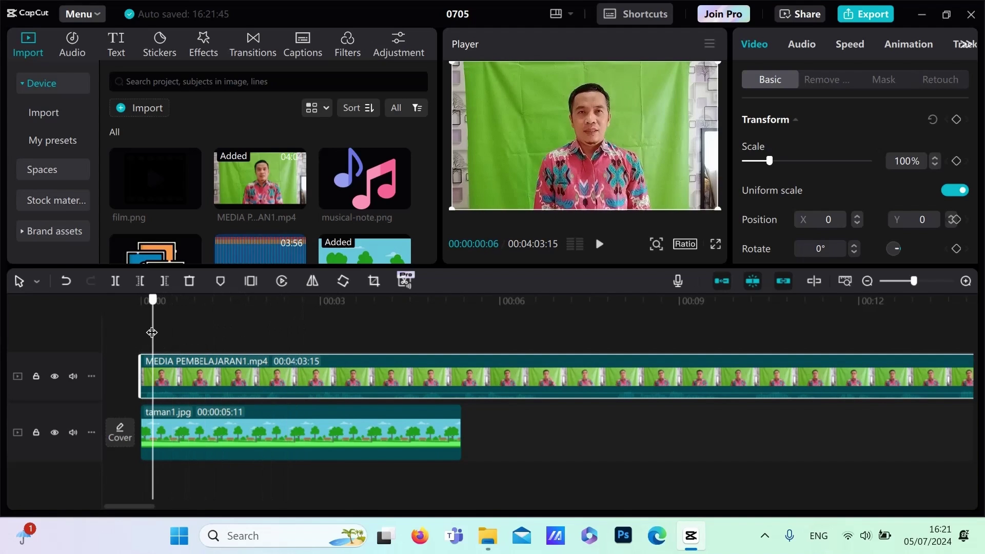
{"action": "left_click", "coordinate": [460, 449]}
{"action": "left_click_drag", "start_coordinate": [460, 449], "coordinate": [980, 424]}
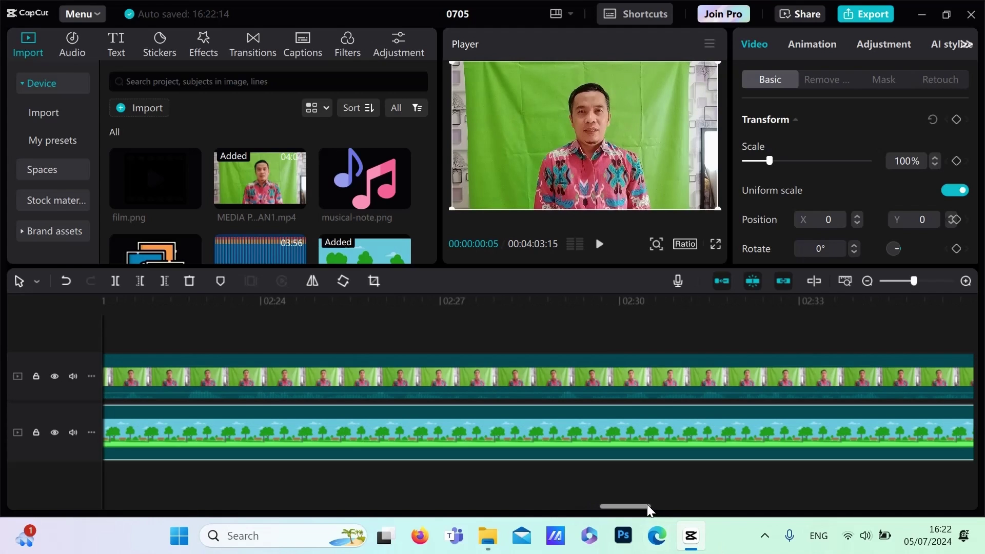
{"action": "left_click_drag", "start_coordinate": [647, 504], "coordinate": [148, 500]}
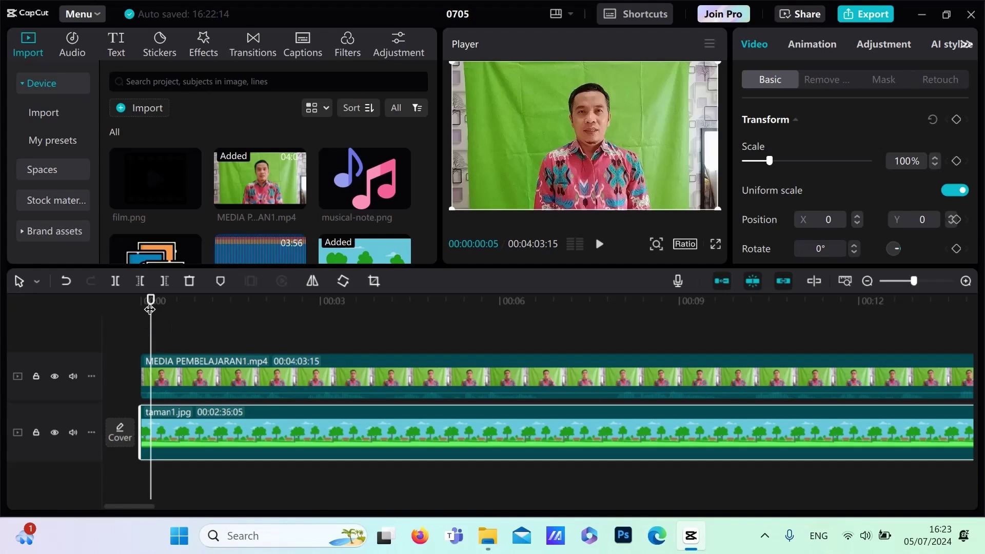
Return the playhead to the start and remove the background of MEDIA PEMBELAJARAN1.mp4 with Auto removal
{"action": "left_click_drag", "start_coordinate": [150, 308], "coordinate": [140, 310]}
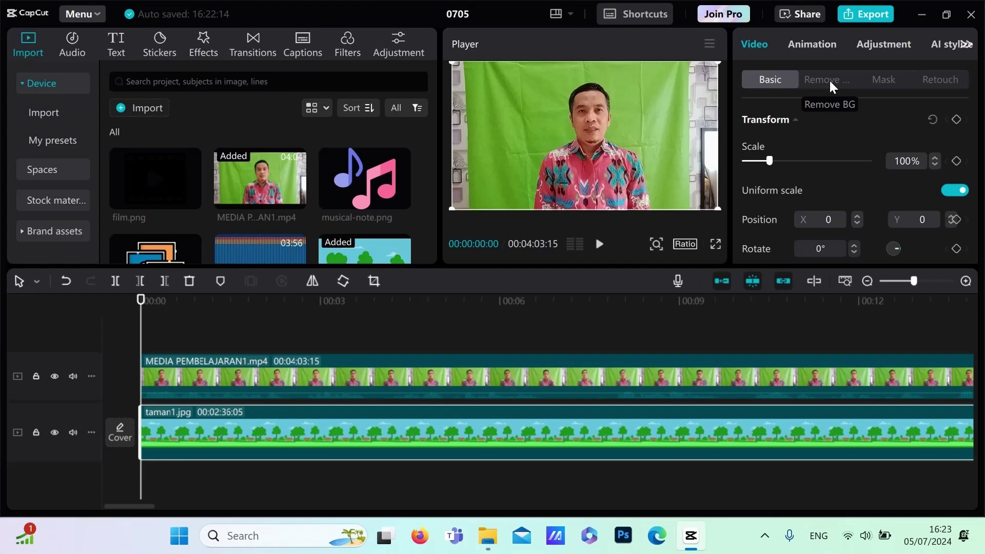
{"action": "left_click", "coordinate": [532, 384]}
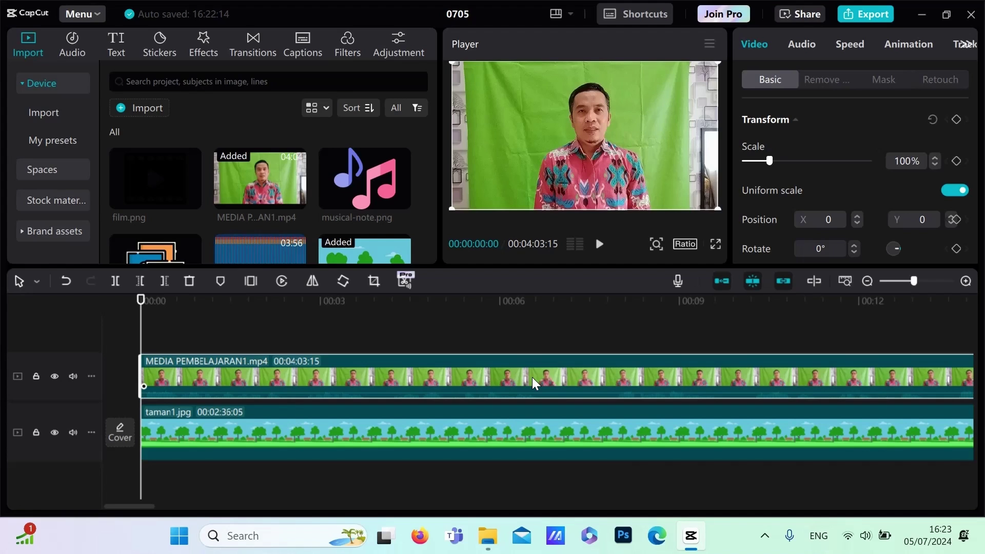
{"action": "left_click", "coordinate": [827, 80]}
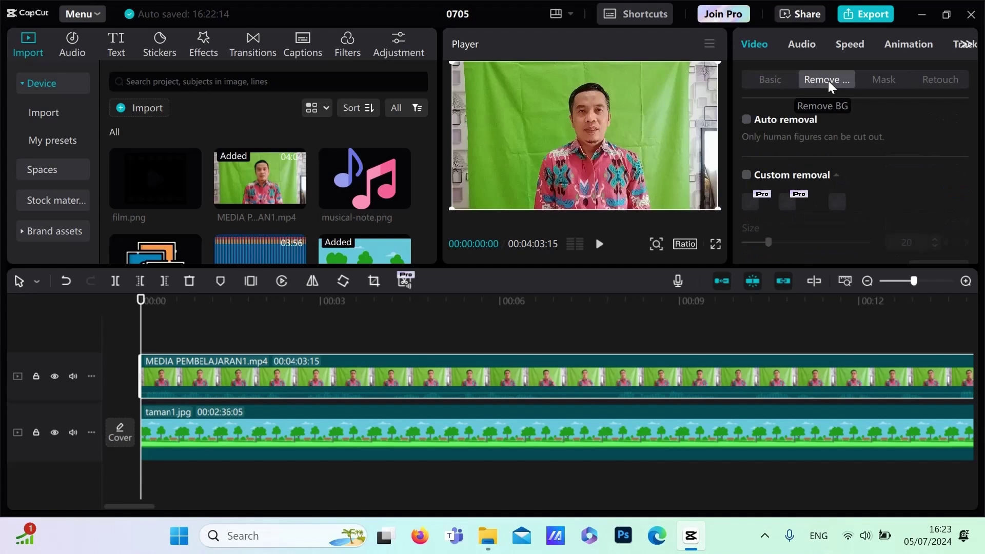
{"action": "left_click", "coordinate": [746, 122]}
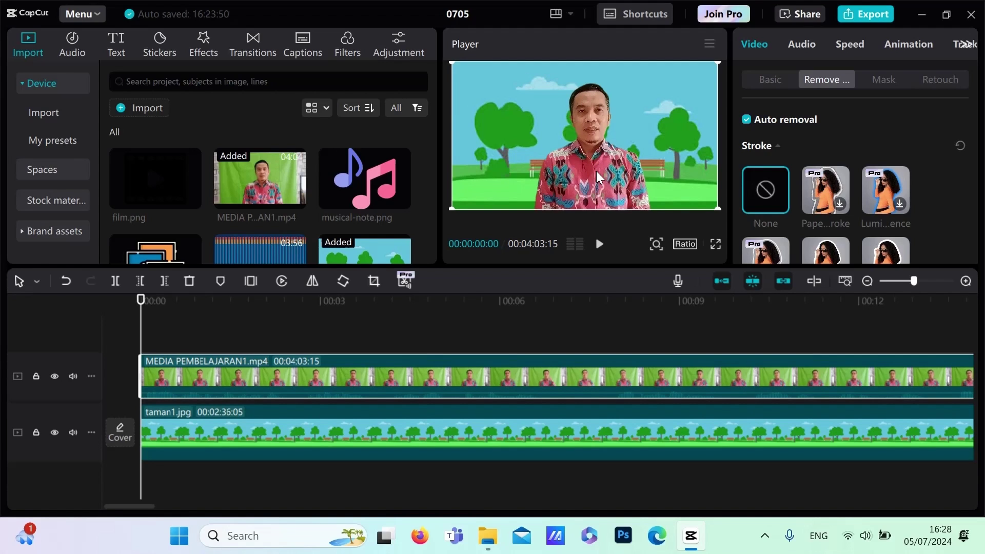
Move the cut-out presenter within the frame, placing him slightly left of centre over the park background
{"action": "left_click_drag", "start_coordinate": [596, 171], "coordinate": [666, 171]}
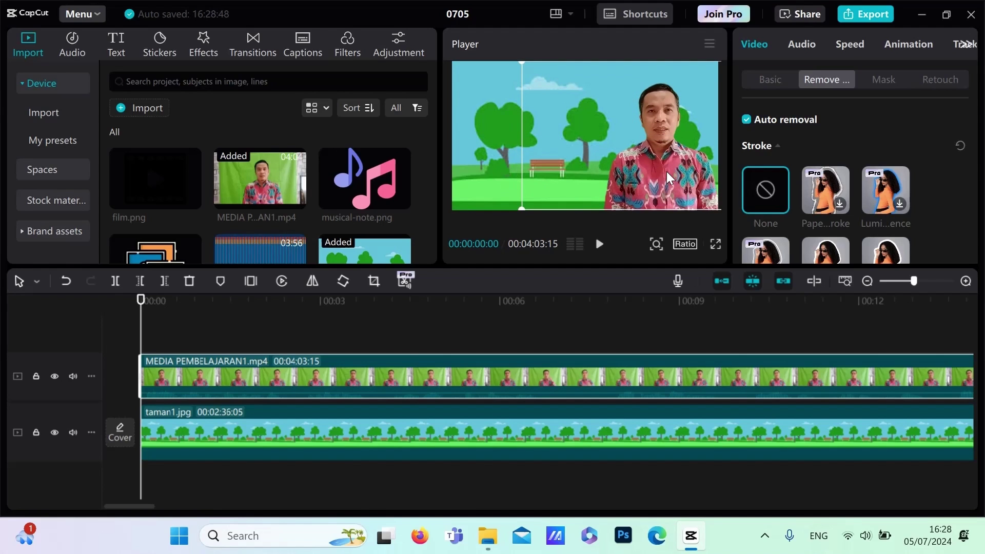
{"action": "left_click_drag", "start_coordinate": [666, 171], "coordinate": [583, 168]}
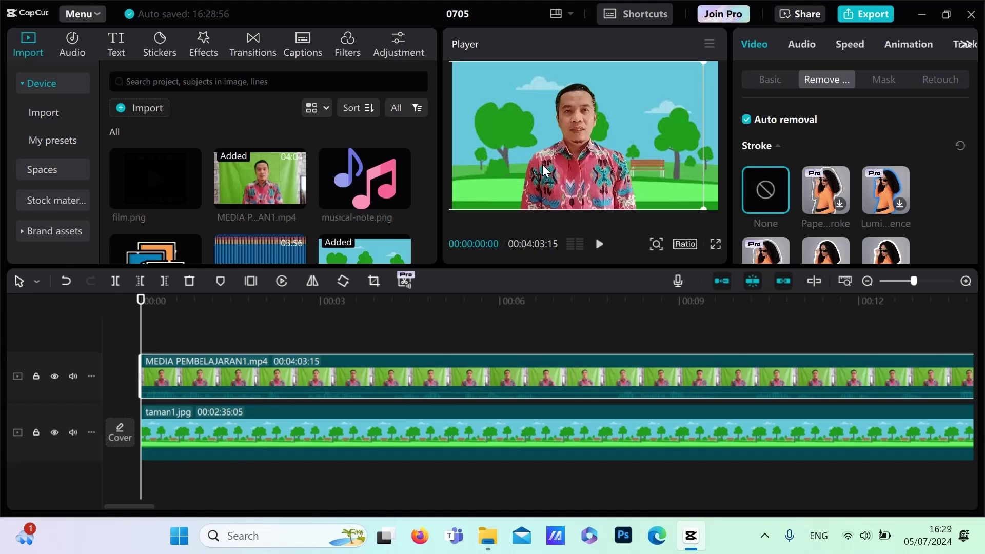
Play the first seconds of the composited video, then place the playhead at 00:00:00:18
{"action": "left_click", "coordinate": [600, 245]}
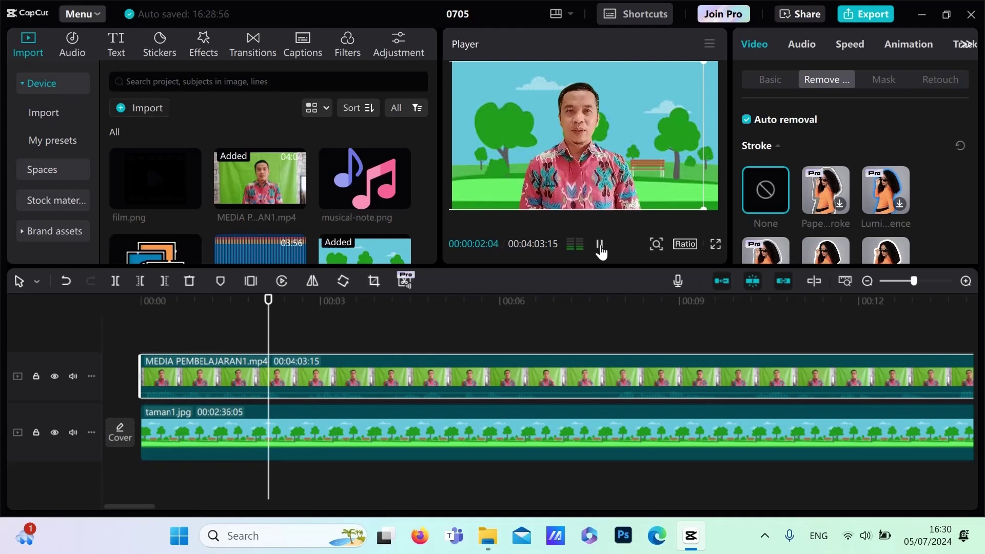
{"action": "left_click", "coordinate": [600, 245]}
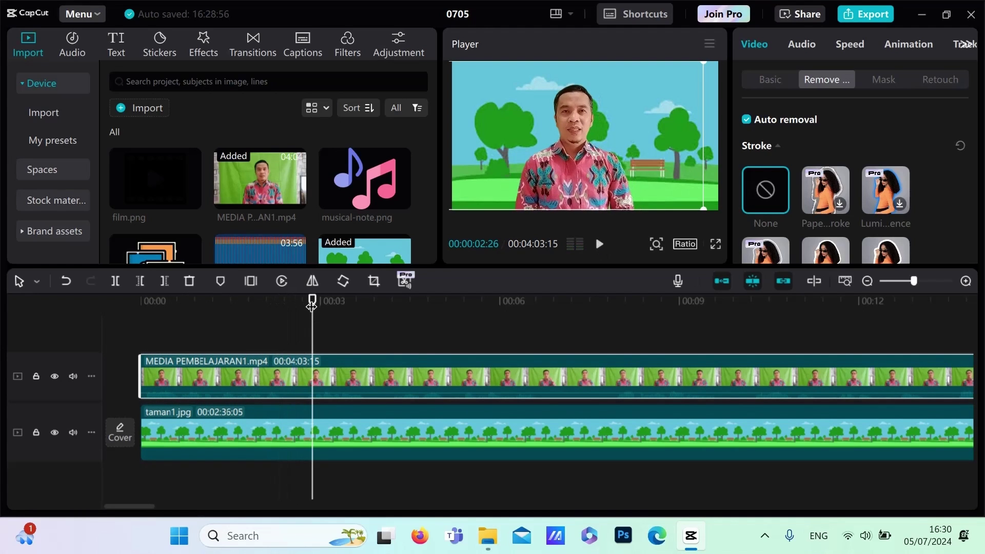
{"action": "left_click_drag", "start_coordinate": [311, 303], "coordinate": [141, 303]}
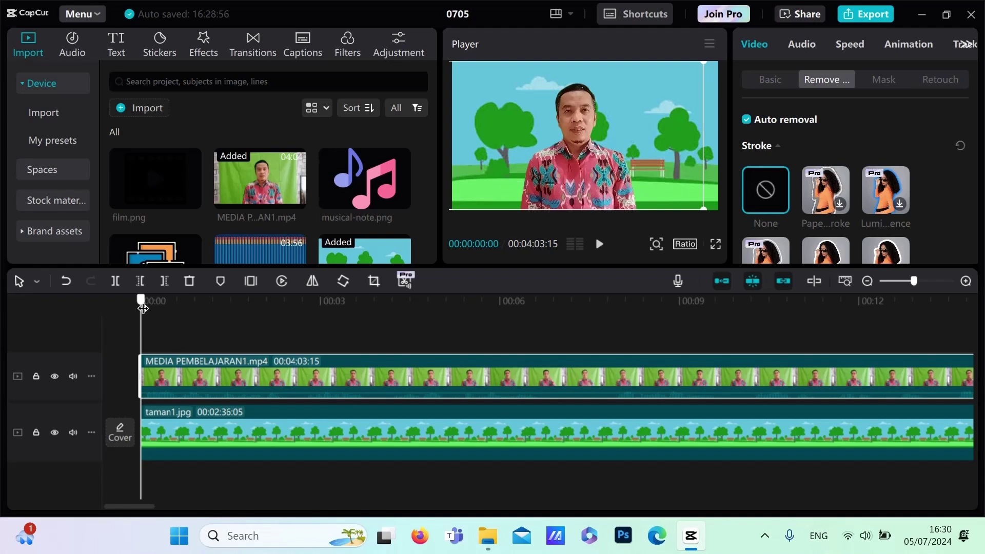
{"action": "left_click_drag", "start_coordinate": [143, 308], "coordinate": [177, 318]}
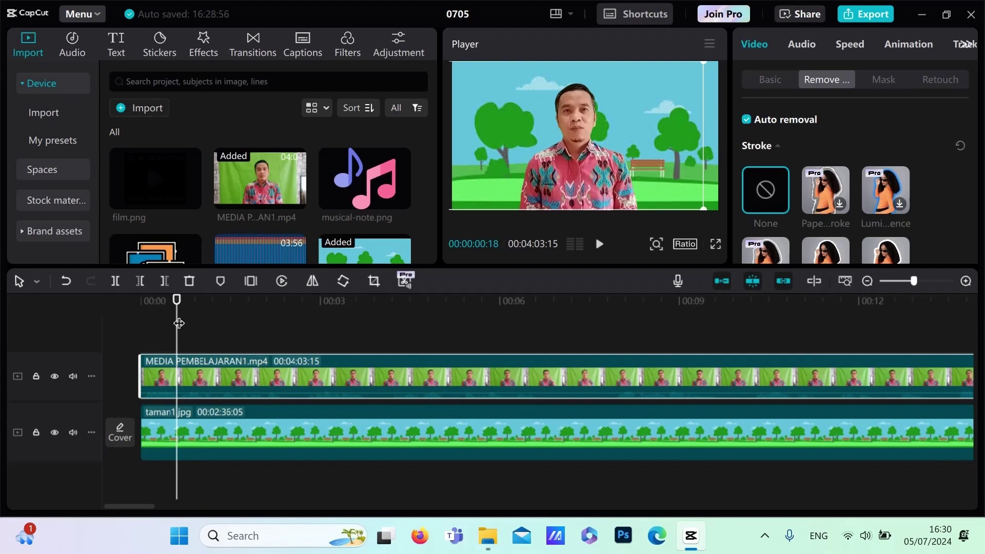
Trim off the beginning of MEDIA PEMBELAJARAN1.mp4 up to 00:00:00:18
{"action": "left_click", "coordinate": [179, 306]}
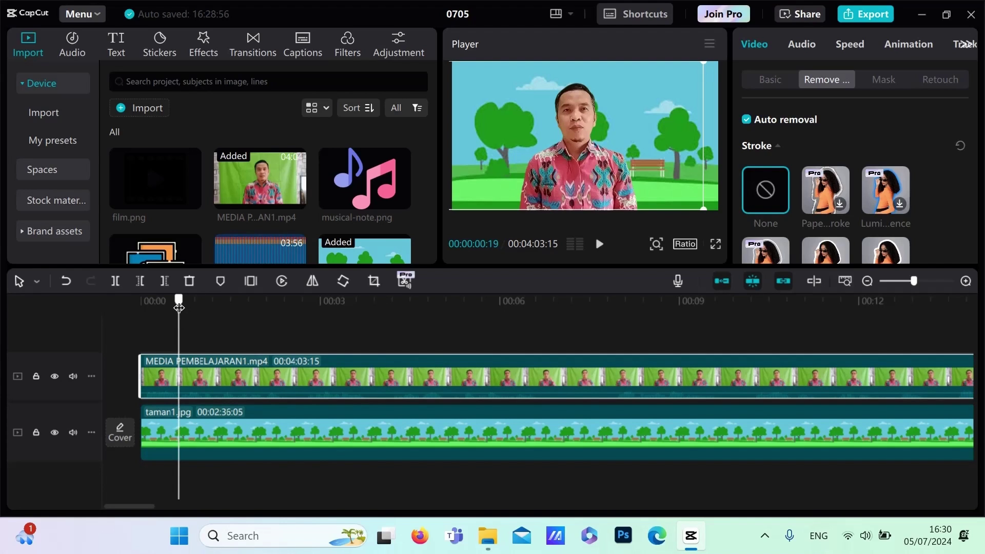
{"action": "left_click_drag", "start_coordinate": [178, 307], "coordinate": [177, 312]}
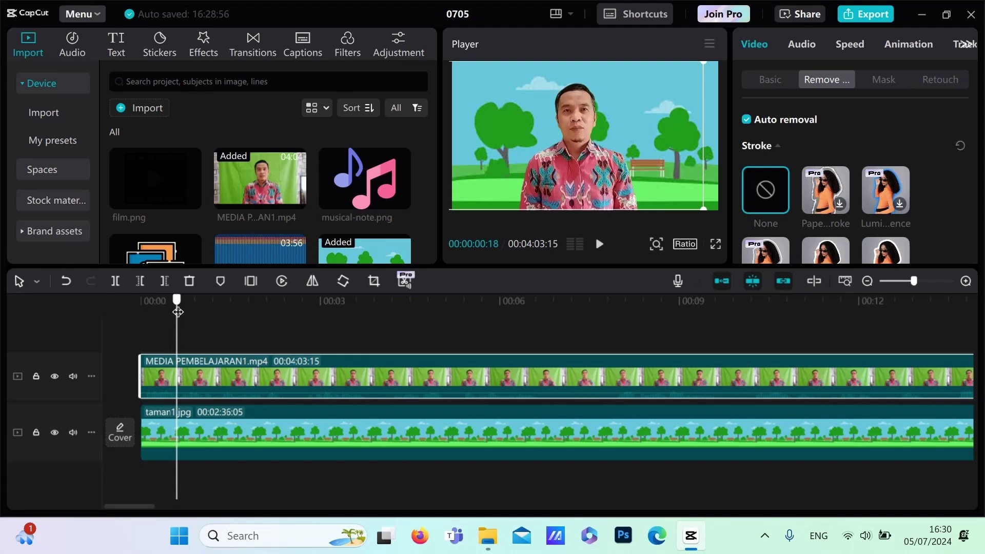
{"action": "left_click", "coordinate": [139, 280]}
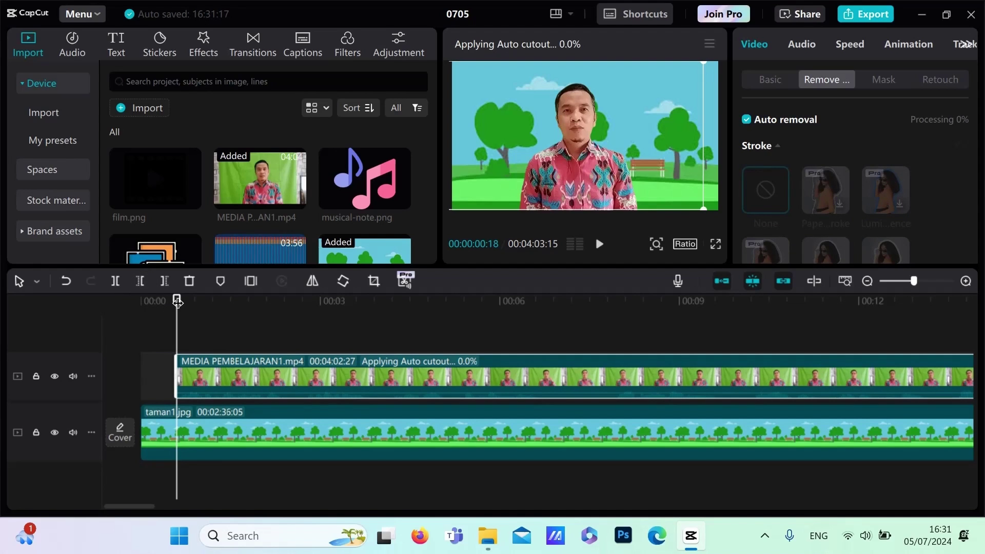
Return the playhead to the start and move the trimmed presenter clip to the beginning of its track
{"action": "left_click_drag", "start_coordinate": [177, 302], "coordinate": [140, 303]}
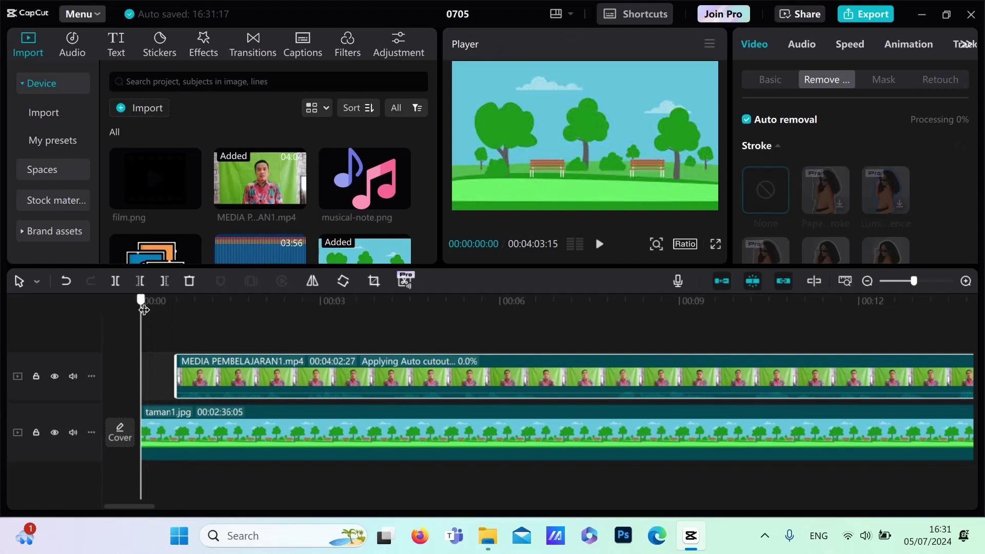
{"action": "left_click_drag", "start_coordinate": [231, 366], "coordinate": [211, 368]}
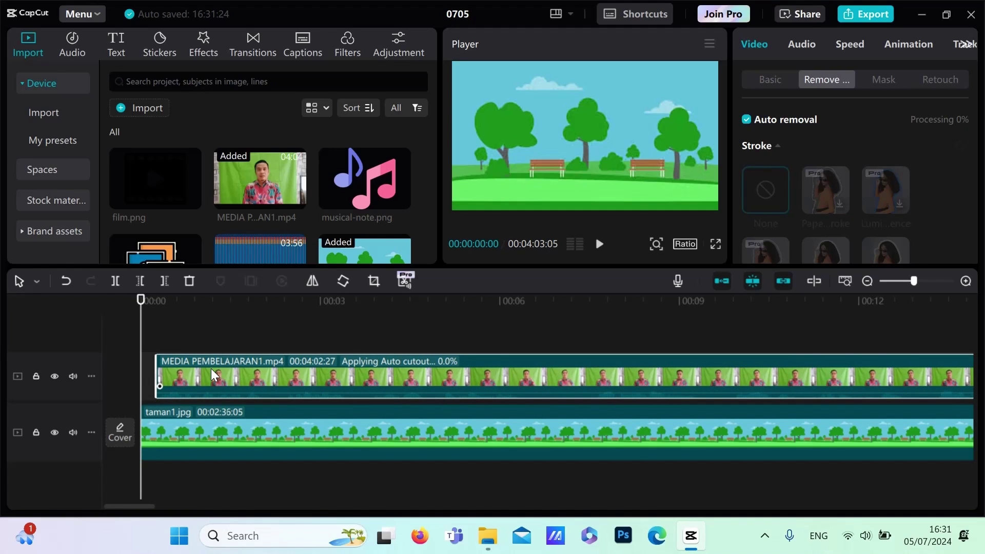
{"action": "mouse_move", "coordinate": [278, 374]}
{"action": "left_mouse_down"}
{"action": "mouse_move", "coordinate": [257, 377]}
{"action": "mouse_move", "coordinate": [266, 382]}
{"action": "left_mouse_up"}
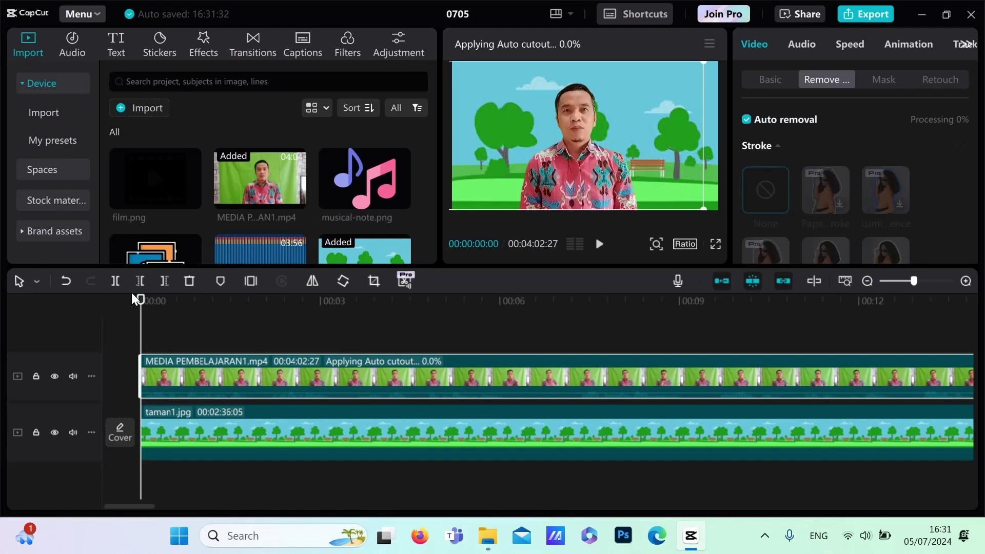
Undo the presenter clip's moves and the trim of its beginning
{"action": "left_click", "coordinate": [65, 281]}
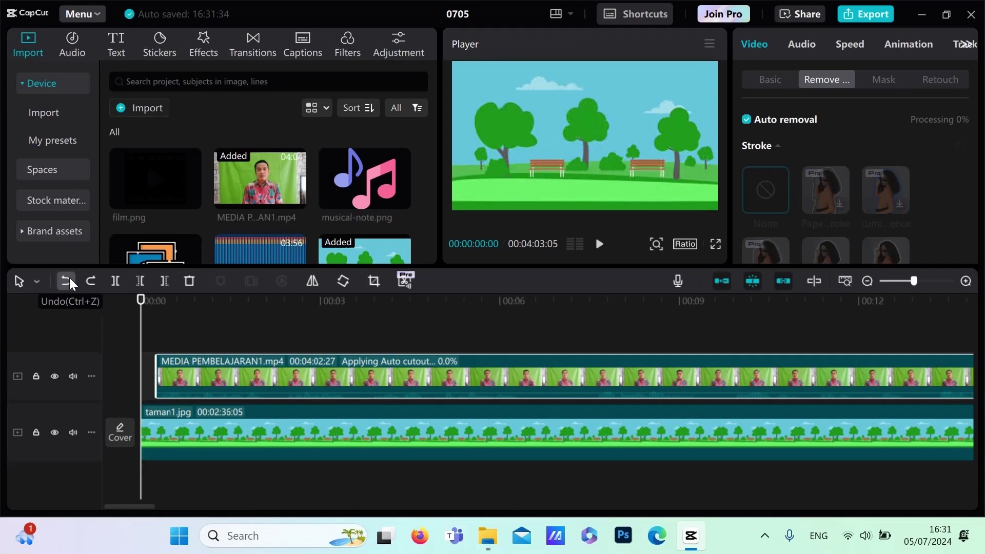
{"action": "left_click", "coordinate": [70, 278]}
{"action": "left_click", "coordinate": [69, 281]}
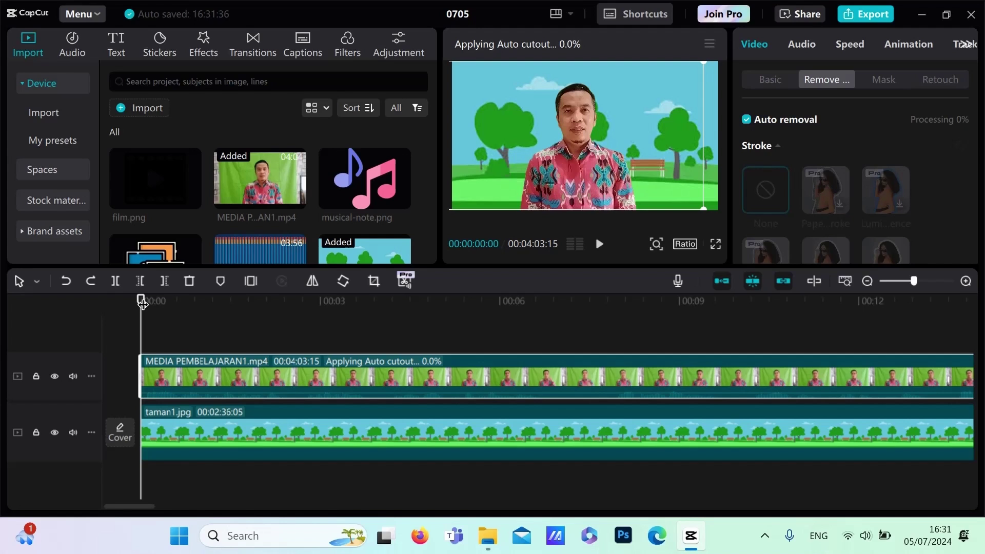
Trim away everything after 00:00:06:19 in MEDIA PEMBELAJARAN1.mp4, then undo that trim
{"action": "left_click_drag", "start_coordinate": [142, 304], "coordinate": [540, 310]}
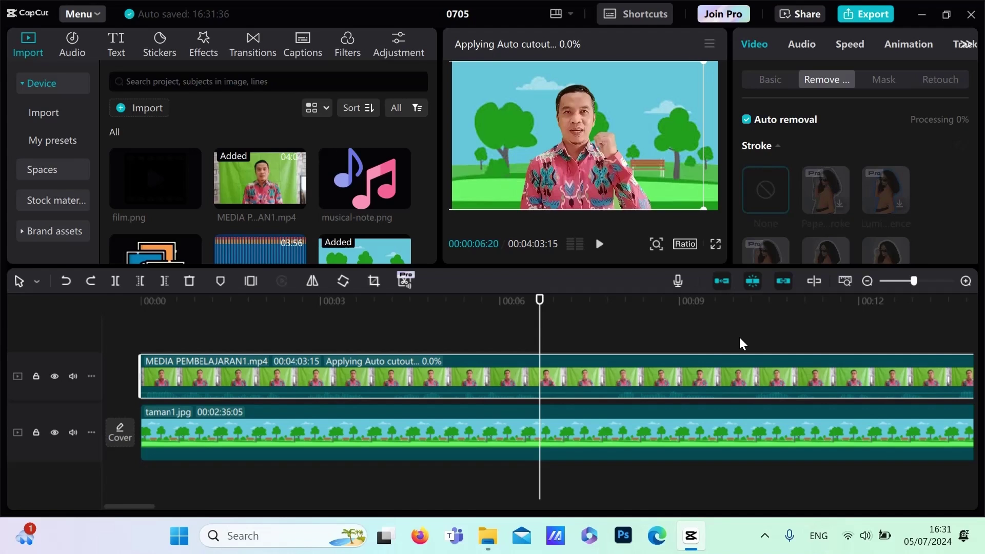
{"action": "mouse_move", "coordinate": [541, 303]}
{"action": "left_mouse_down"}
{"action": "mouse_move", "coordinate": [523, 301]}
{"action": "mouse_move", "coordinate": [538, 308]}
{"action": "left_mouse_up"}
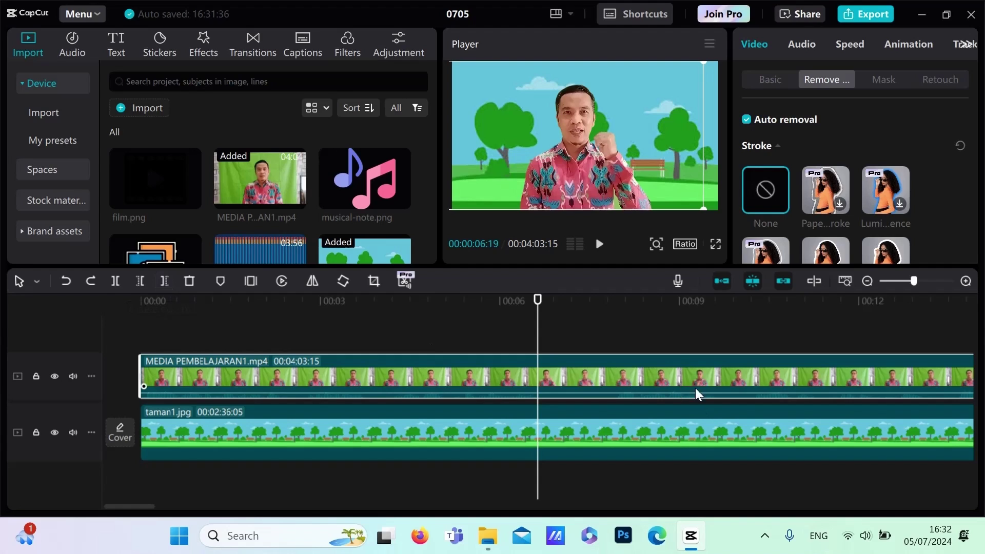
{"action": "left_click", "coordinate": [164, 282]}
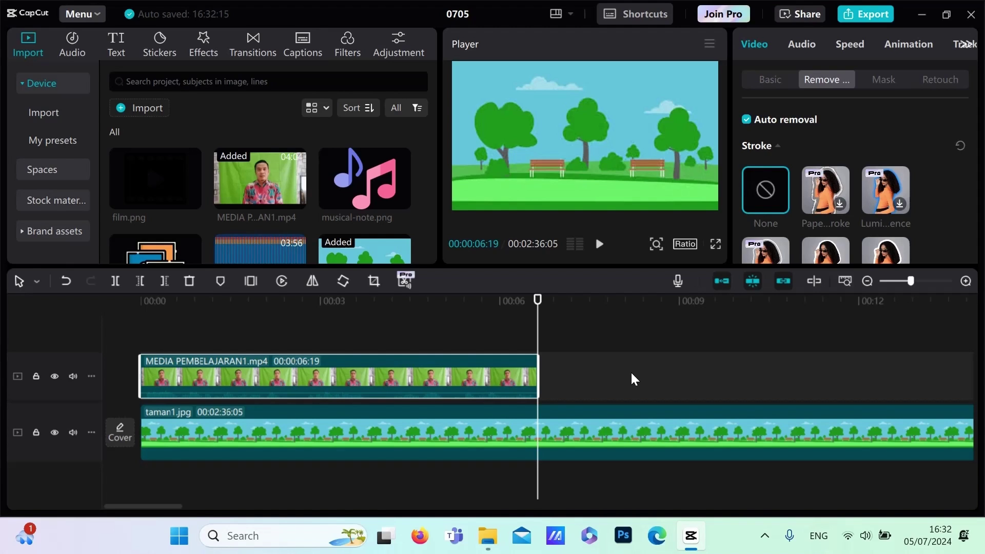
{"action": "left_click", "coordinate": [65, 281]}
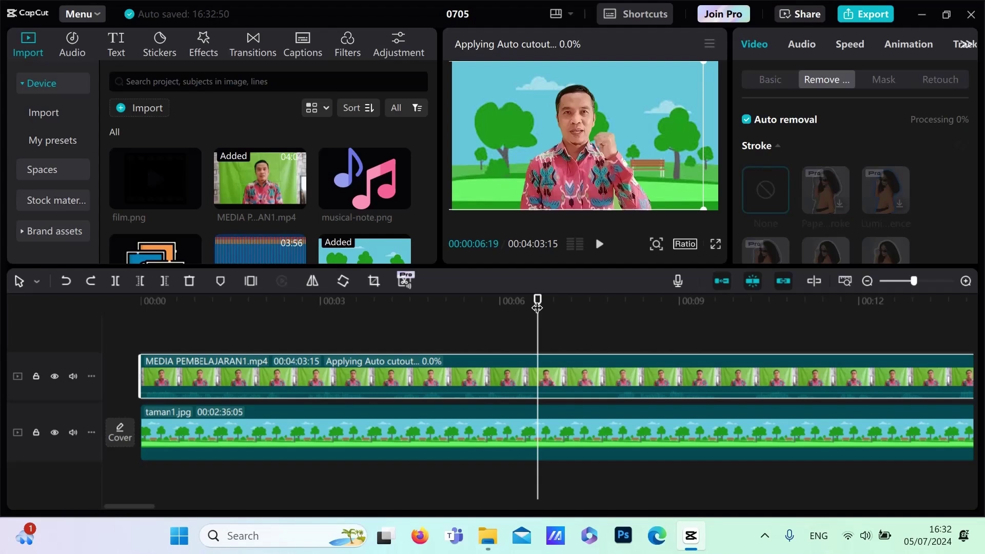
Split MEDIA PEMBELAJARAN1.mp4 at 00:00:05:29 and at 00:00:12:00
{"action": "left_click_drag", "start_coordinate": [537, 307], "coordinate": [498, 310]}
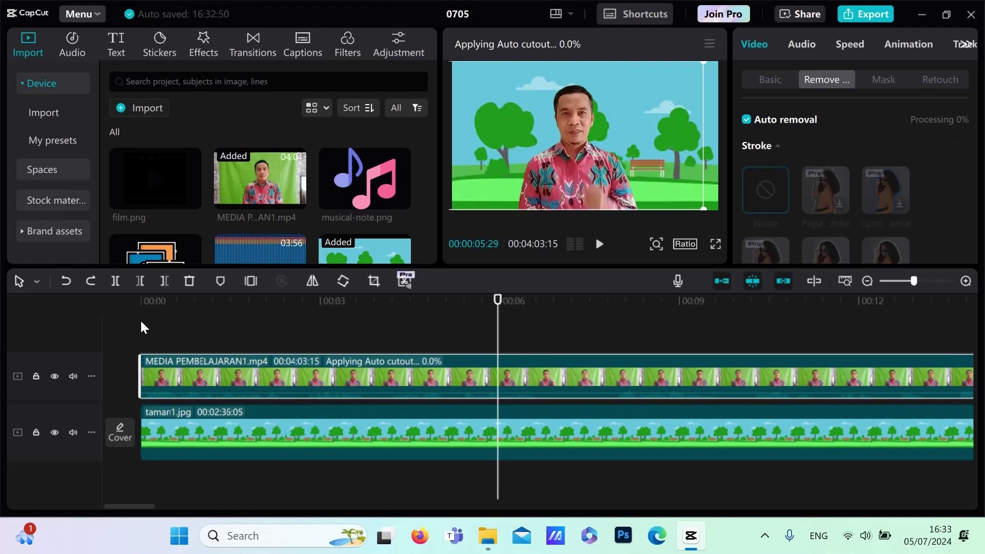
{"action": "left_click", "coordinate": [114, 285]}
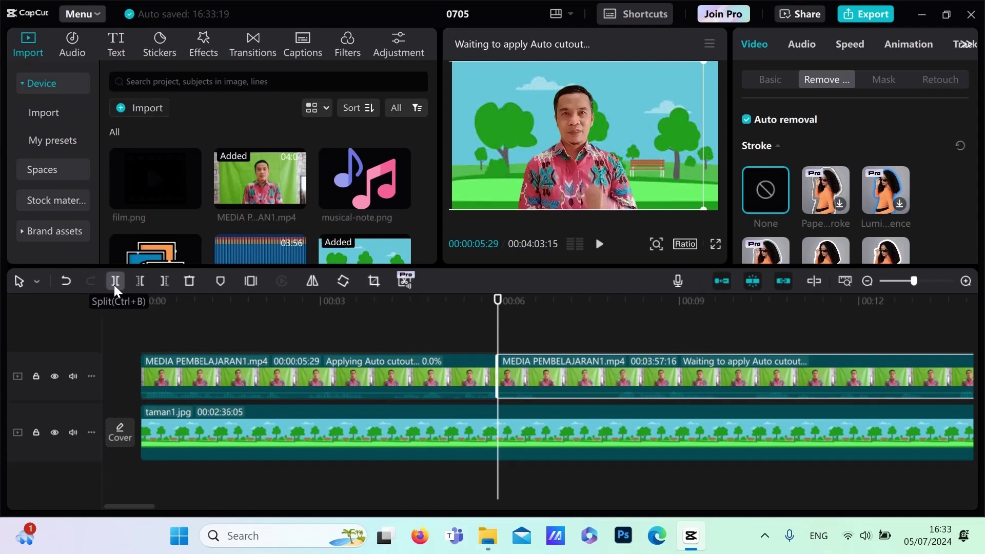
{"action": "left_click_drag", "start_coordinate": [497, 301], "coordinate": [859, 286]}
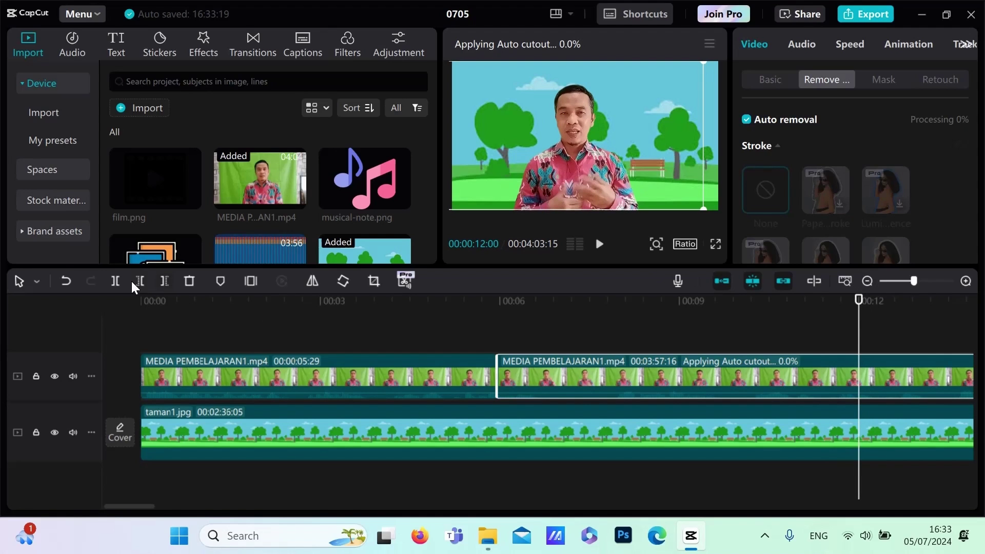
{"action": "left_click", "coordinate": [113, 282]}
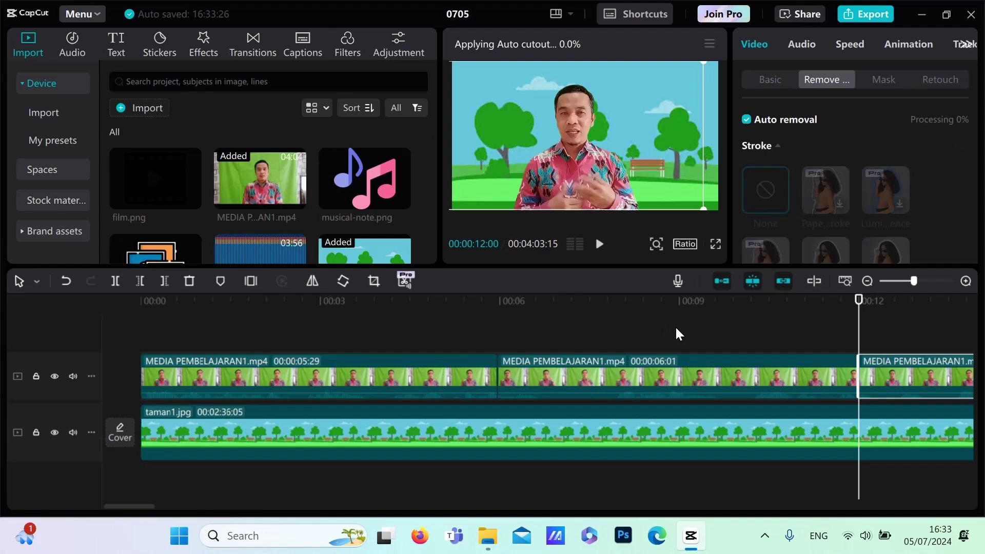
Delete the middle segment of the presenter video and close the gap by moving the last segment to 00:00:05:29
{"action": "left_click", "coordinate": [679, 382]}
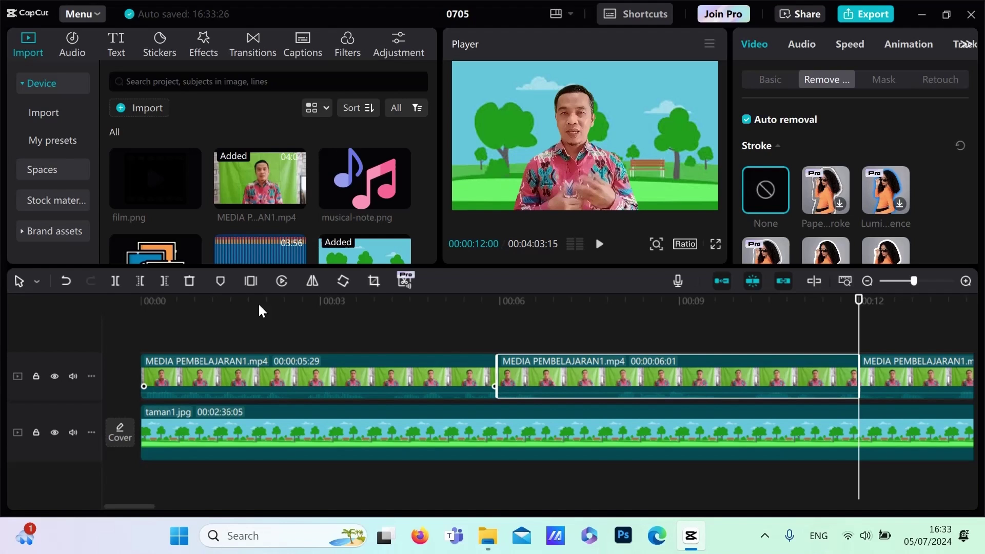
{"action": "left_click", "coordinate": [189, 281]}
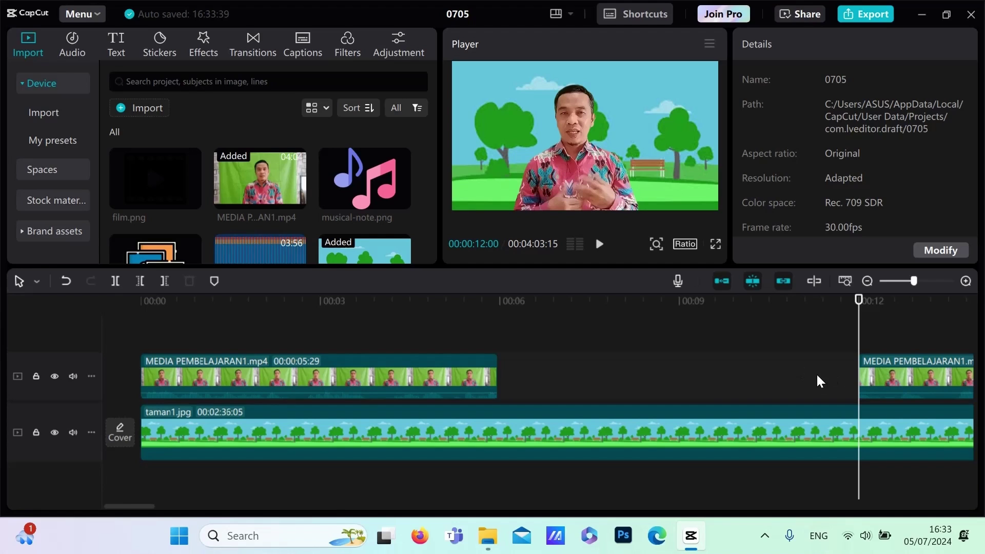
{"action": "left_click_drag", "start_coordinate": [853, 307], "coordinate": [501, 354]}
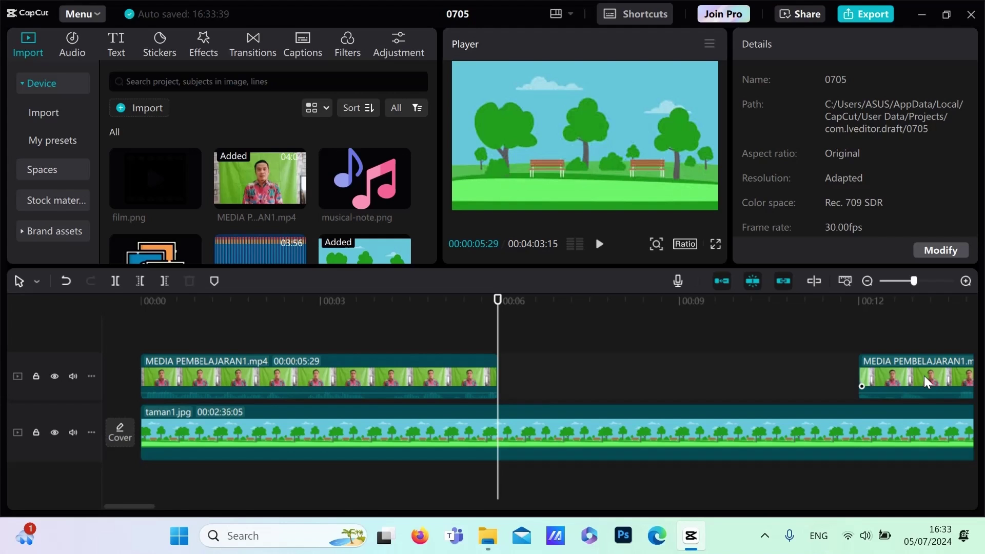
{"action": "left_click_drag", "start_coordinate": [924, 375], "coordinate": [565, 382]}
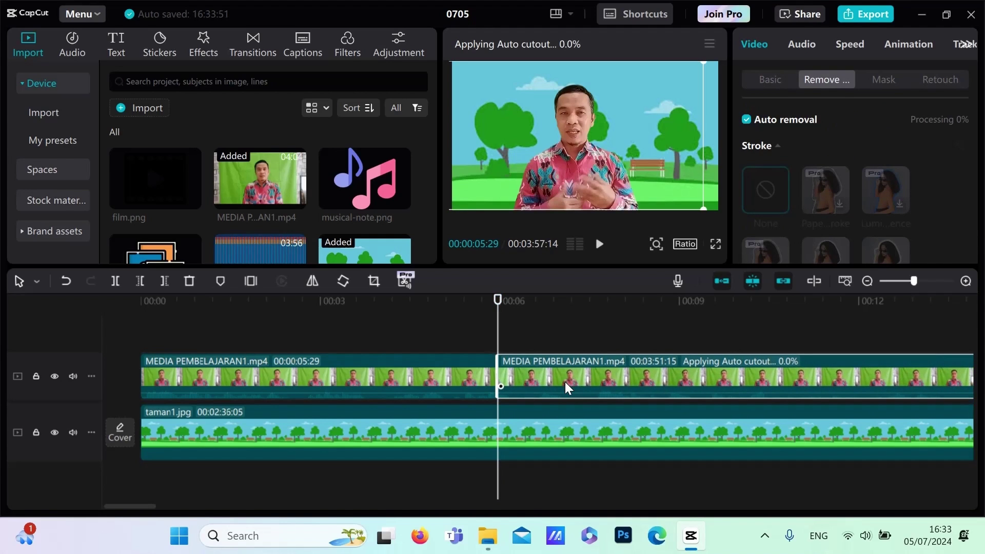
Undo the gap closing, the segment deletion and both splits of the presenter video
{"action": "left_click", "coordinate": [63, 280]}
{"action": "left_click", "coordinate": [63, 280]}
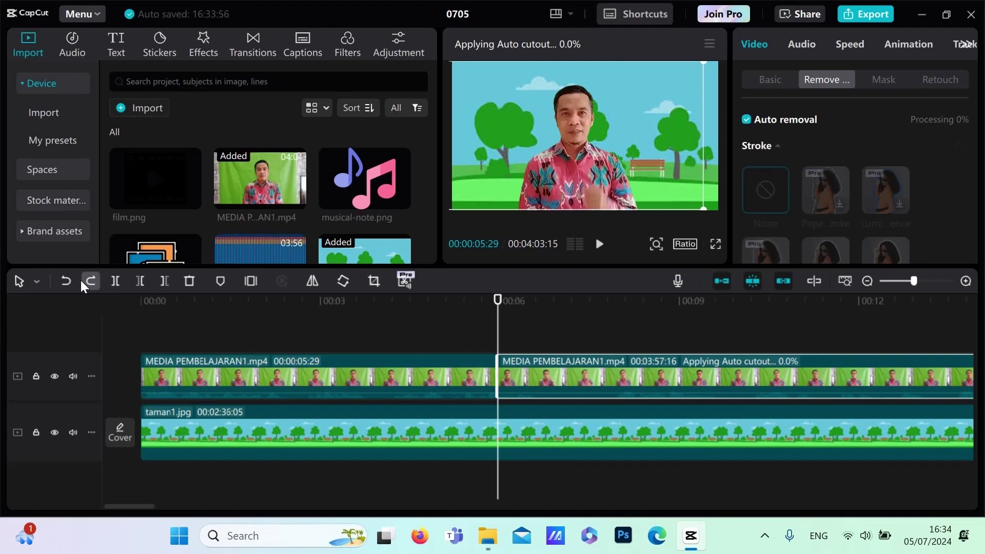
{"action": "left_click", "coordinate": [66, 279]}
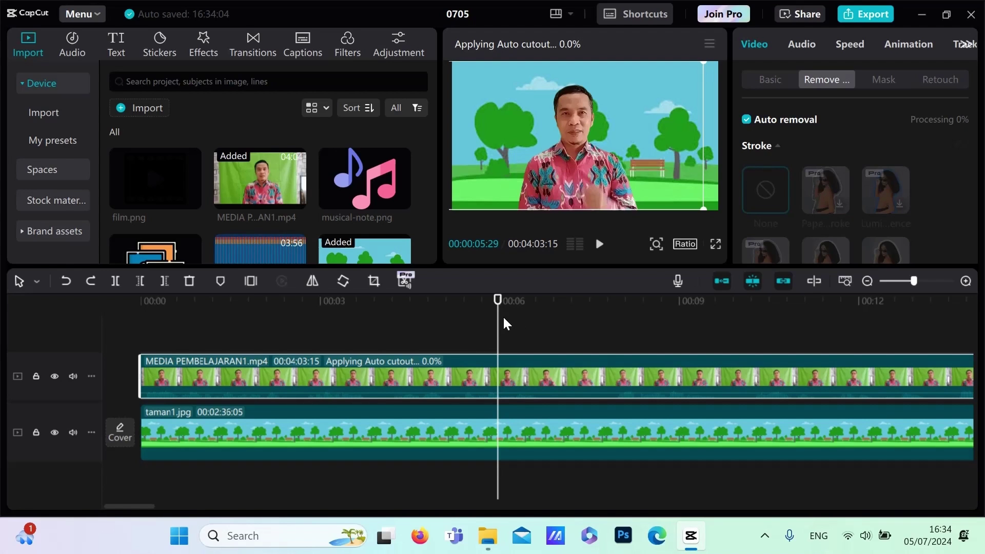
Return the playhead to the start and play the first seconds of the composited video
{"action": "left_click", "coordinate": [402, 327]}
{"action": "left_click", "coordinate": [350, 333]}
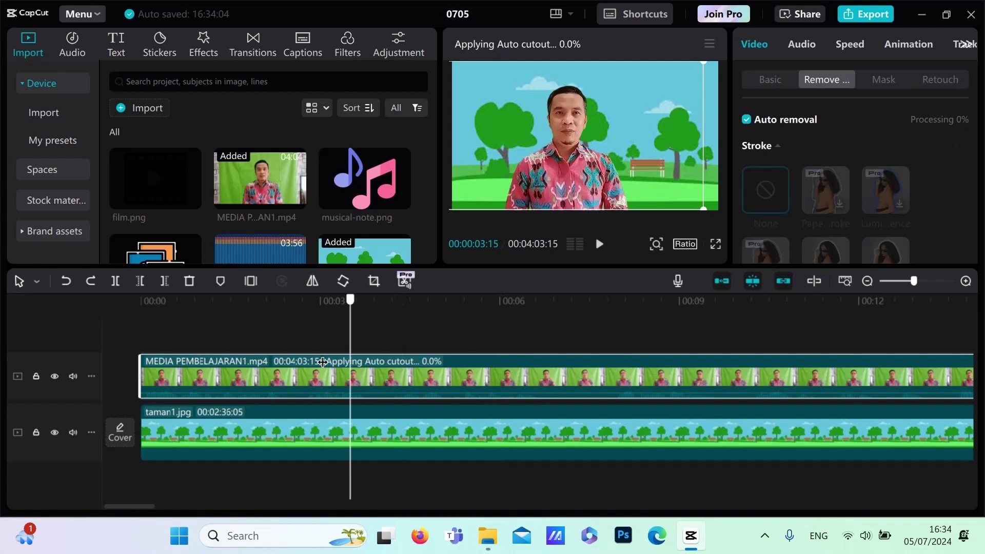
{"action": "key", "text": "Home"}
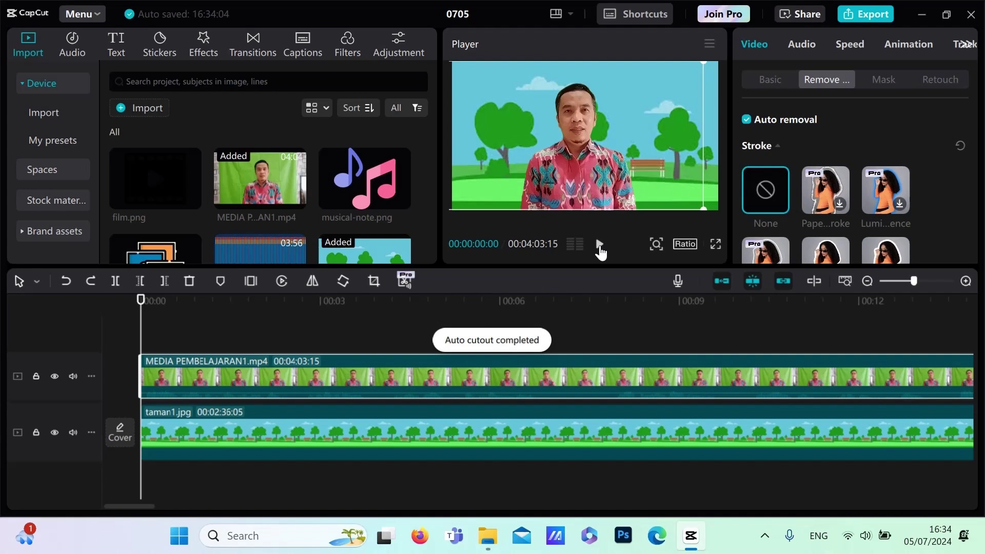
{"action": "left_click", "coordinate": [600, 248]}
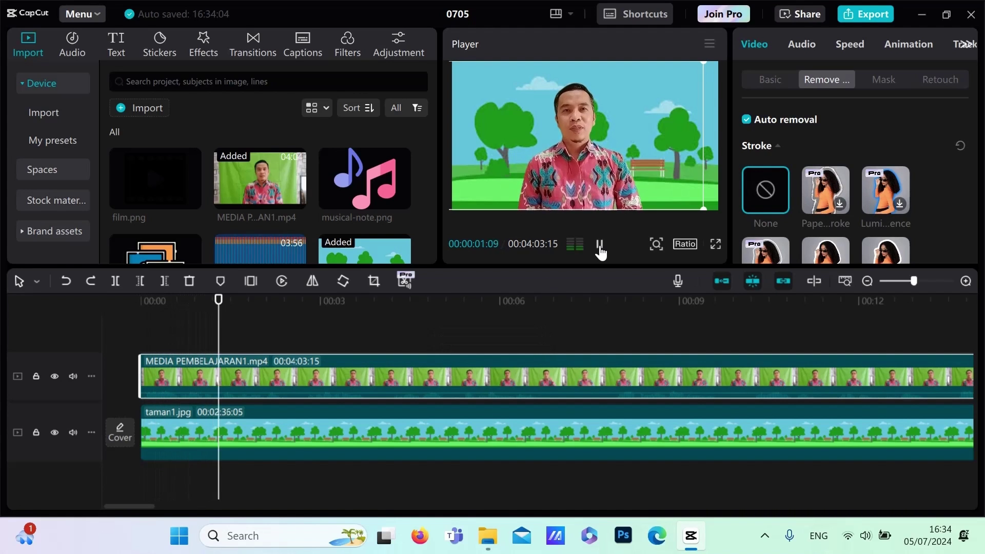
{"action": "left_click", "coordinate": [599, 248]}
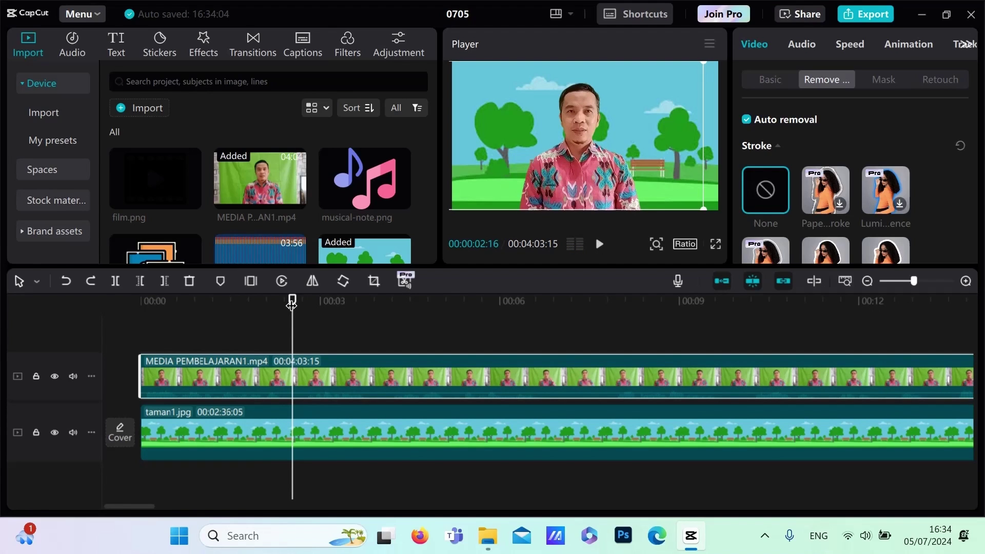
Add a default text clip at 00:00:00:00 above the presenter video and select it for editing
{"action": "left_click_drag", "start_coordinate": [292, 304], "coordinate": [144, 303]}
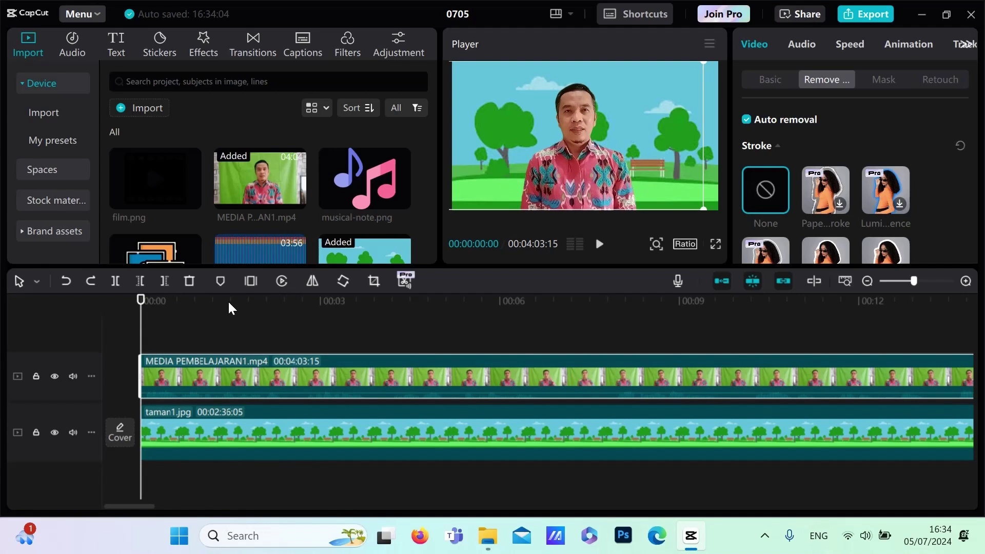
{"action": "left_click", "coordinate": [116, 43]}
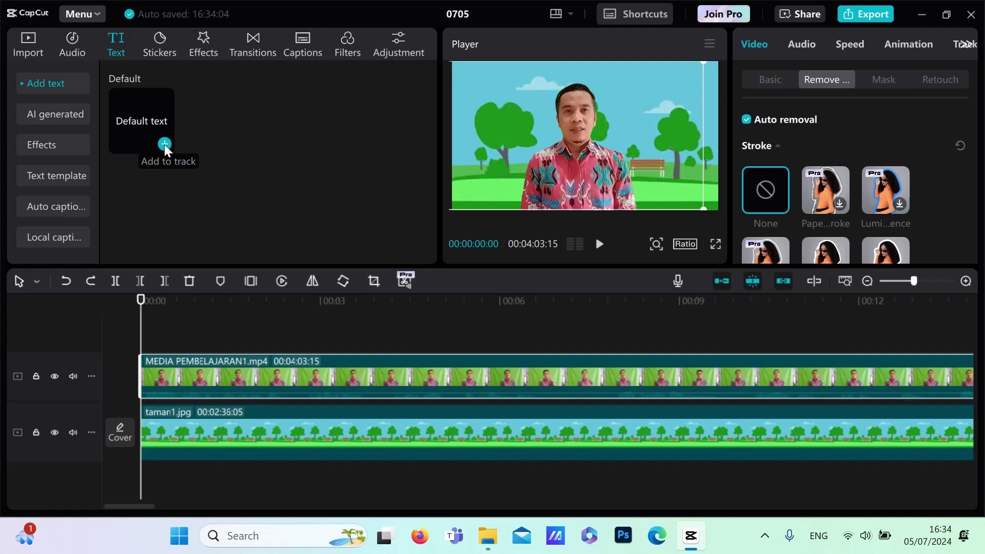
{"action": "left_click", "coordinate": [164, 143]}
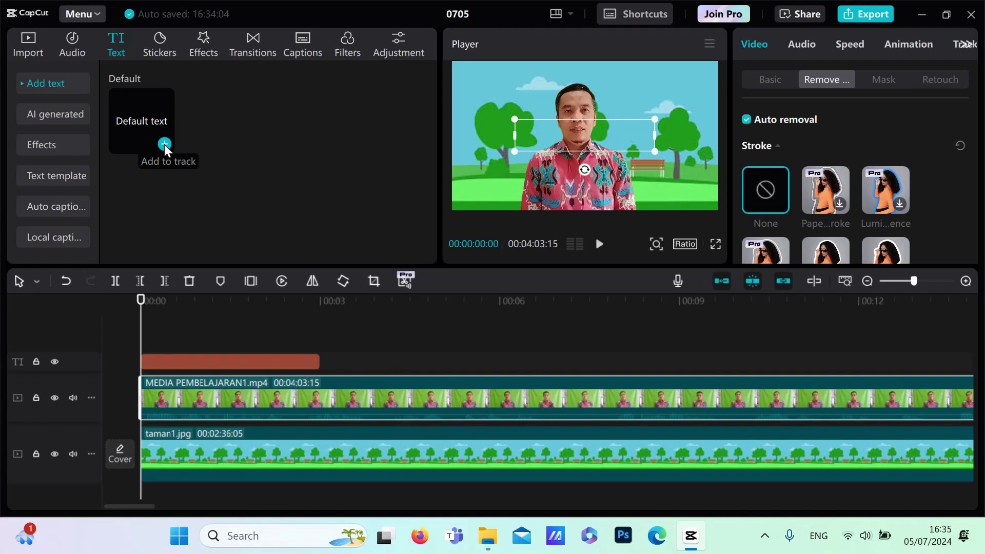
{"action": "left_click", "coordinate": [552, 140]}
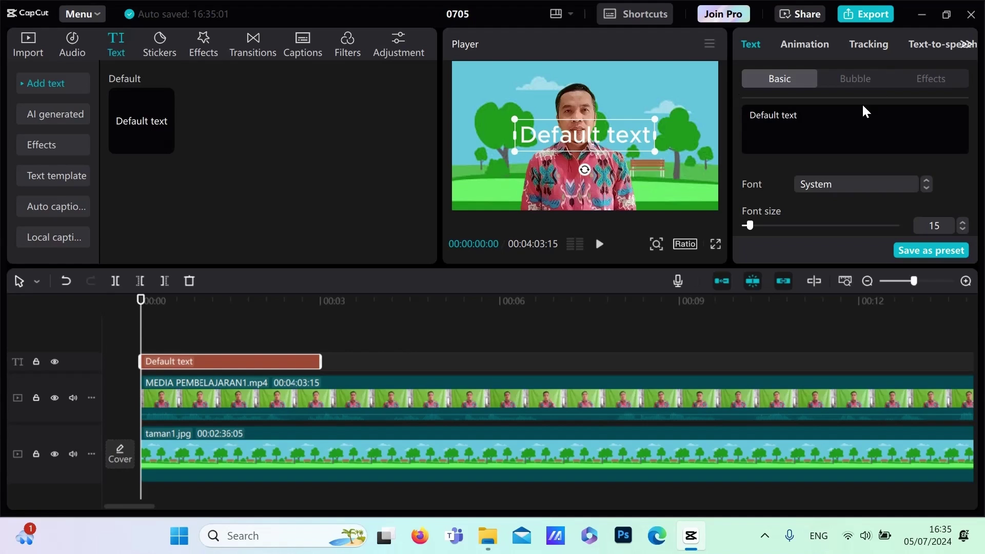
Replace the default text with the greeting "Assalamu'alaikum"
{"action": "left_click", "coordinate": [822, 120]}
{"action": "key", "text": "BackSpace"}
{"action": "key", "text": "BackSpace"}
{"action": "key", "text": "BackSpace"}
{"action": "key", "text": "BackSpace"}
{"action": "key", "text": "BackSpace"}
{"action": "key", "text": "BackSpace"}
{"action": "key", "text": "BackSpace"}
{"action": "key", "text": "BackSpace"}
{"action": "key", "text": "BackSpace"}
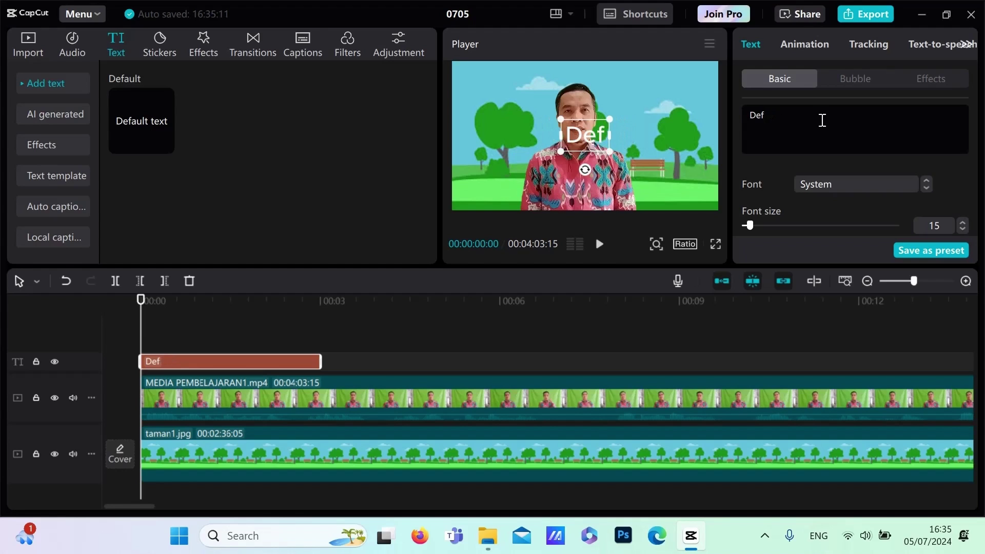
{"action": "key", "text": "BackSpace"}
{"action": "key", "text": "BackSpace"}
{"action": "key", "text": "BackSpace"}
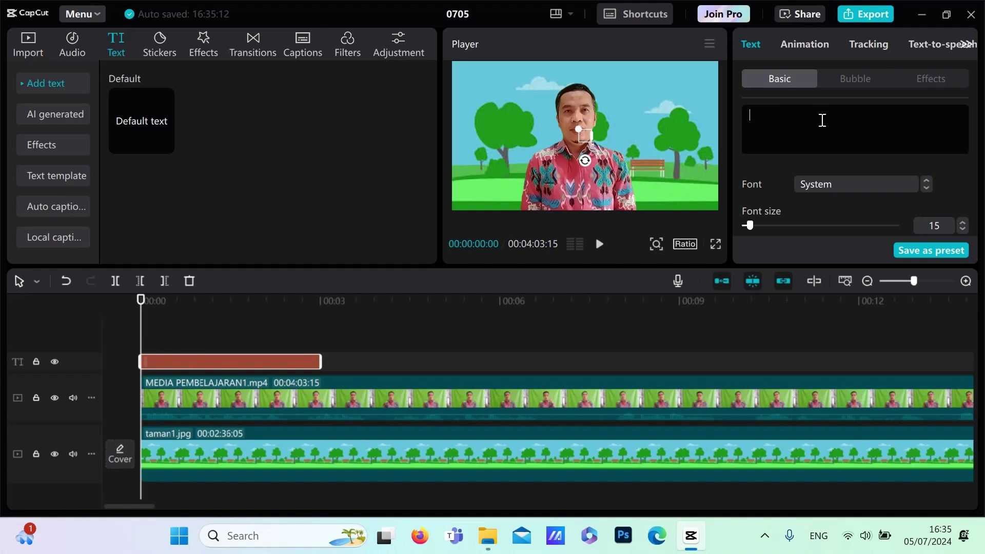
{"action": "type", "text": "Assa"}
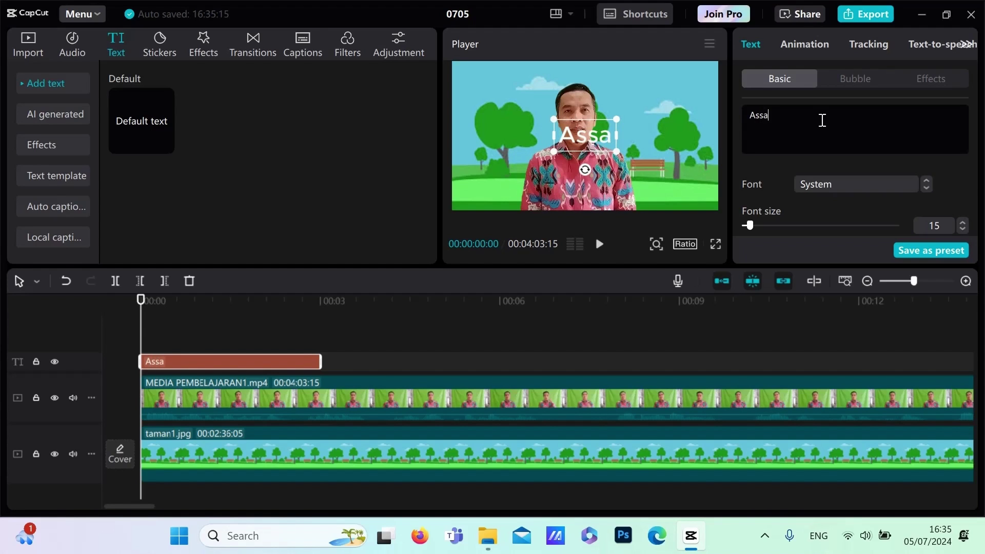
{"action": "type", "text": "lamu"}
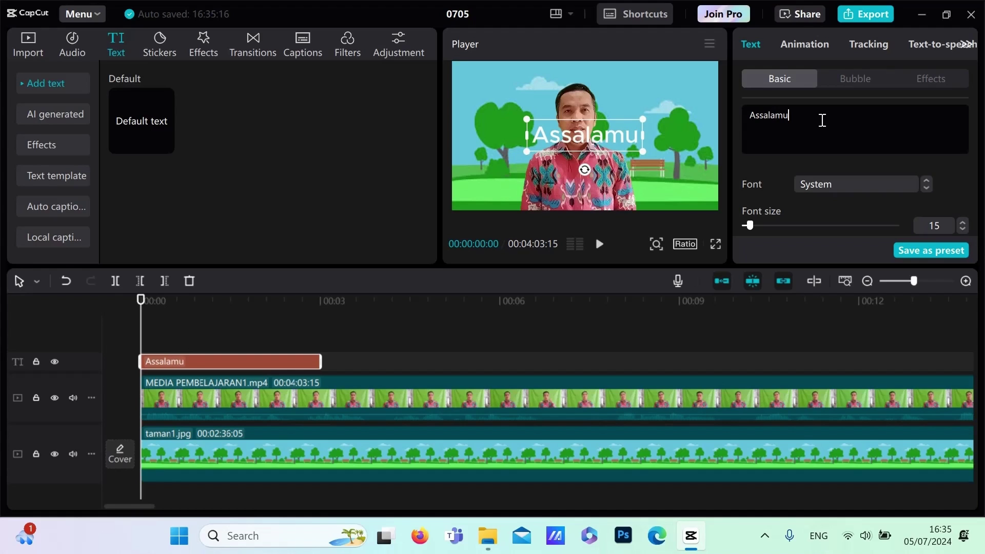
{"action": "type", "text": "'alaim"}
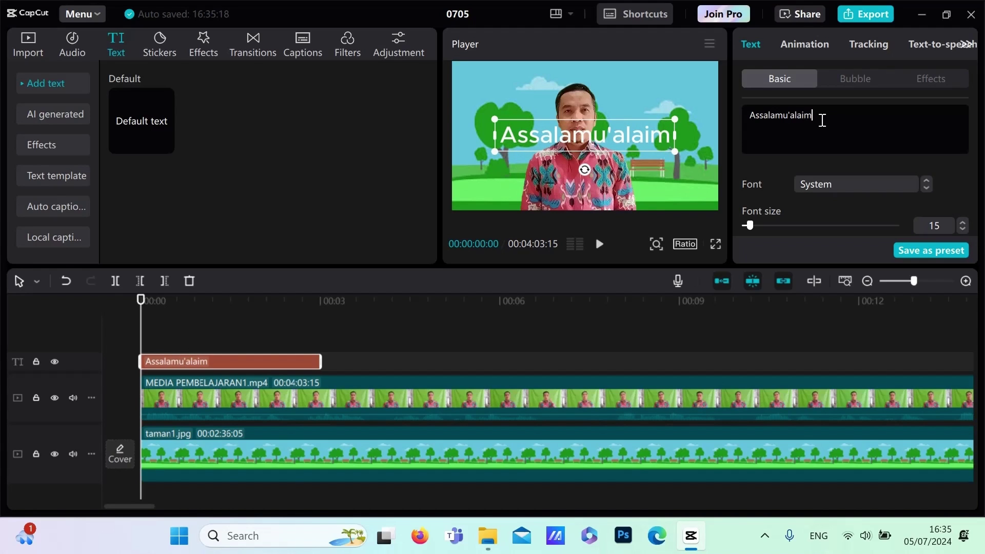
{"action": "key", "text": "BackSpace"}
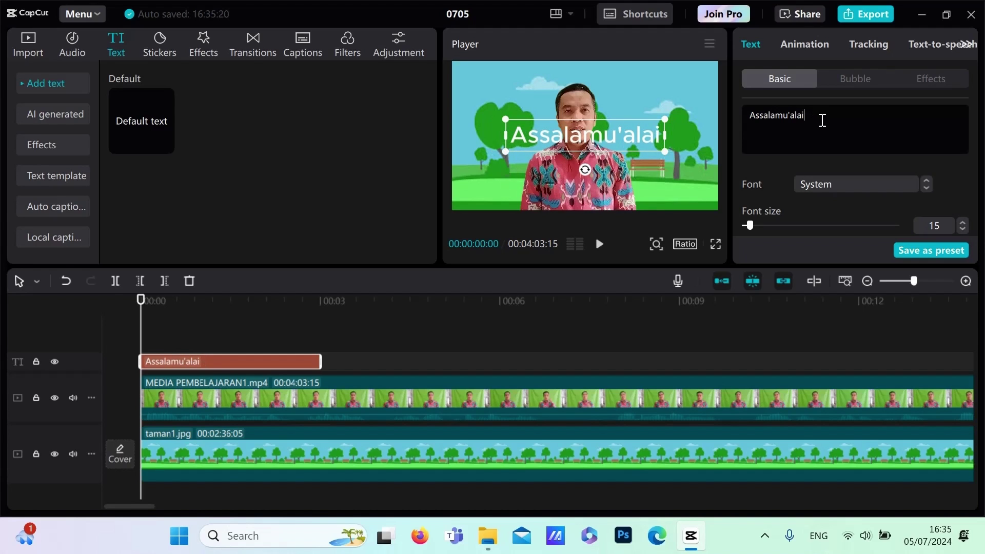
{"action": "type", "text": "kum"}
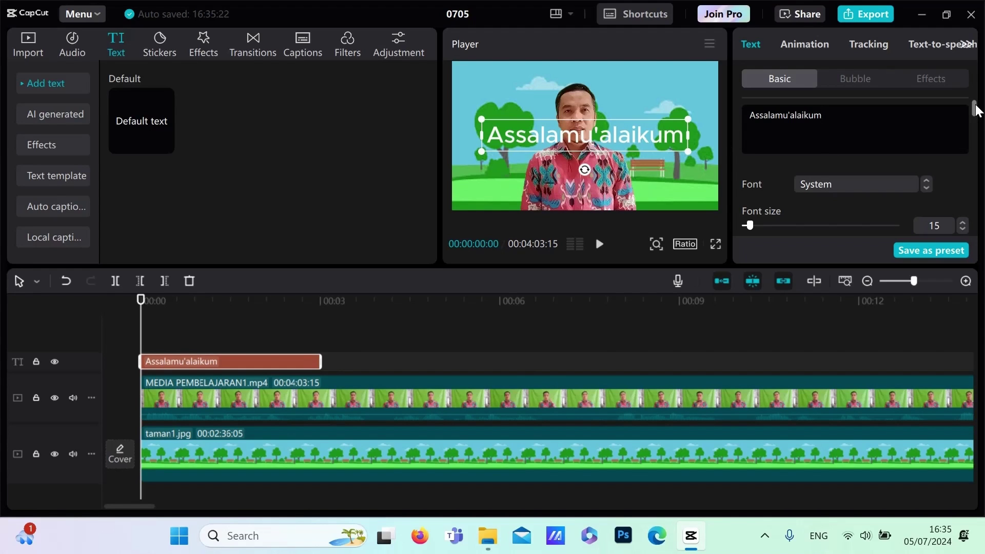
Set the greeting text's font size to 14 and view its colour palette
{"action": "left_click_drag", "start_coordinate": [976, 110], "coordinate": [977, 114]}
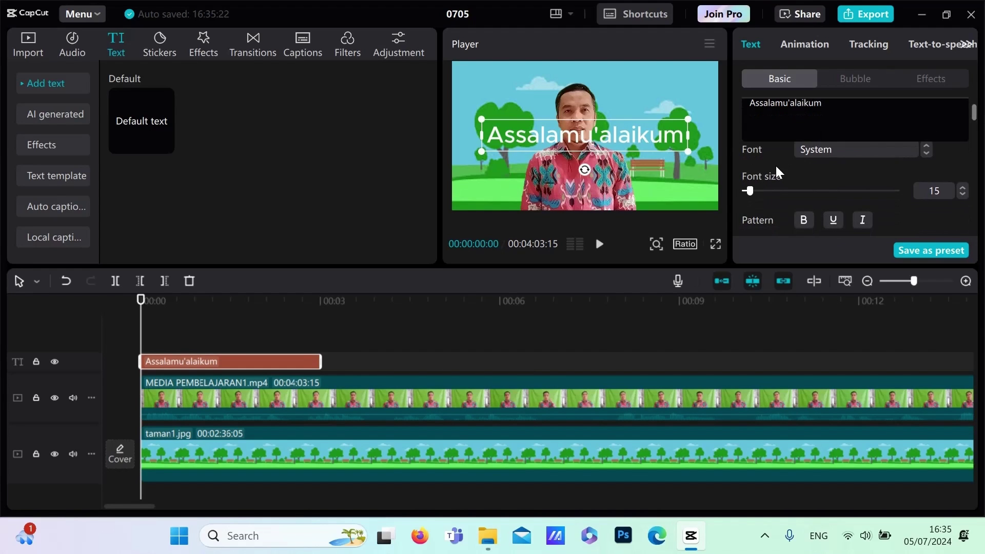
{"action": "mouse_move", "coordinate": [752, 192]}
{"action": "left_mouse_down"}
{"action": "mouse_move", "coordinate": [761, 191]}
{"action": "mouse_move", "coordinate": [750, 195]}
{"action": "left_mouse_up"}
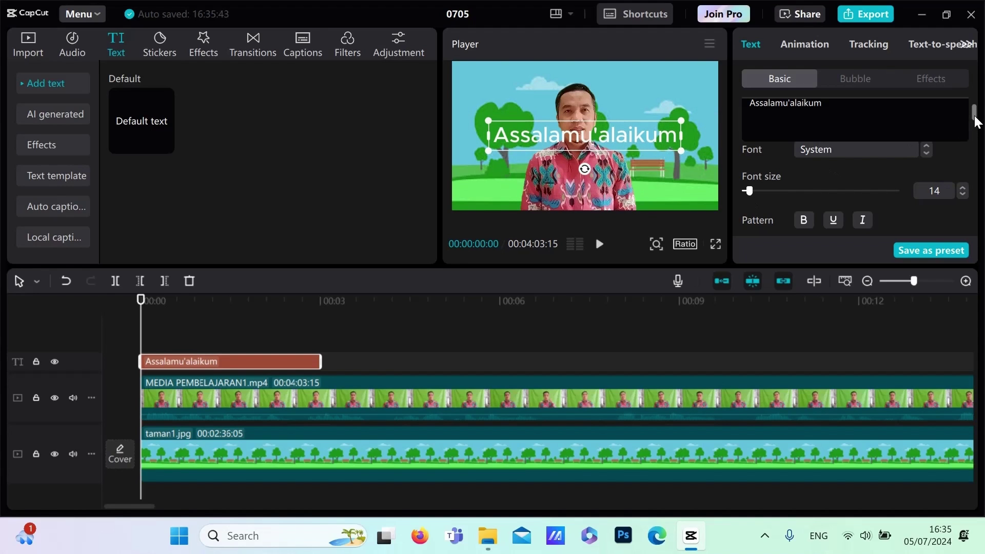
{"action": "left_click_drag", "start_coordinate": [974, 122], "coordinate": [976, 126]}
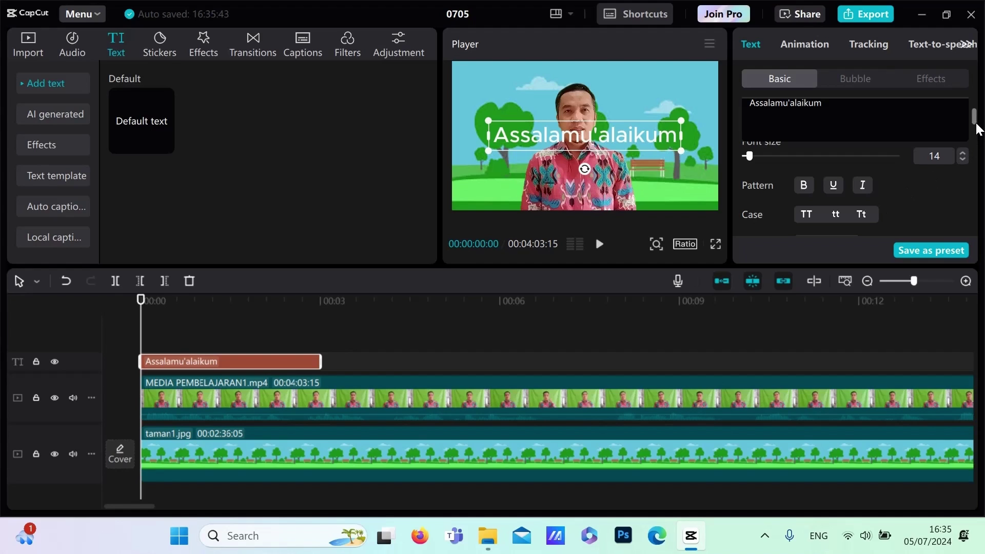
{"action": "left_click_drag", "start_coordinate": [976, 121], "coordinate": [977, 129]}
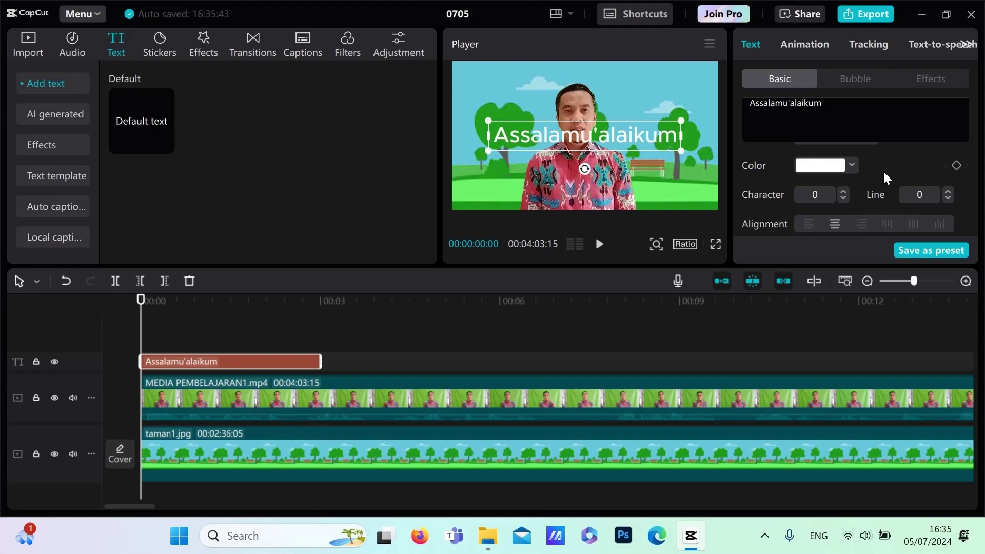
{"action": "left_click", "coordinate": [851, 164]}
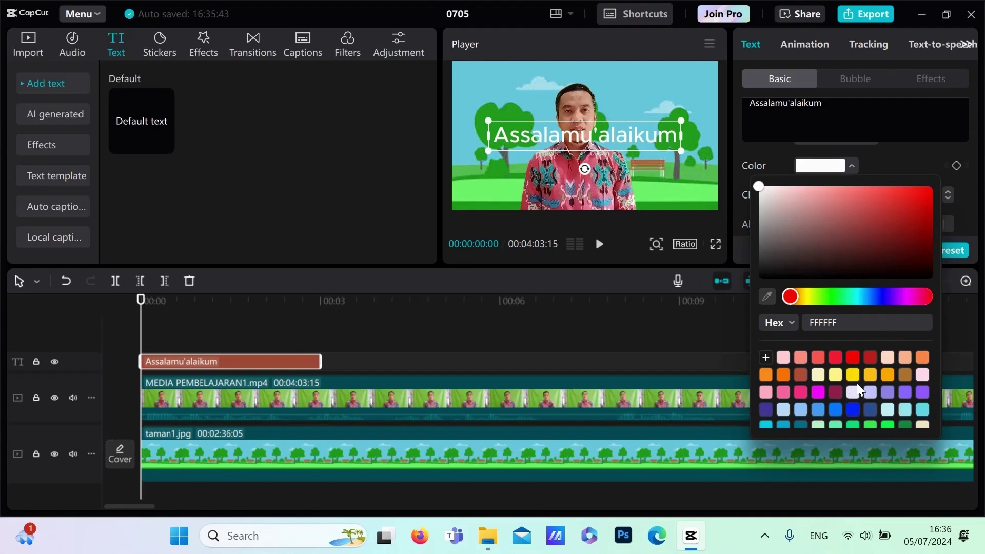
{"action": "left_click", "coordinate": [899, 165]}
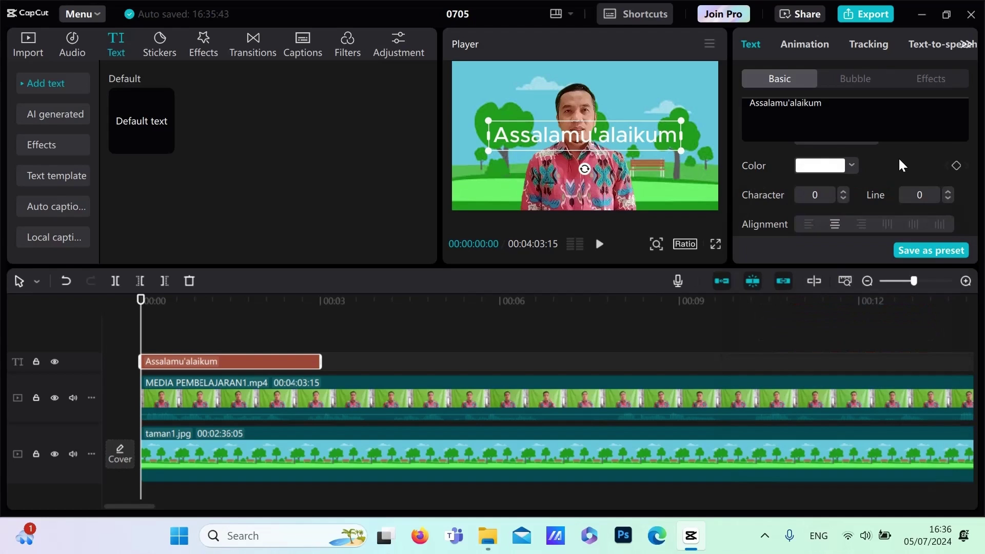
Apply the yellow preset style with a black outline to the greeting text
{"action": "left_click_drag", "start_coordinate": [973, 126], "coordinate": [976, 135]}
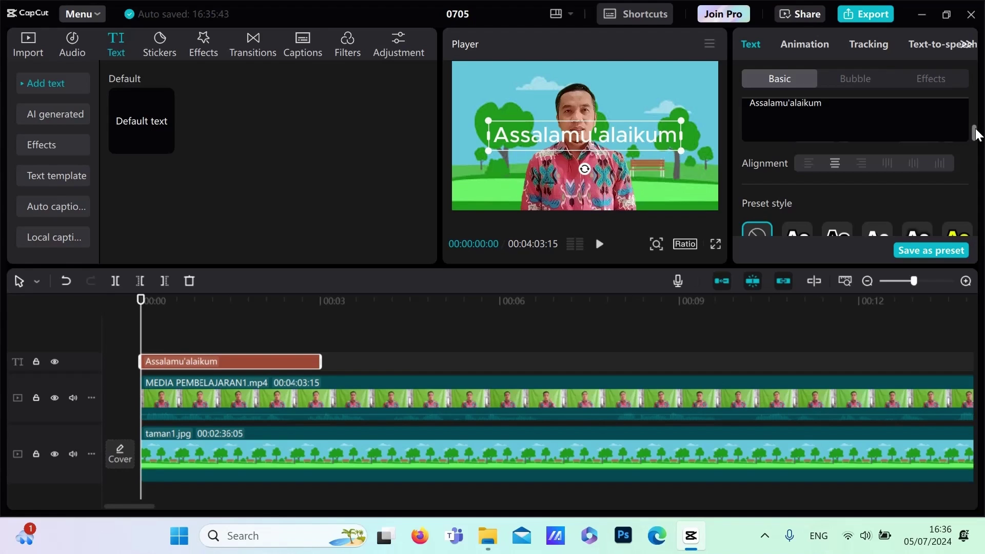
{"action": "left_click_drag", "start_coordinate": [976, 135], "coordinate": [980, 141]}
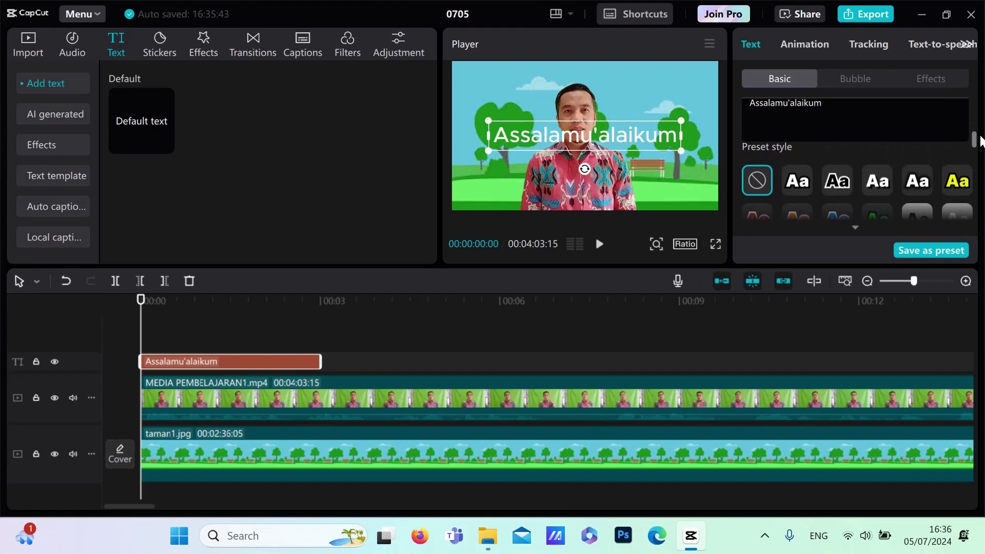
{"action": "left_click", "coordinate": [956, 182]}
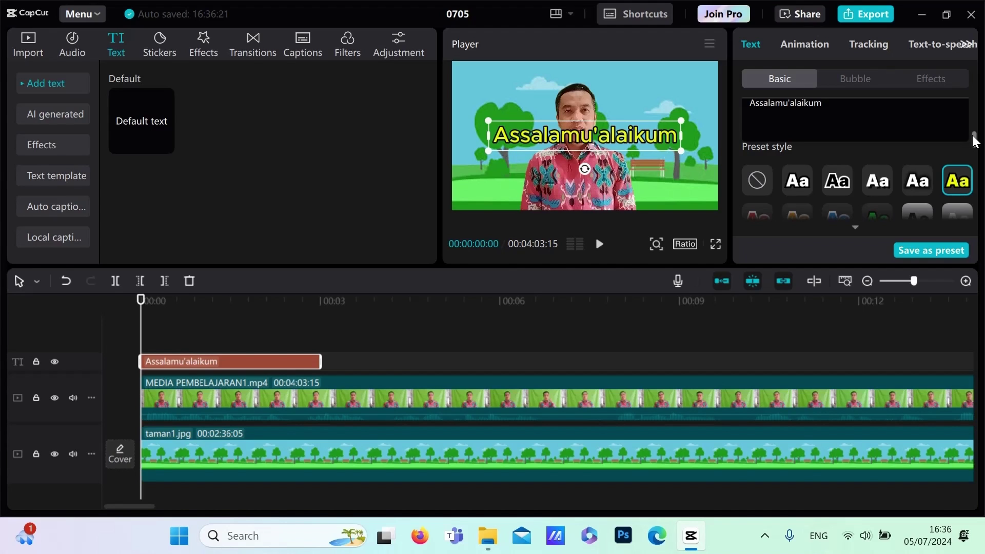
{"action": "left_click_drag", "start_coordinate": [974, 141], "coordinate": [975, 145]}
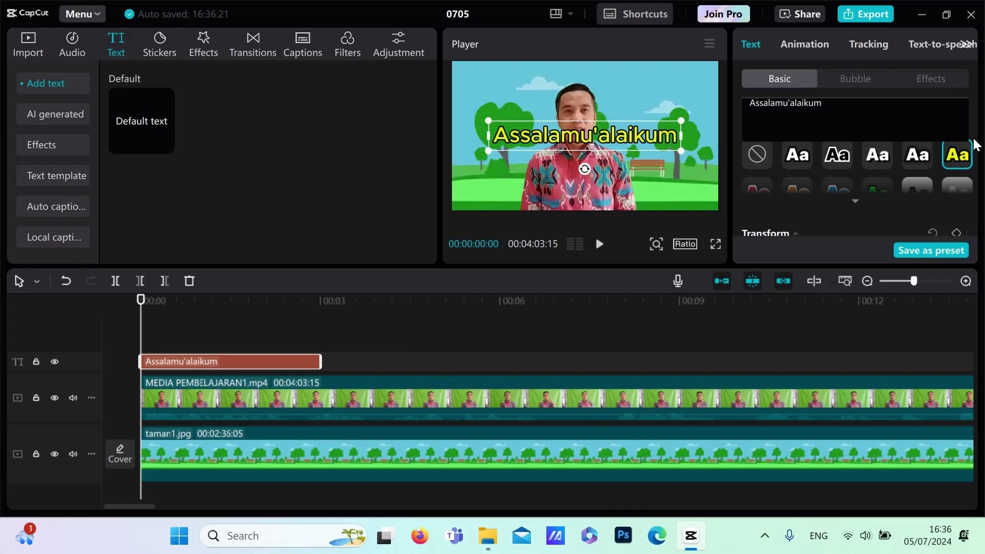
{"action": "left_click_drag", "start_coordinate": [974, 139], "coordinate": [974, 134]}
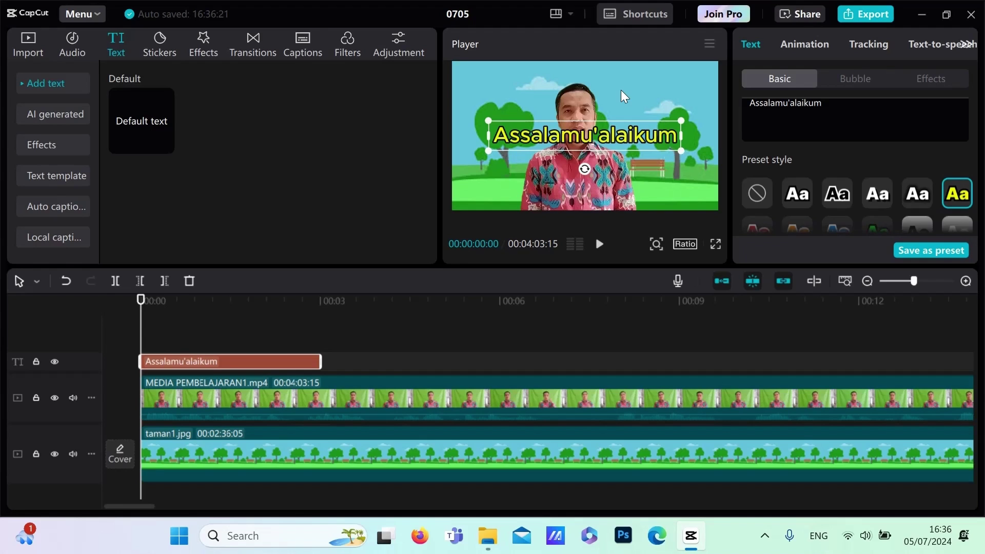
Move the presenter video within the frame so the presenter stands on the right side of the park scene
{"action": "left_click", "coordinate": [303, 396]}
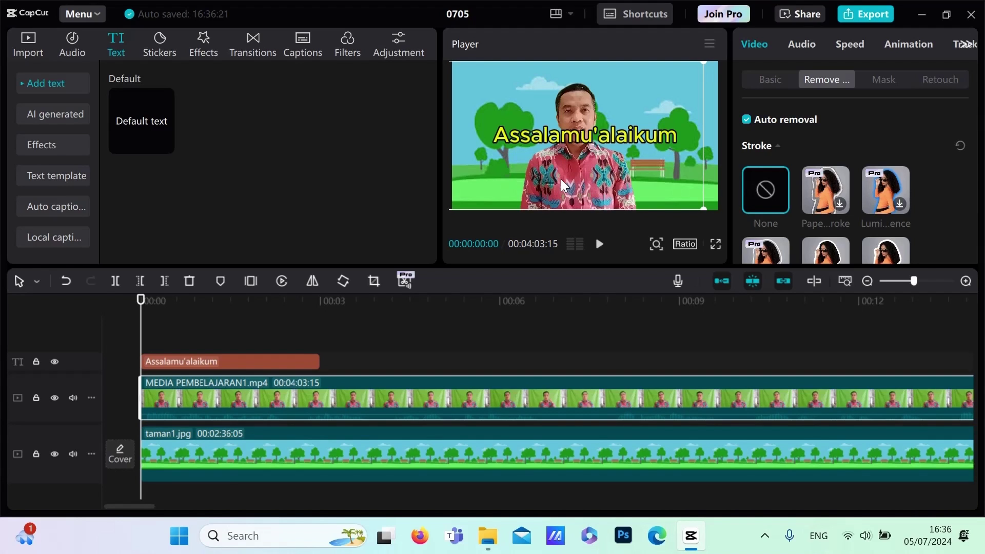
{"action": "left_click_drag", "start_coordinate": [561, 179], "coordinate": [638, 178]}
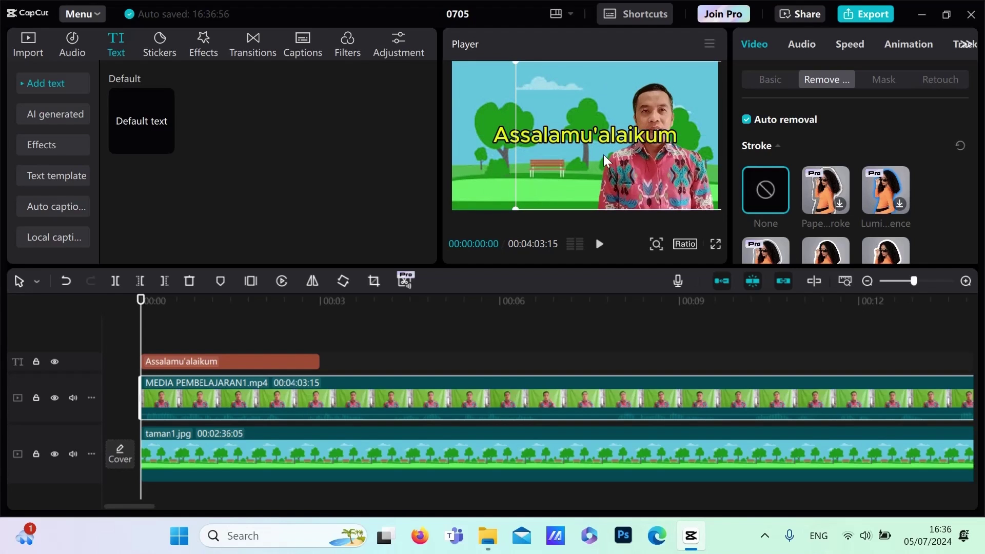
Move the greeting text to the left side of the frame beside the presenter and set its font size to 12
{"action": "left_click", "coordinate": [580, 140]}
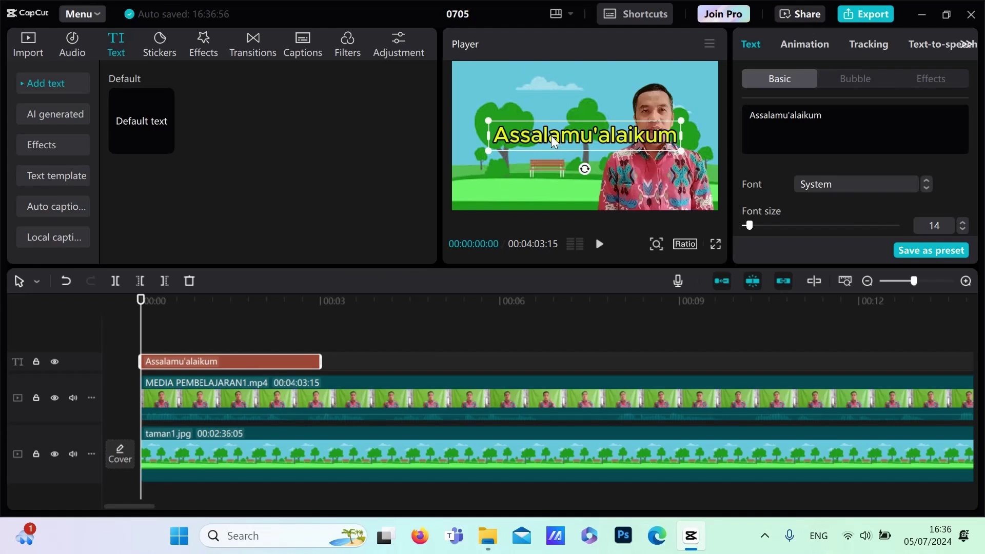
{"action": "left_click_drag", "start_coordinate": [551, 136], "coordinate": [509, 130]}
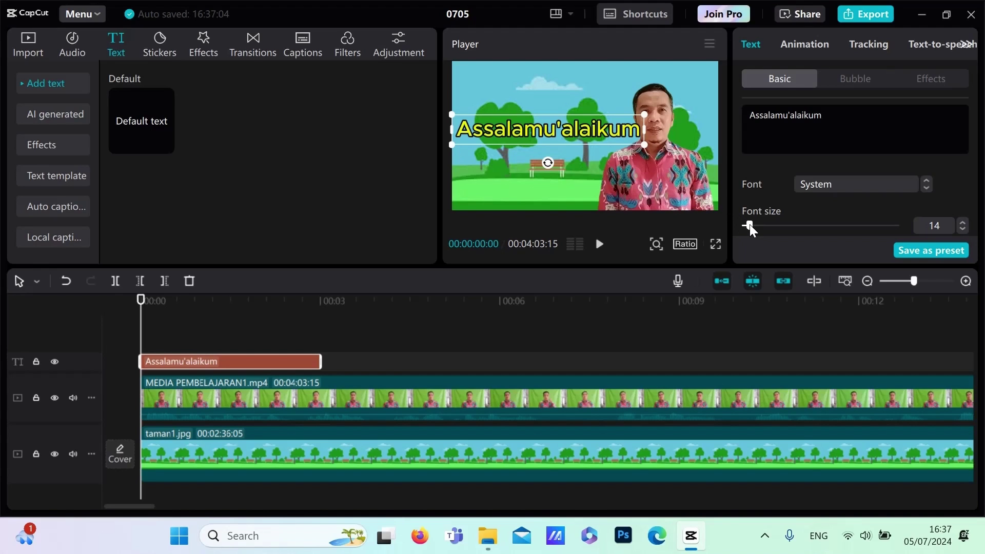
{"action": "left_click_drag", "start_coordinate": [749, 223], "coordinate": [749, 226]}
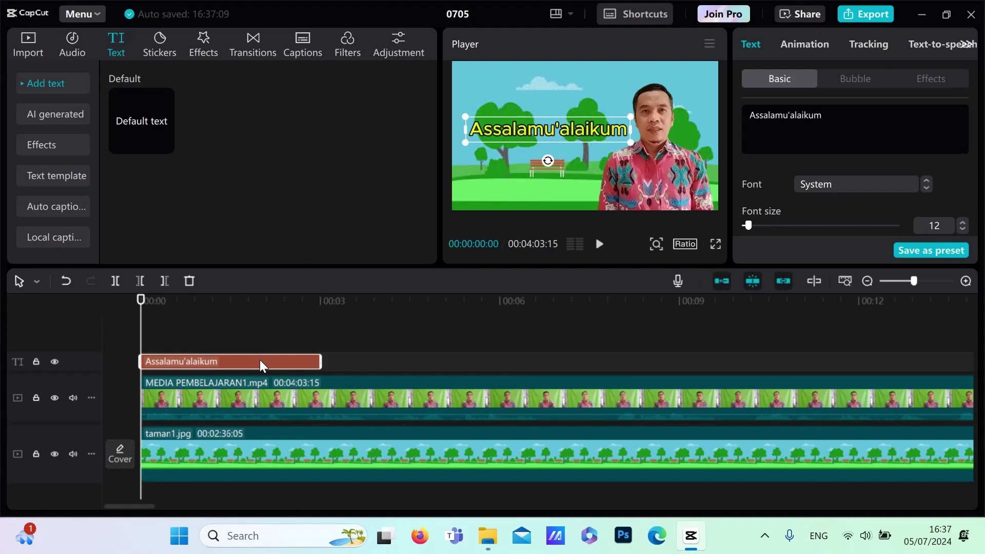
Apply the Type 2 entrance animation to the greeting text
{"action": "left_click", "coordinate": [806, 46]}
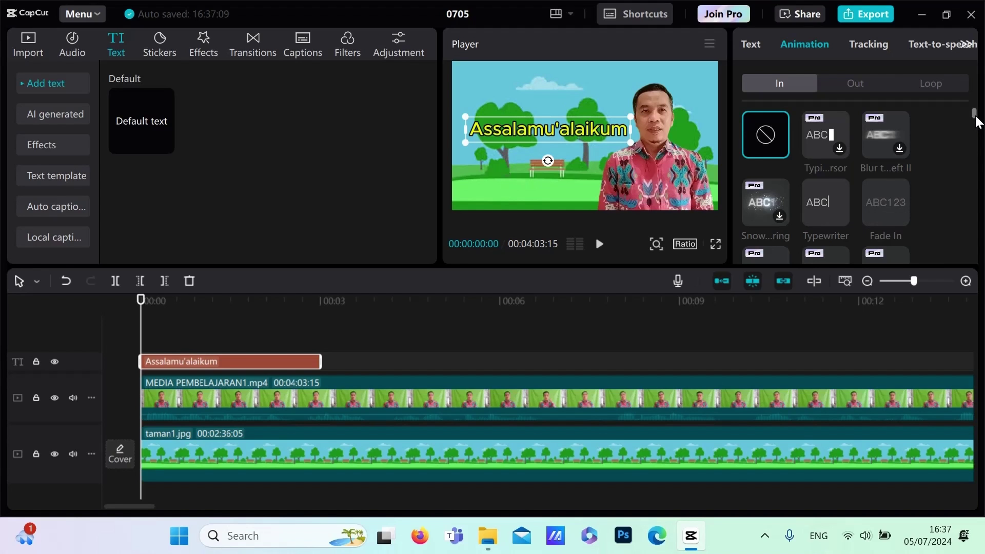
{"action": "left_click_drag", "start_coordinate": [975, 117], "coordinate": [984, 150]}
{"action": "scroll", "coordinate": [825, 185], "scroll_direction": "down", "scroll_amount": 1}
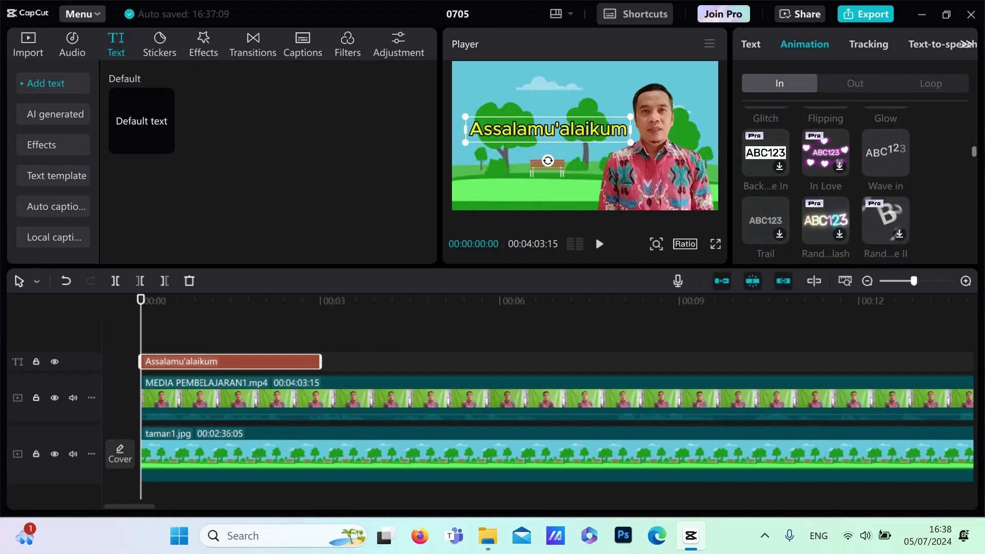
{"action": "scroll", "coordinate": [826, 184], "scroll_direction": "down", "scroll_amount": 5}
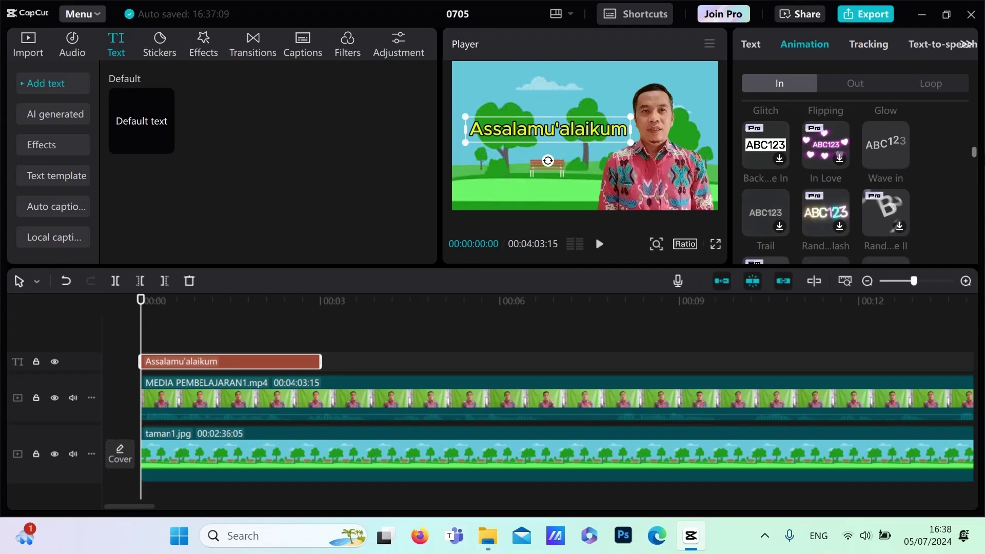
{"action": "scroll", "coordinate": [825, 184], "scroll_direction": "down", "scroll_amount": 2}
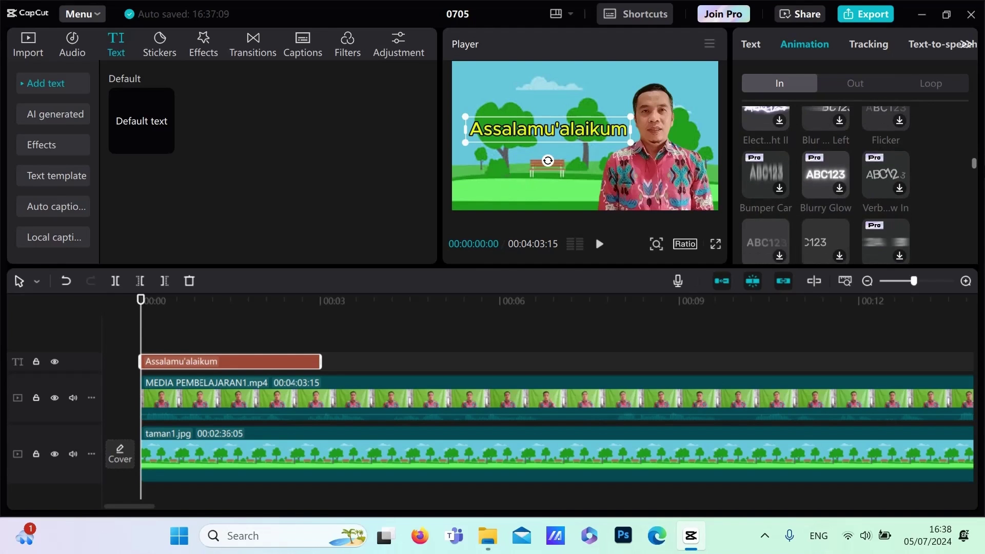
{"action": "scroll", "coordinate": [826, 184], "scroll_direction": "up", "scroll_amount": 3}
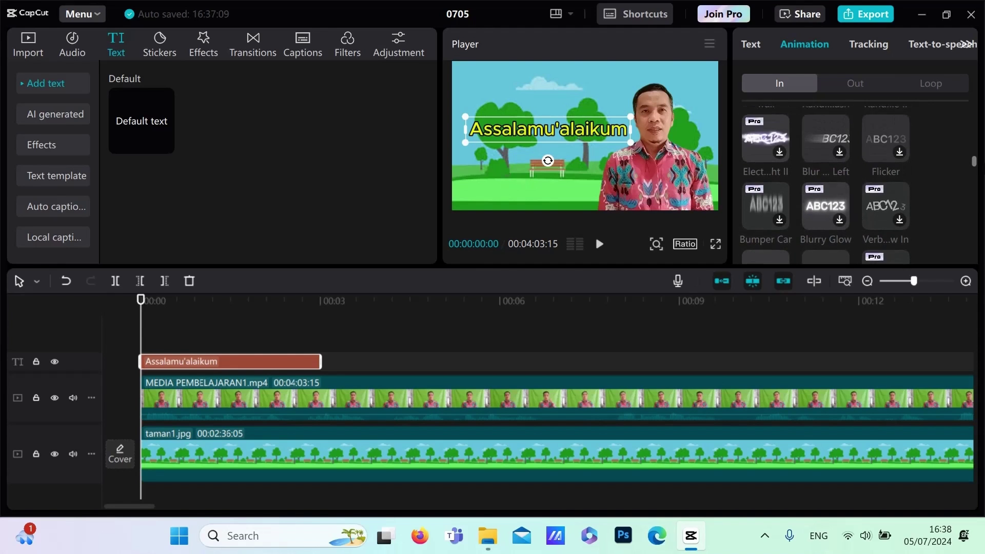
{"action": "scroll", "coordinate": [825, 185], "scroll_direction": "up", "scroll_amount": 3}
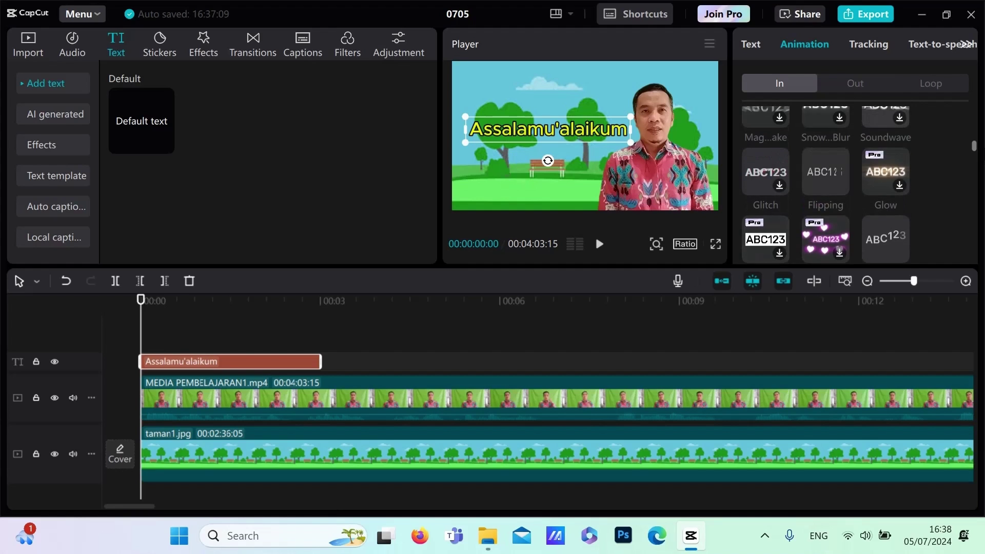
{"action": "scroll", "coordinate": [826, 184], "scroll_direction": "up", "scroll_amount": 2}
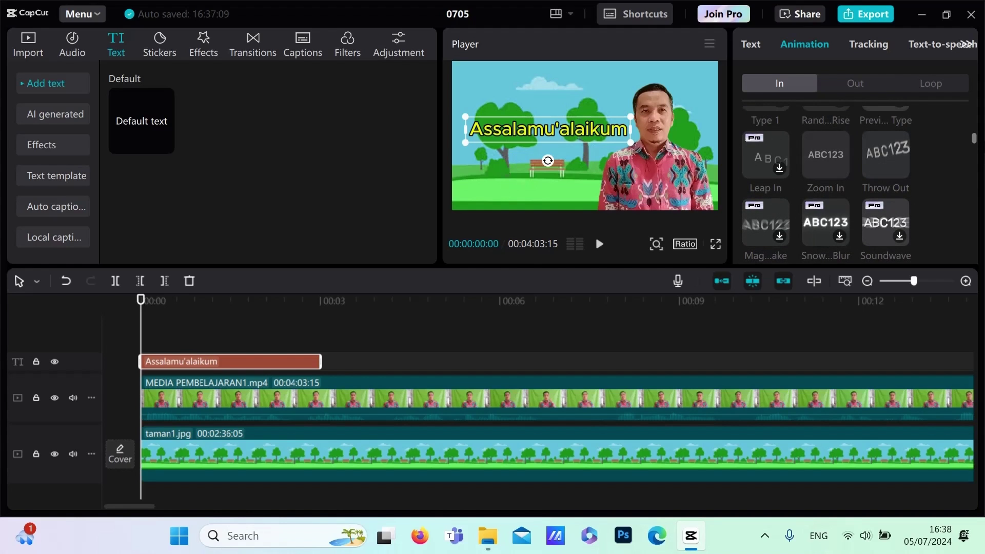
{"action": "scroll", "coordinate": [825, 184], "scroll_direction": "up", "scroll_amount": 1}
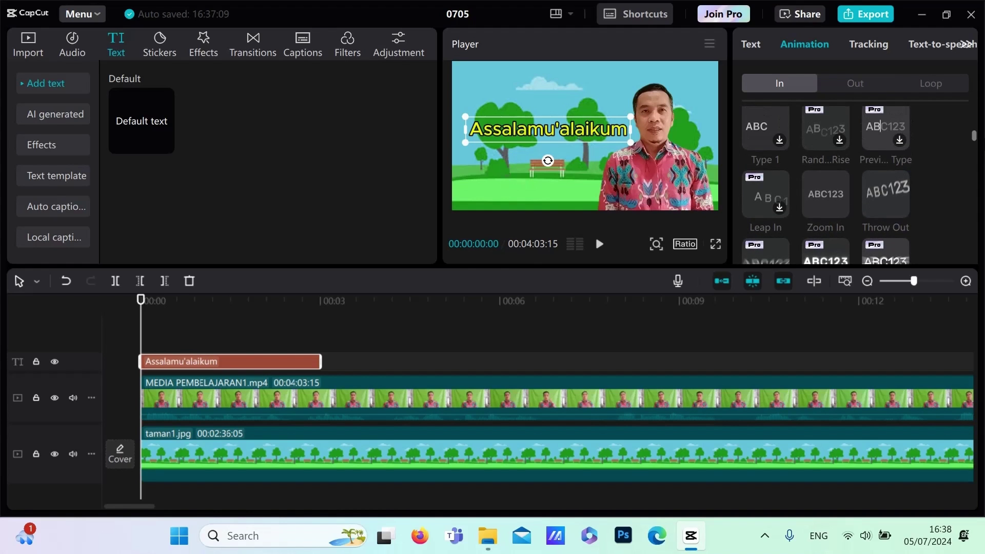
{"action": "scroll", "coordinate": [825, 184], "scroll_direction": "up", "scroll_amount": 2}
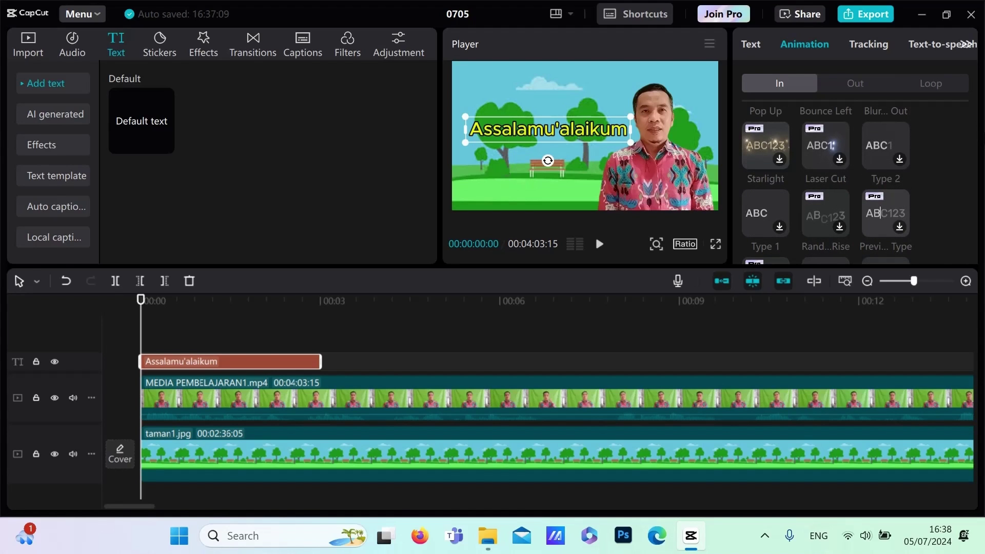
{"action": "left_click", "coordinate": [888, 155]}
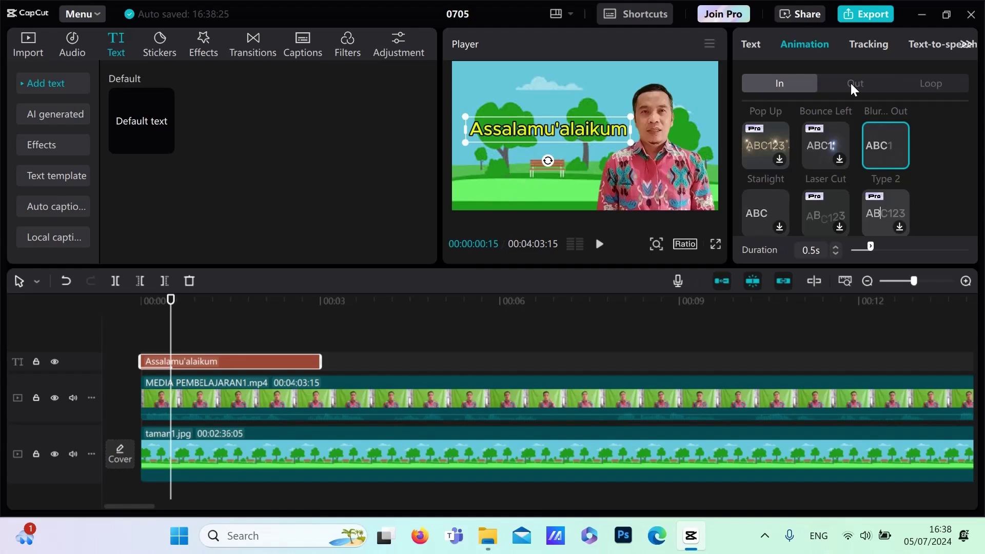
Set the duration of the greeting text's entrance animation to 0.8 s
{"action": "left_click", "coordinate": [836, 247]}
{"action": "left_click", "coordinate": [836, 248]}
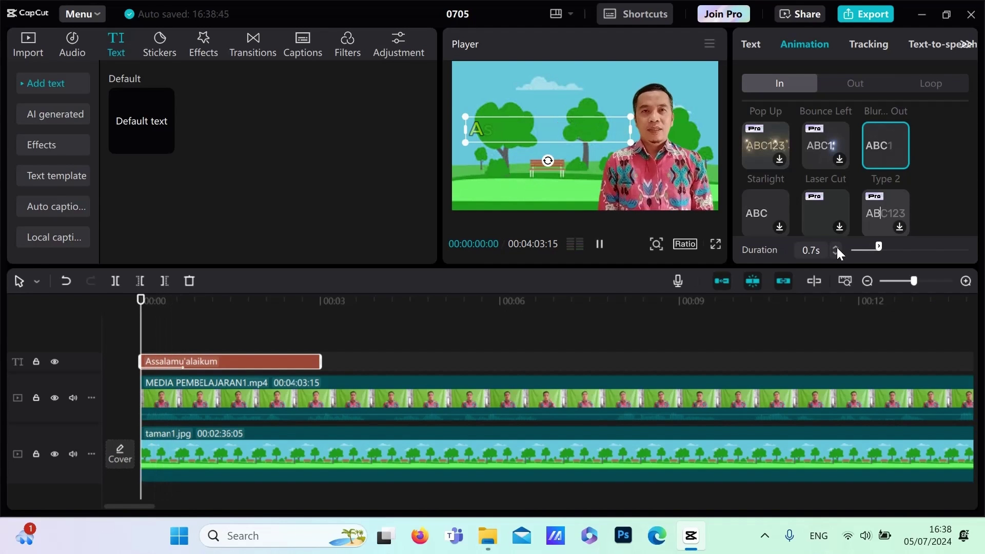
{"action": "left_click", "coordinate": [835, 247]}
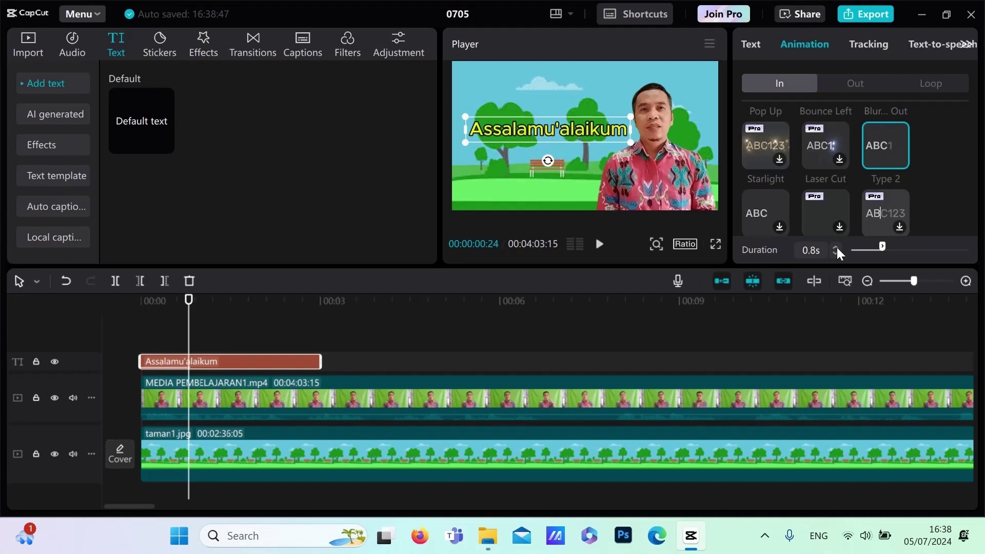
Apply the Pop Down exit animation to the greeting text
{"action": "left_click", "coordinate": [862, 84]}
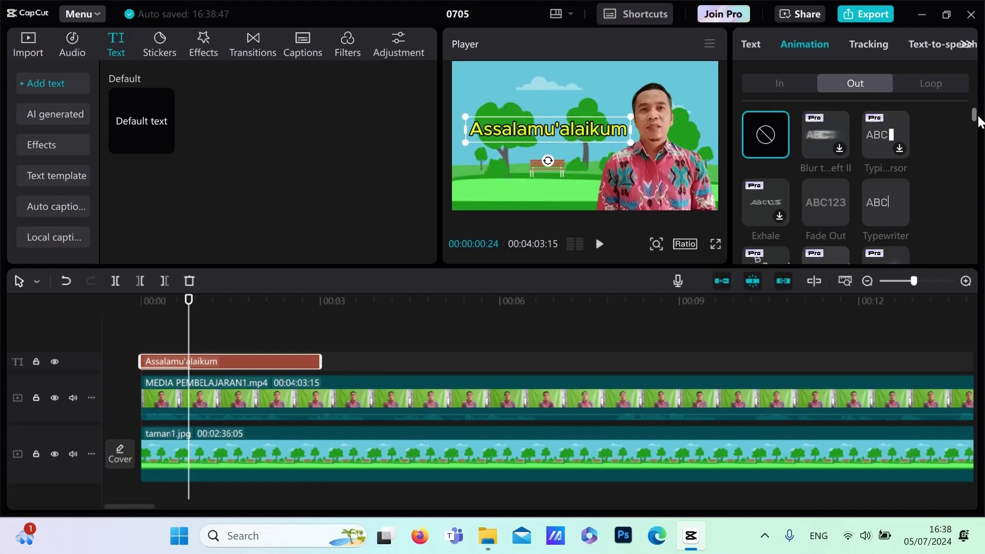
{"action": "left_click_drag", "start_coordinate": [979, 122], "coordinate": [981, 137]}
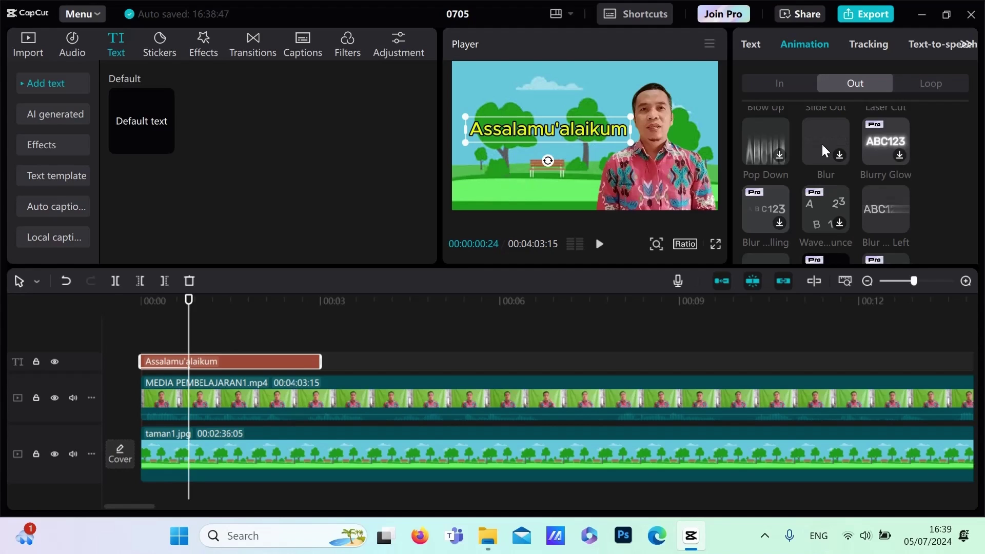
{"action": "left_click", "coordinate": [750, 152]}
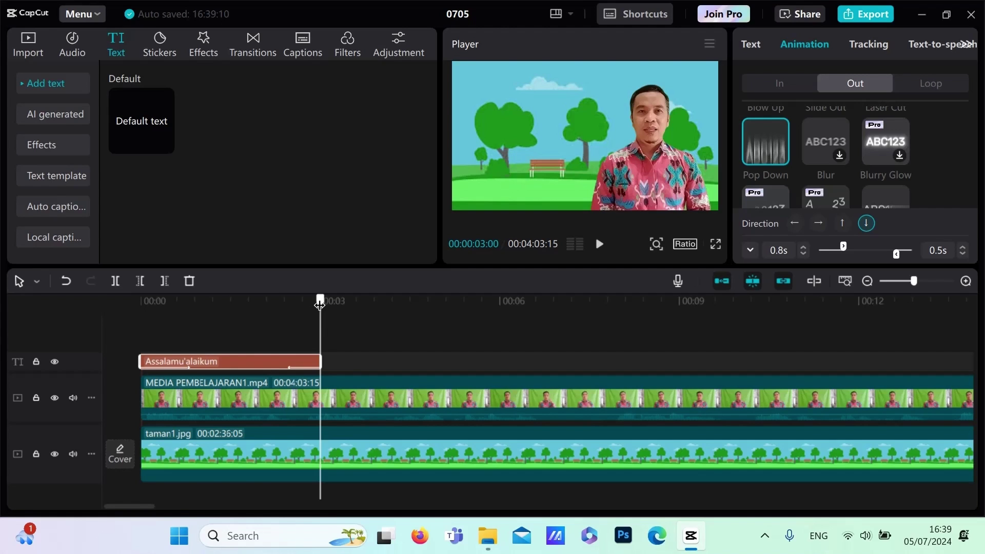
Play the video from the start to check the greeting text's entrance and exit animations
{"action": "left_click_drag", "start_coordinate": [320, 305], "coordinate": [141, 334]}
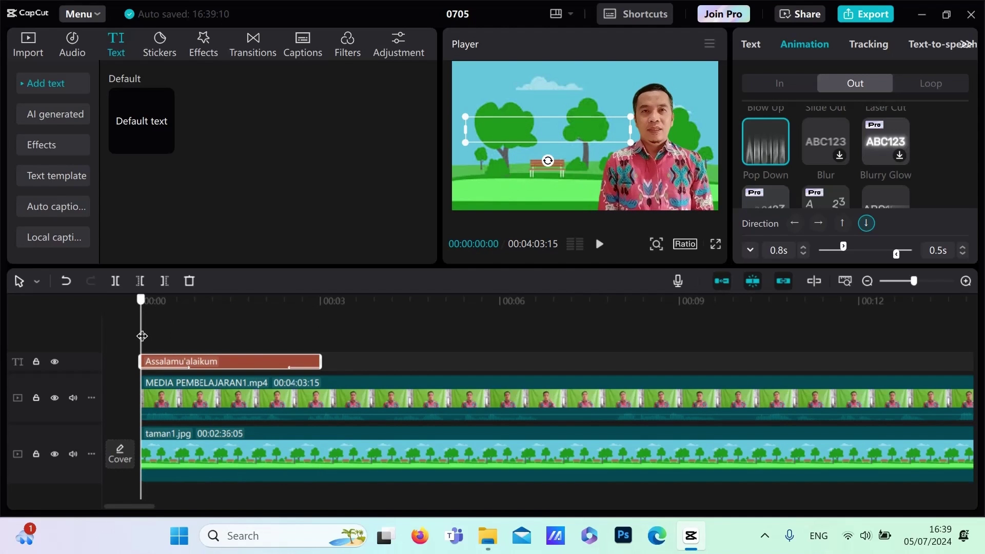
{"action": "left_click", "coordinate": [600, 246]}
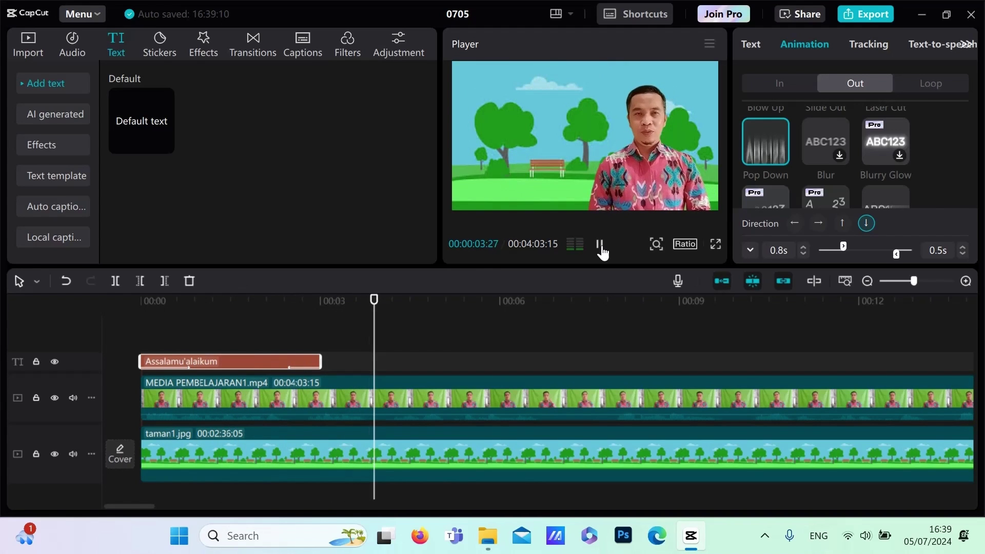
{"action": "left_click", "coordinate": [600, 245]}
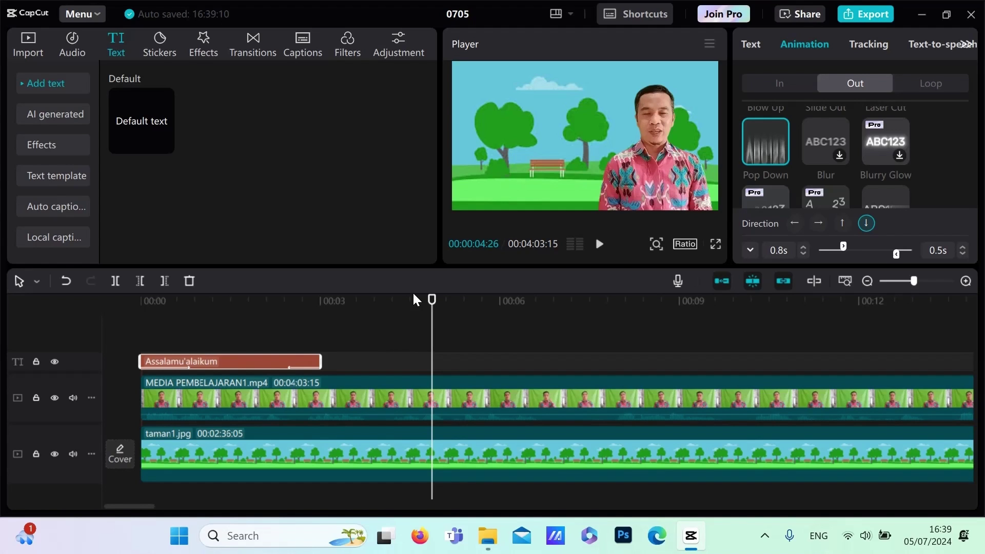
Play on from the end of the greeting to find the passage in the presenter's talk that needs a title
{"action": "left_click_drag", "start_coordinate": [432, 301], "coordinate": [322, 321]}
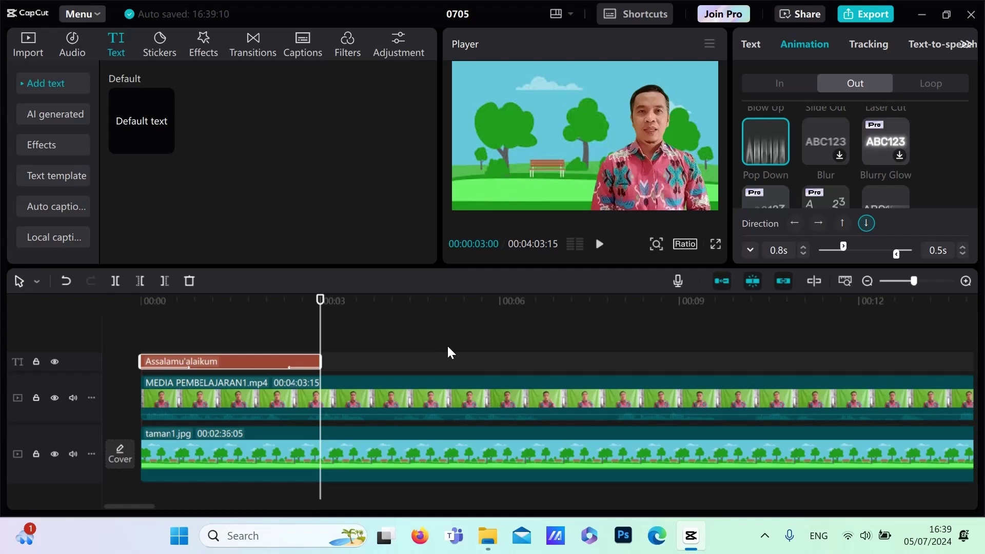
{"action": "left_click", "coordinate": [600, 245]}
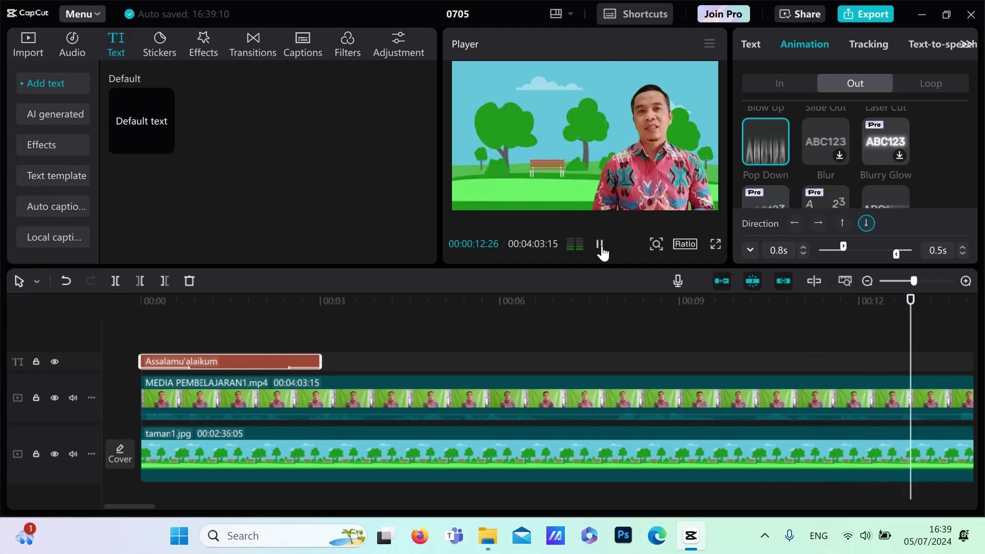
{"action": "left_click", "coordinate": [600, 246]}
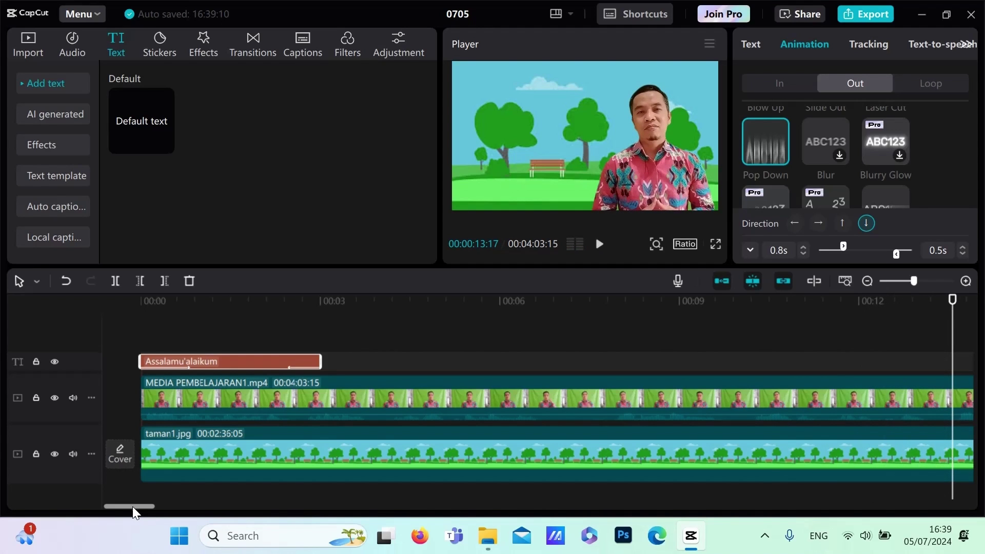
{"action": "left_click_drag", "start_coordinate": [134, 506], "coordinate": [164, 514]}
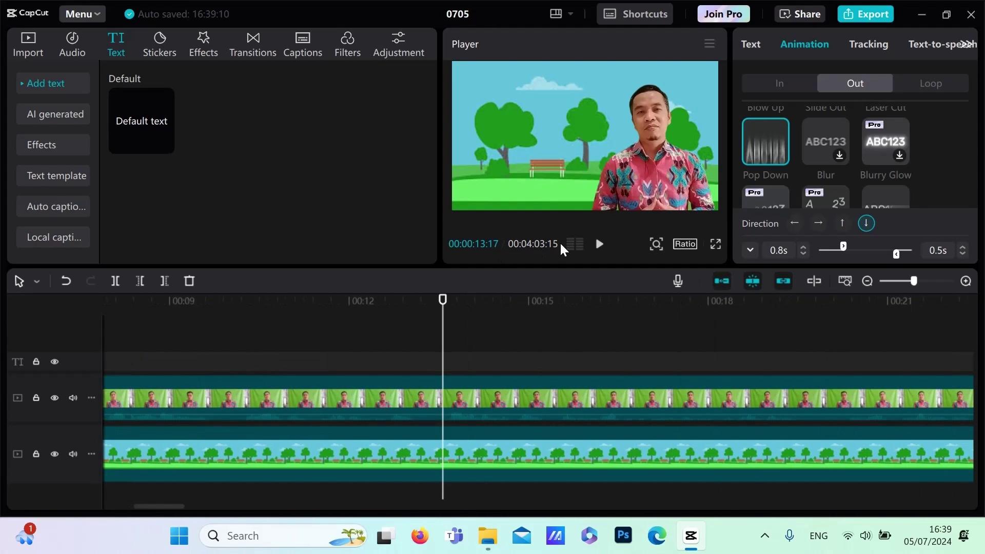
{"action": "left_click", "coordinate": [598, 247]}
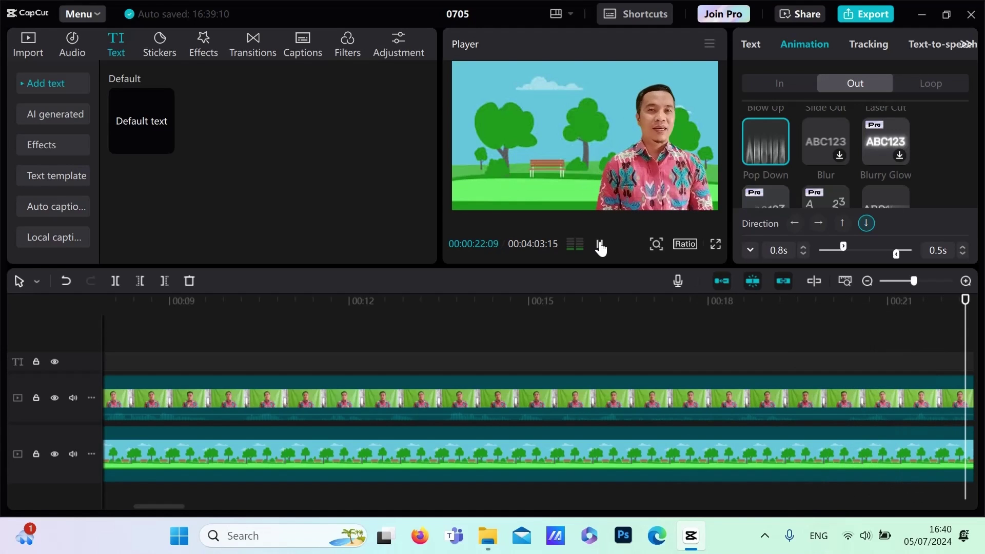
{"action": "left_click", "coordinate": [599, 244]}
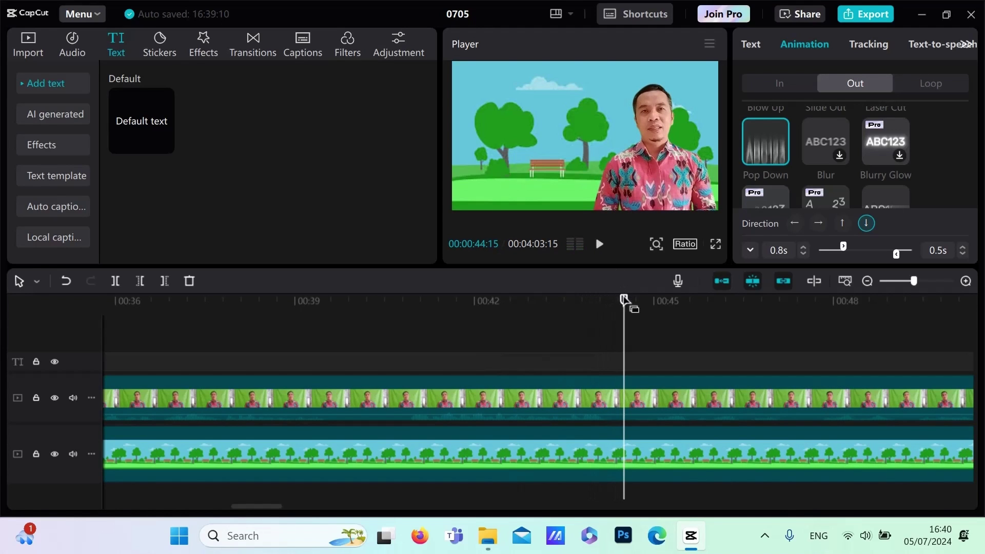
{"action": "left_click_drag", "start_coordinate": [625, 305], "coordinate": [390, 341]}
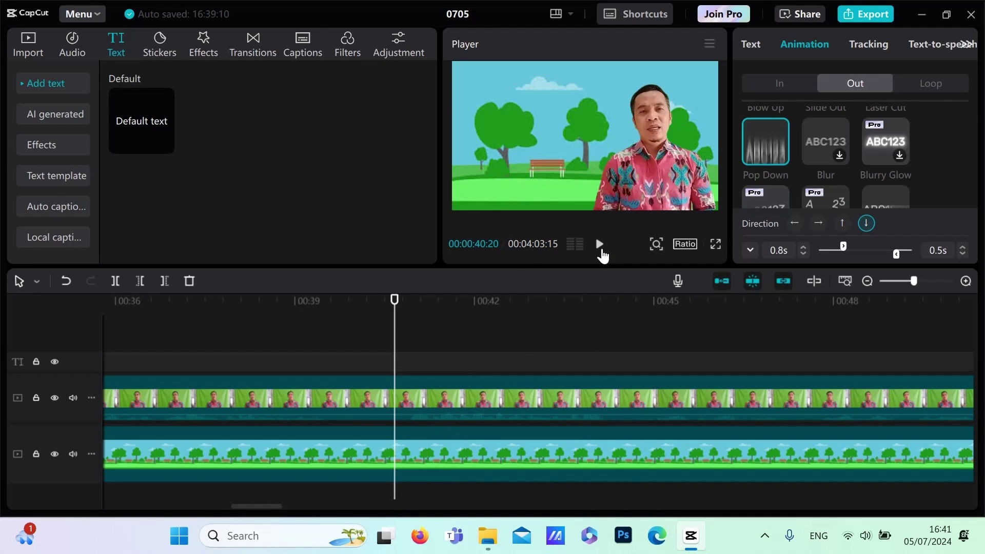
{"action": "left_click", "coordinate": [600, 245]}
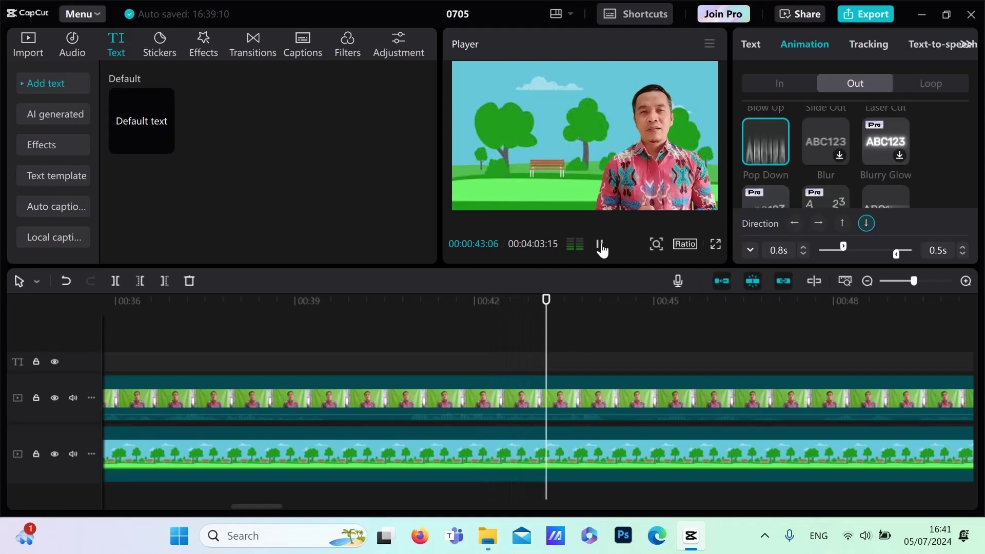
{"action": "left_click", "coordinate": [600, 246]}
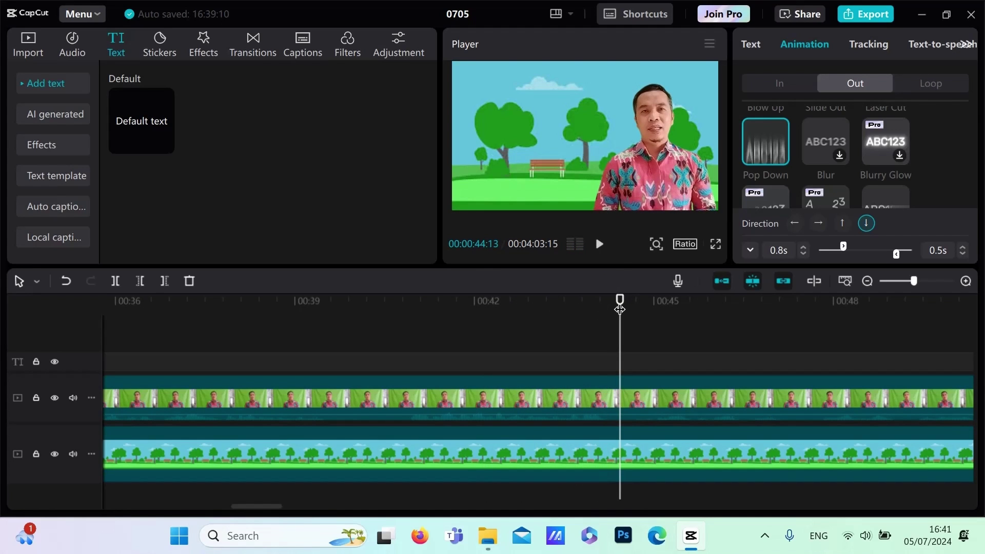
Replay the passage from about 41 seconds and place the playhead at 00:00:40:26
{"action": "left_click_drag", "start_coordinate": [544, 318], "coordinate": [409, 340]}
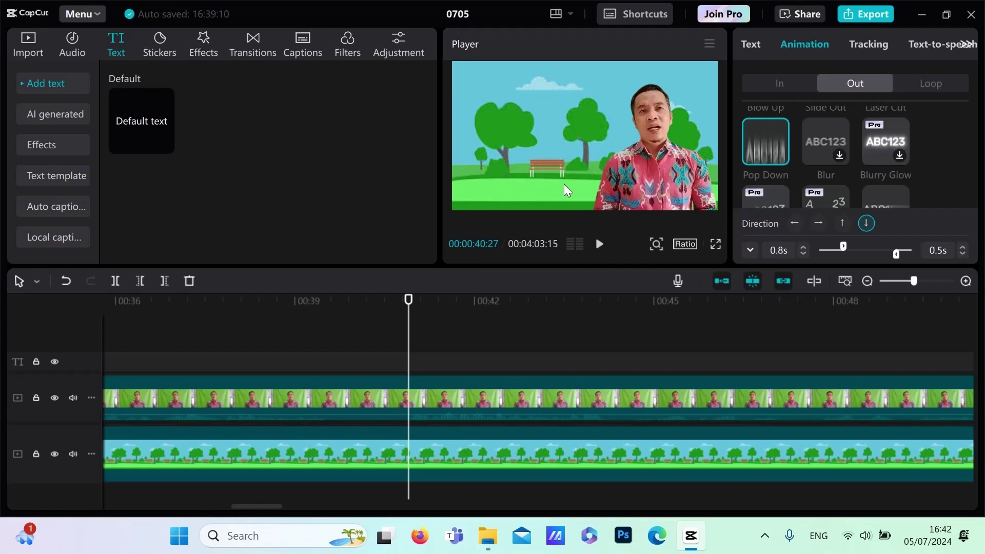
{"action": "left_click", "coordinate": [600, 245]}
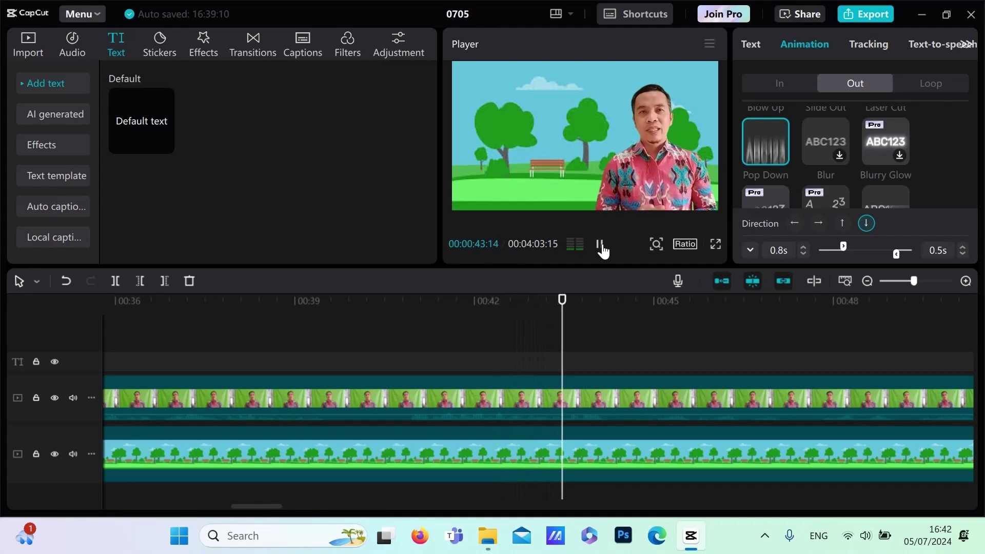
{"action": "left_click", "coordinate": [600, 244]}
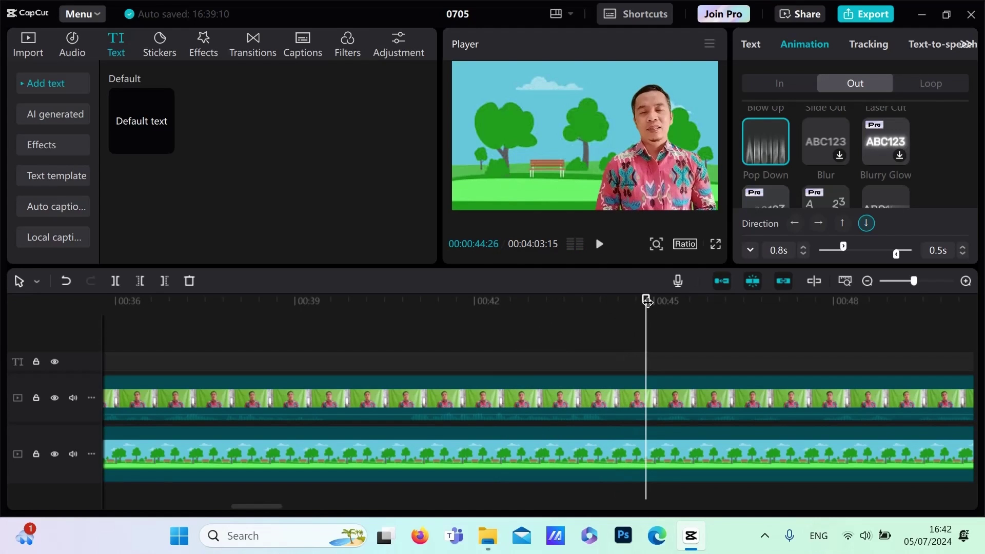
{"action": "left_click_drag", "start_coordinate": [645, 300], "coordinate": [405, 326]}
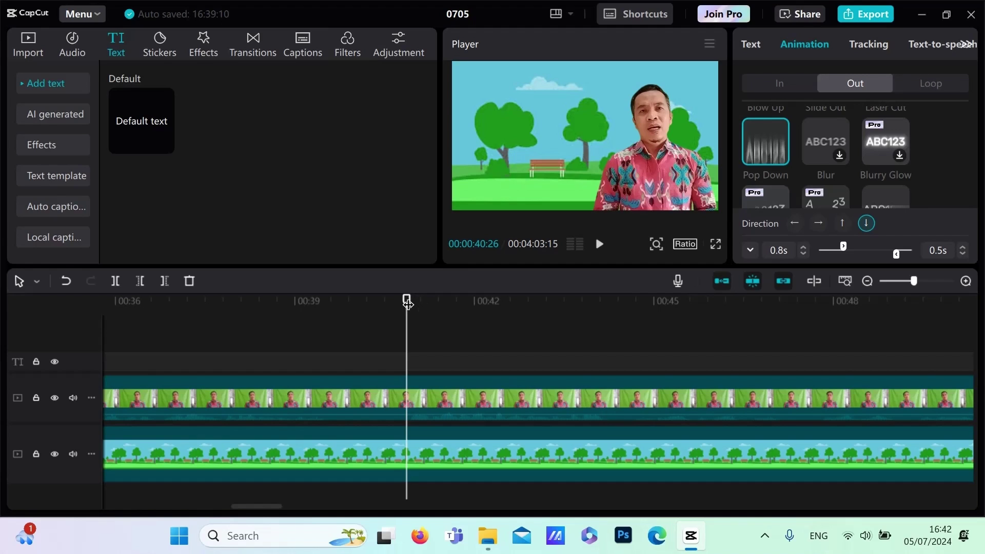
{"action": "mouse_move", "coordinate": [407, 305]}
{"action": "left_mouse_down"}
{"action": "mouse_move", "coordinate": [387, 302]}
{"action": "mouse_move", "coordinate": [408, 314]}
{"action": "left_mouse_up"}
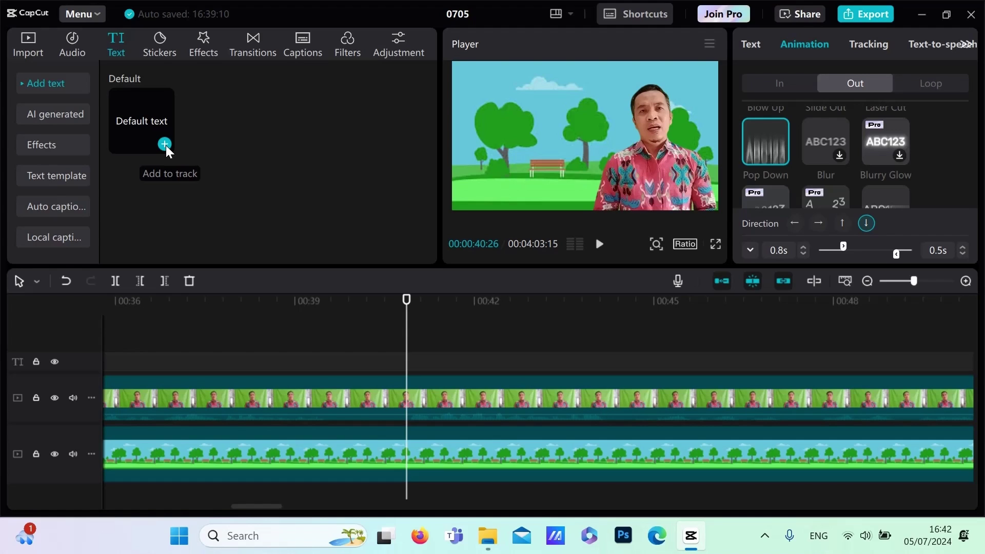
Add a default text at the playhead and change its wording to "4 MACAM MEDIA PEMBELAJARAN", with "PEMBELAJARAN" on a second line
{"action": "left_click", "coordinate": [164, 144]}
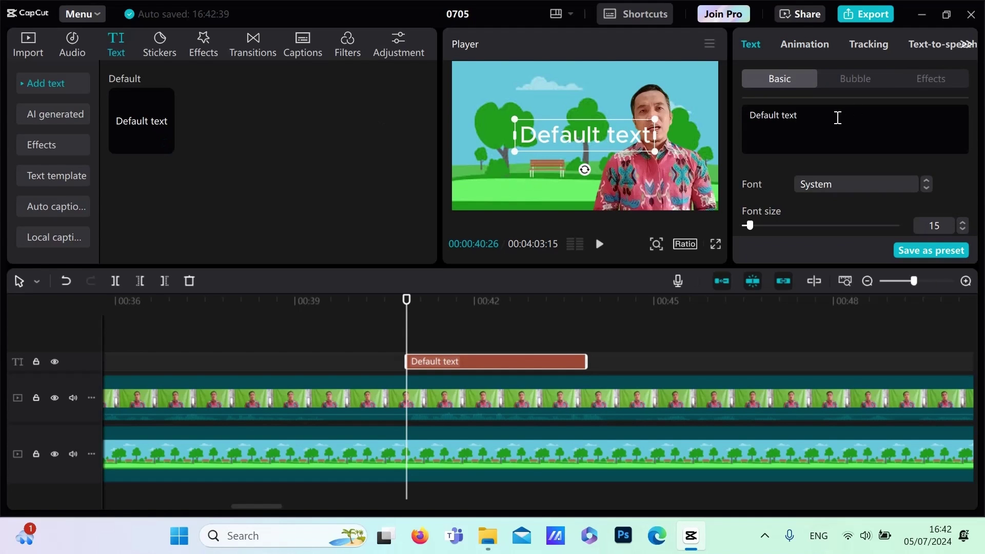
{"action": "key", "text": "BackSpace"}
{"action": "key", "text": "BackSpace"}
{"action": "key", "text": "BackSpace"}
{"action": "key", "text": "BackSpace"}
{"action": "key", "text": "BackSpace"}
{"action": "key", "text": "BackSpace"}
{"action": "key", "text": "BackSpace"}
{"action": "key", "text": "BackSpace"}
{"action": "key", "text": "BackSpace"}
{"action": "key", "text": "BackSpace"}
{"action": "key", "text": "BackSpace"}
{"action": "key", "text": "BackSpace"}
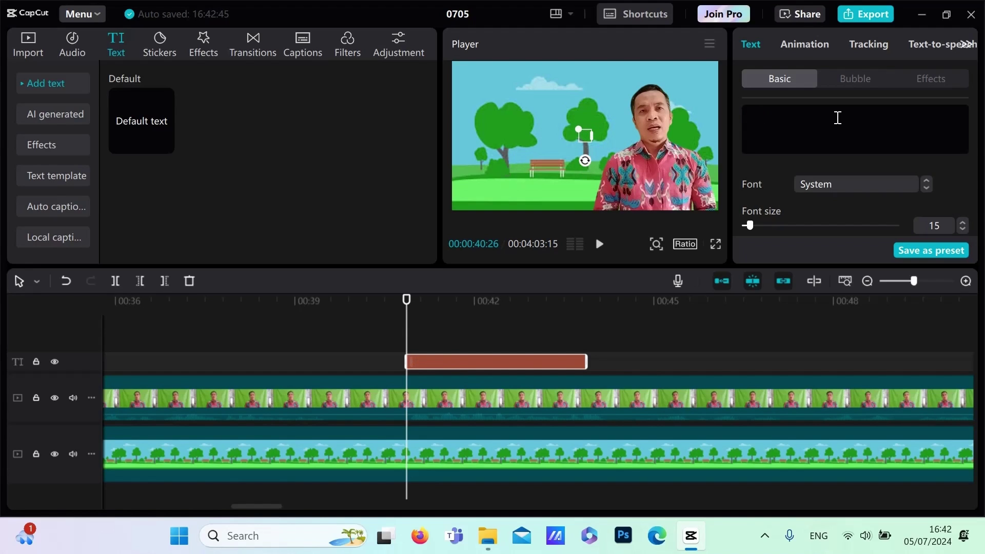
{"action": "type", "text": "4"}
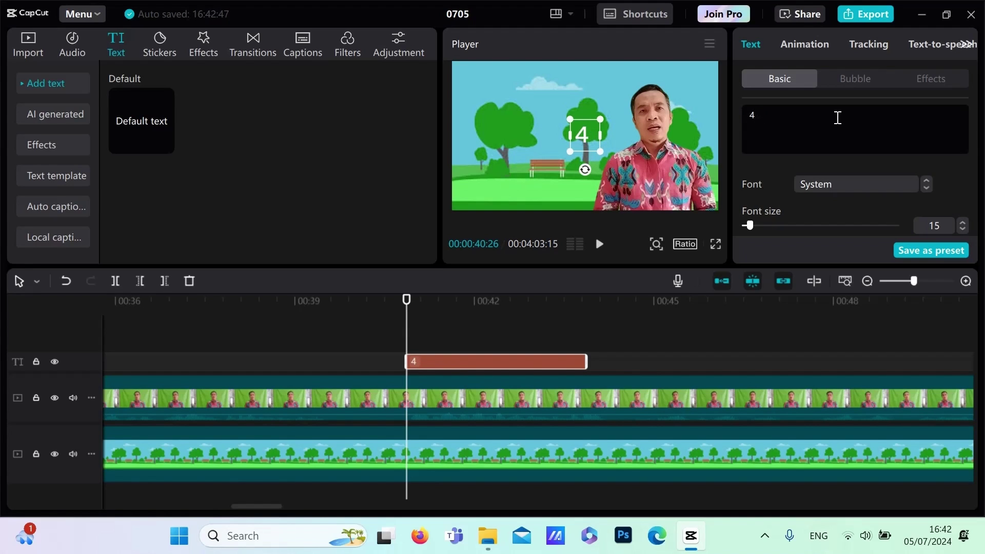
{"action": "type", "text": " MA"}
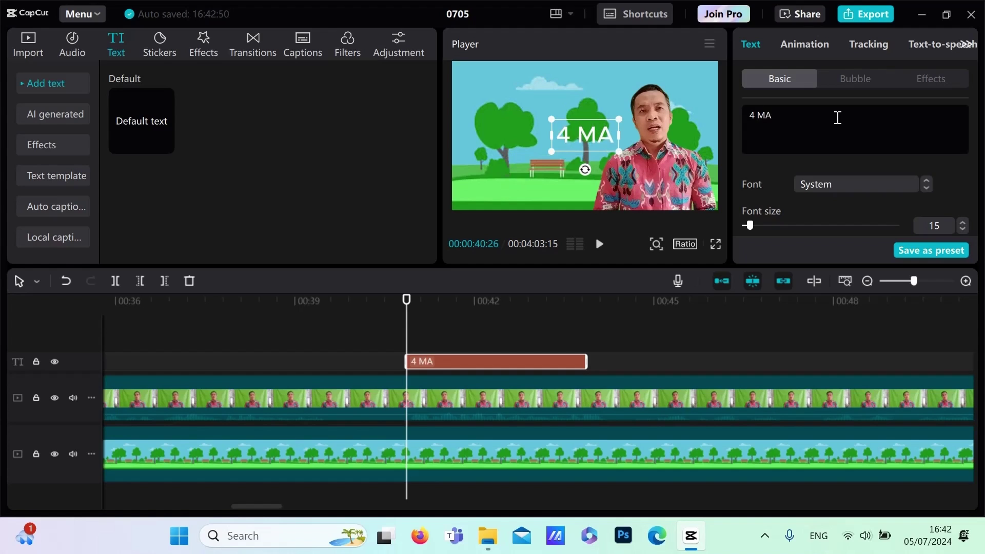
{"action": "type", "text": "CAM MEDIA"}
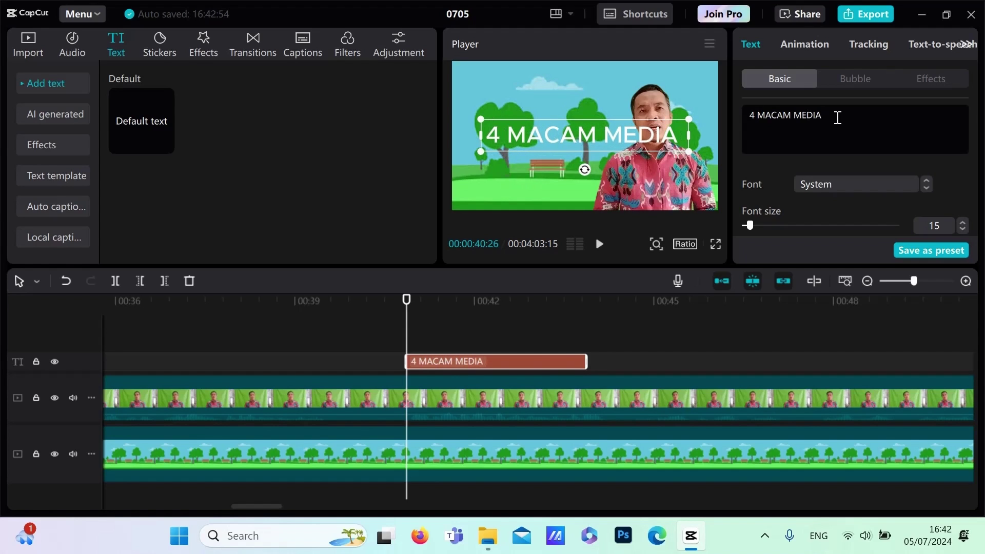
{"action": "key", "text": "Return"}
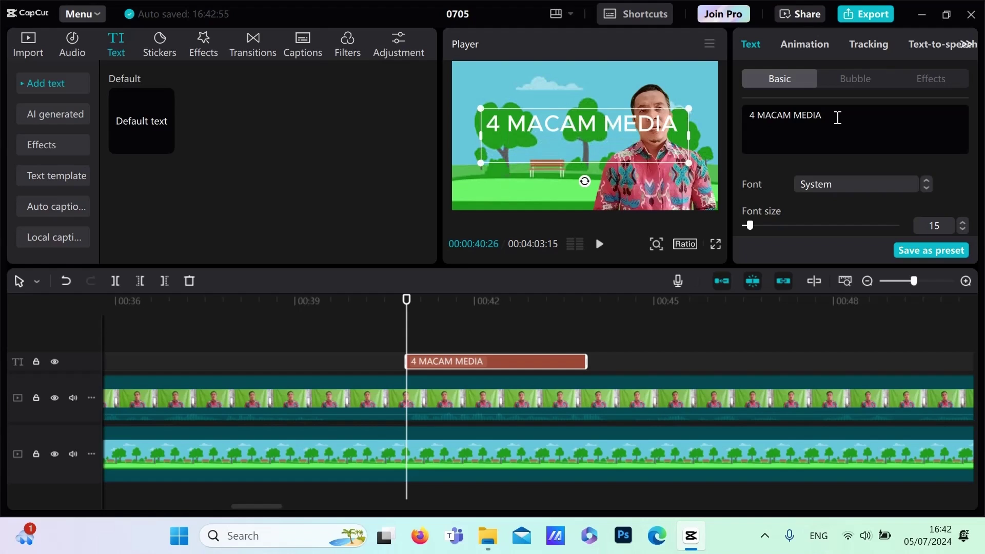
{"action": "type", "text": "PEMBE"}
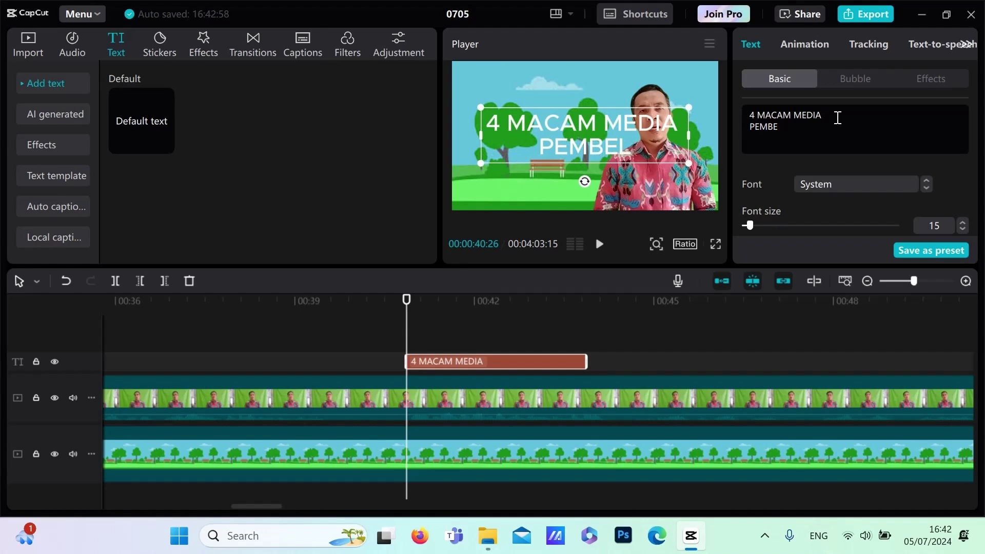
{"action": "type", "text": "LAJARAN"}
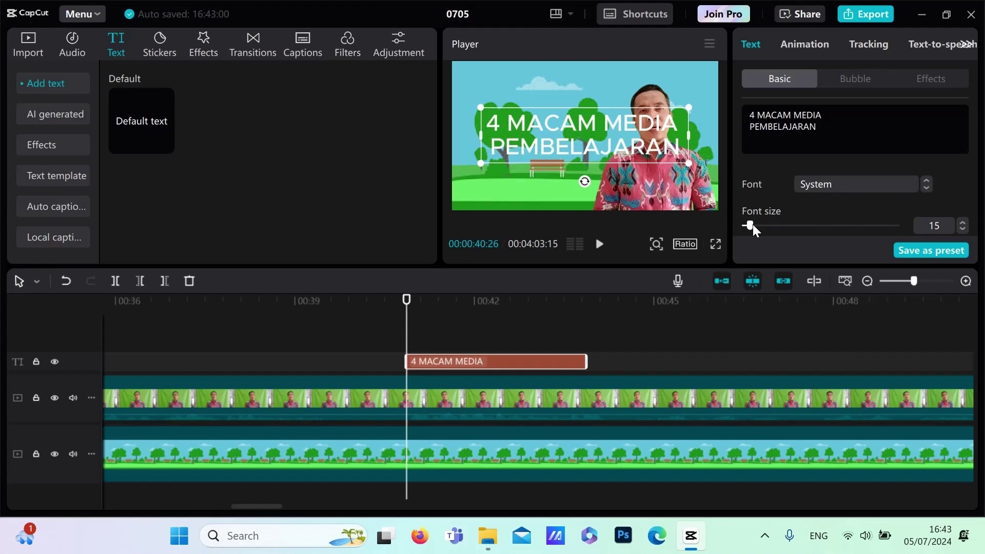
Set the new title's font size to 11 and move it to the left side of the frame beside the presenter
{"action": "left_click_drag", "start_coordinate": [752, 224], "coordinate": [750, 226]}
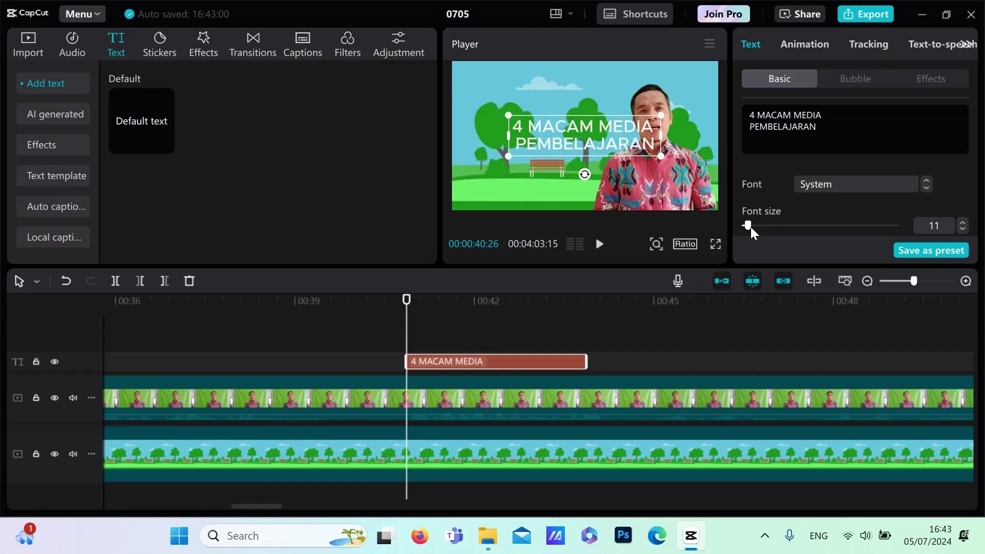
{"action": "left_click_drag", "start_coordinate": [597, 150], "coordinate": [551, 139]}
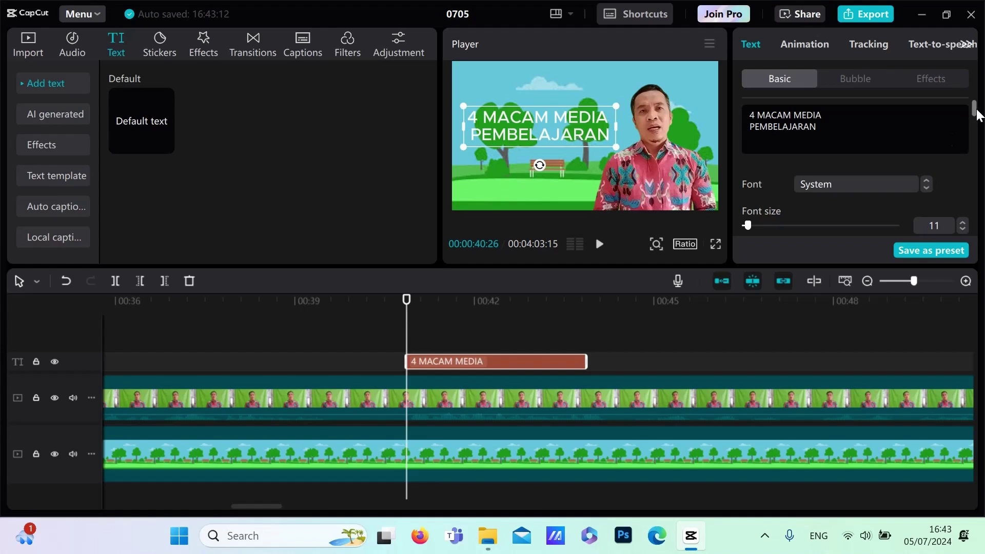
Apply the yellow preset style with a black outline to the "4 MACAM MEDIA PEMBELAJARAN" title
{"action": "scroll", "coordinate": [976, 115], "scroll_direction": "down", "scroll_amount": 1}
{"action": "scroll", "coordinate": [977, 116], "scroll_direction": "down", "scroll_amount": 5}
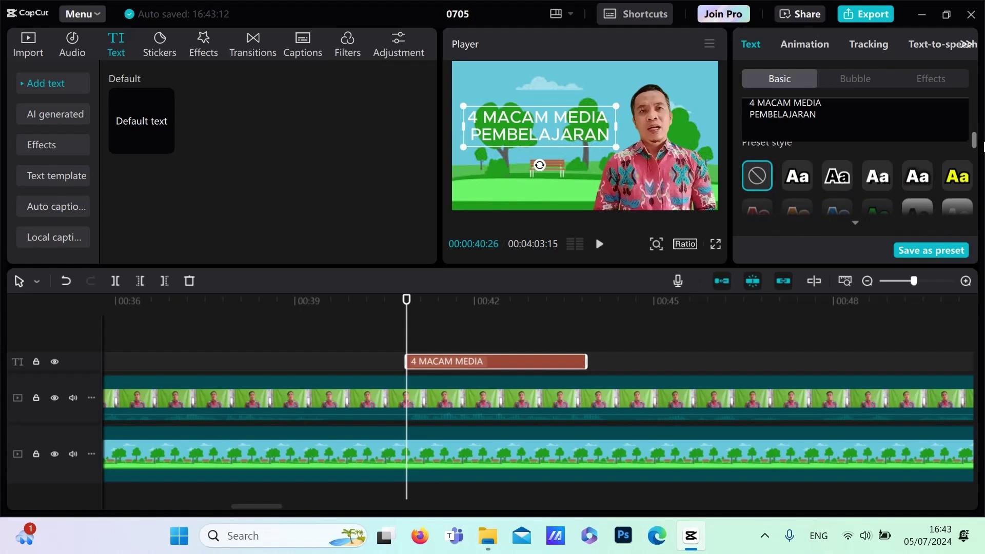
{"action": "left_click", "coordinate": [964, 178]}
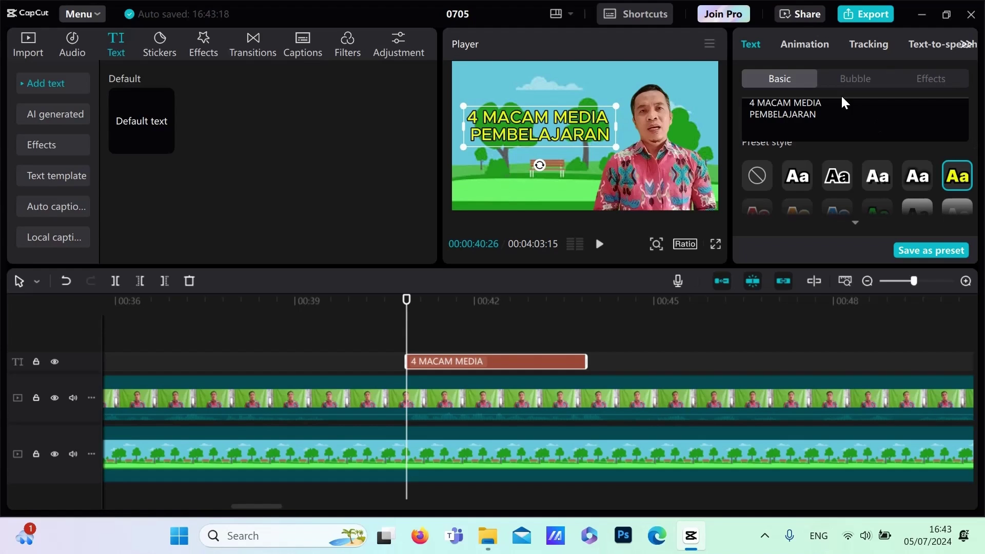
Apply the Pop Up entrance animation to the "4 MACAM MEDIA PEMBELAJARAN" title
{"action": "left_click", "coordinate": [799, 41]}
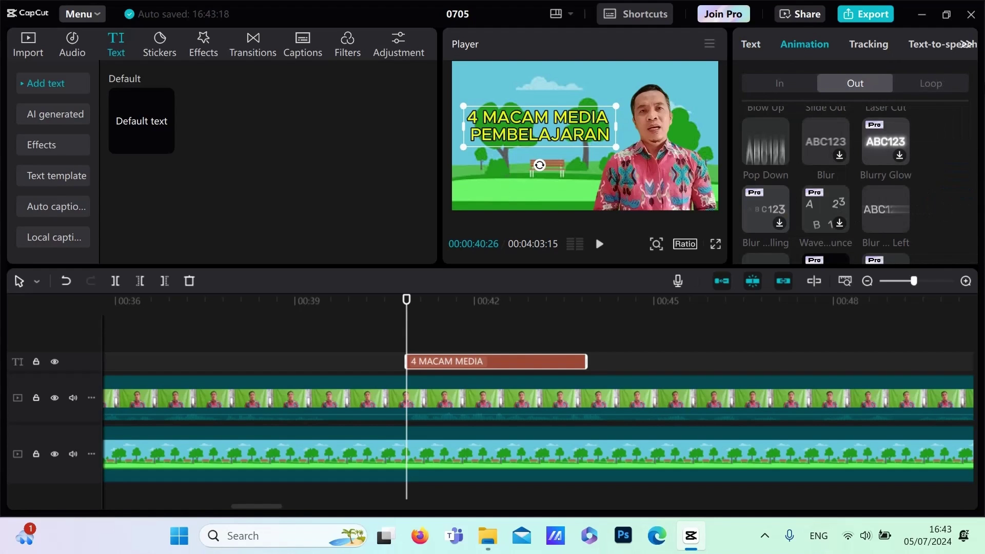
{"action": "left_click", "coordinate": [778, 85]}
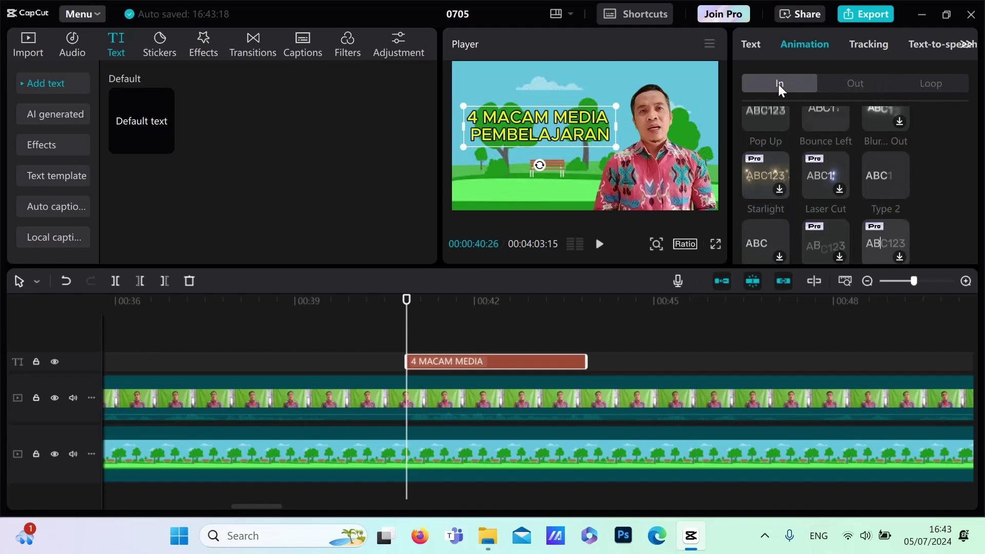
{"action": "left_click", "coordinate": [767, 117]}
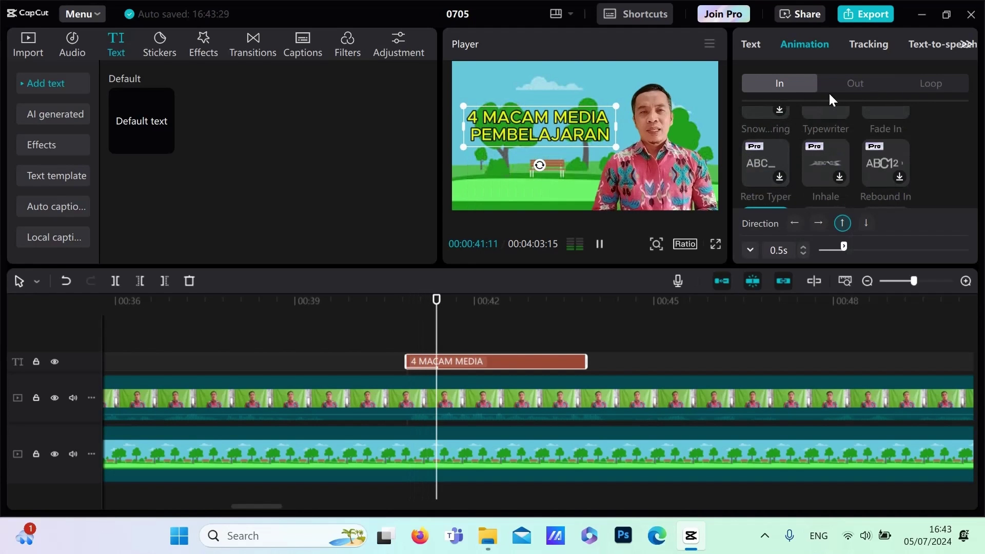
Apply the Pop Down exit animation to the "4 MACAM MEDIA PEMBELAJARAN" title and set its entrance animation duration to 0.9 s
{"action": "left_click", "coordinate": [852, 88]}
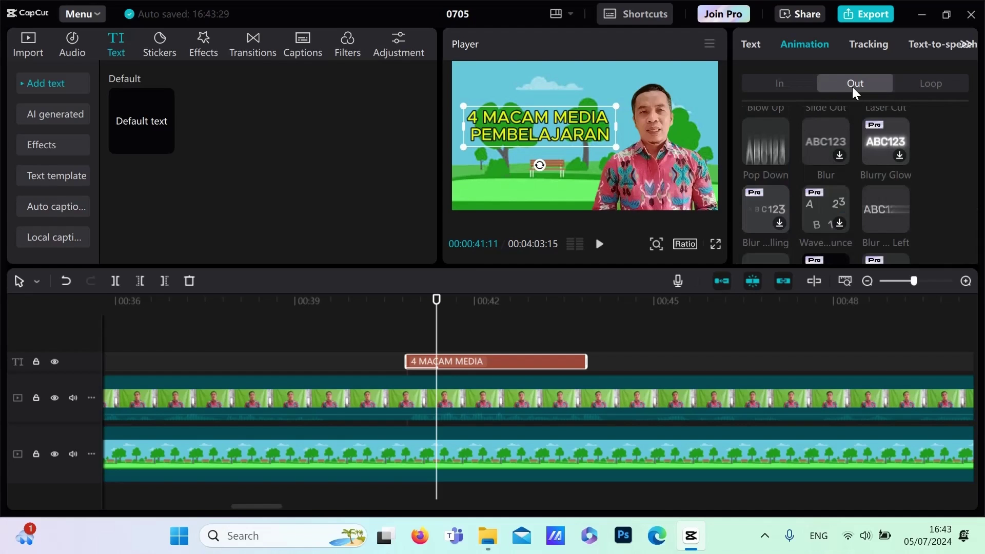
{"action": "left_click", "coordinate": [762, 152]}
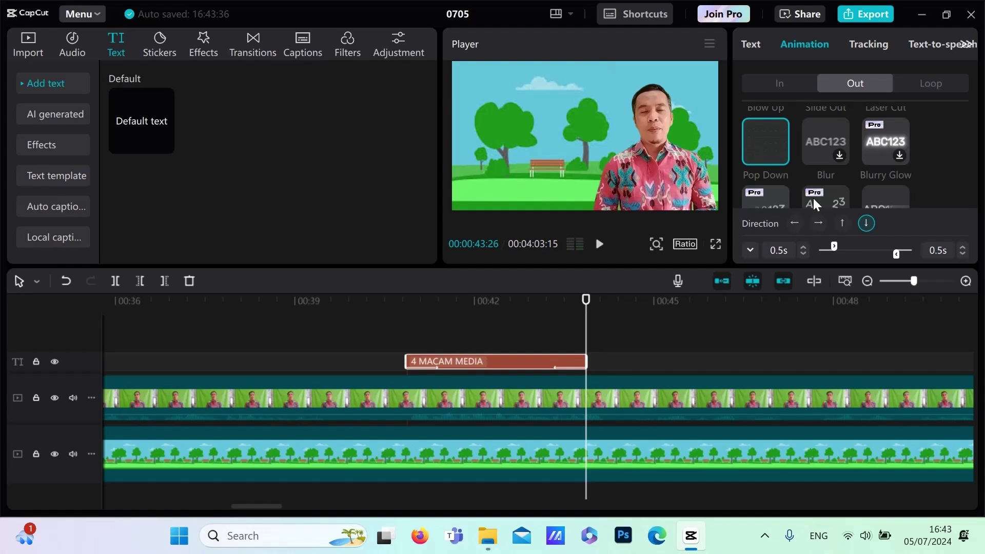
{"action": "left_click", "coordinate": [802, 246]}
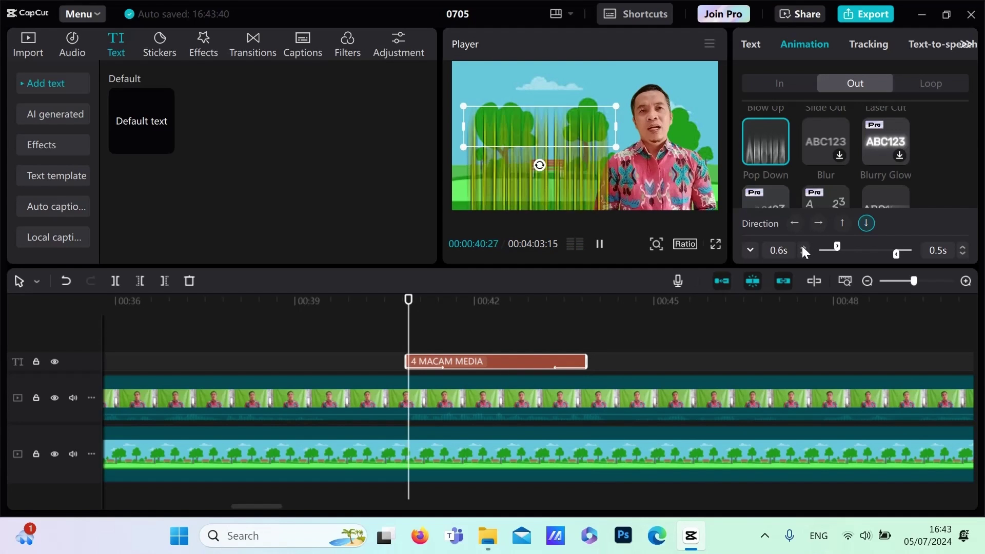
{"action": "left_click", "coordinate": [802, 245]}
{"action": "left_click", "coordinate": [802, 245]}
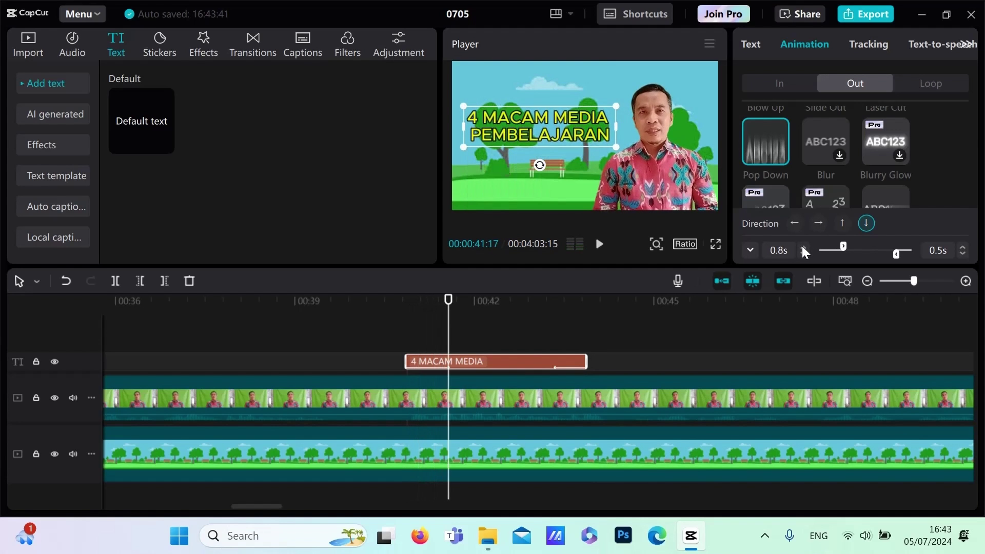
{"action": "left_click", "coordinate": [783, 86]}
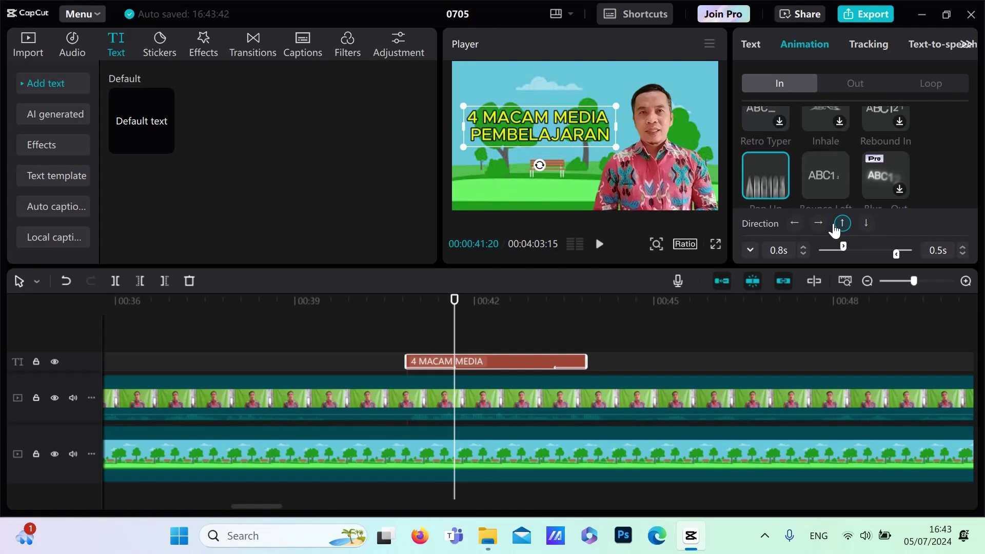
{"action": "left_click", "coordinate": [804, 245]}
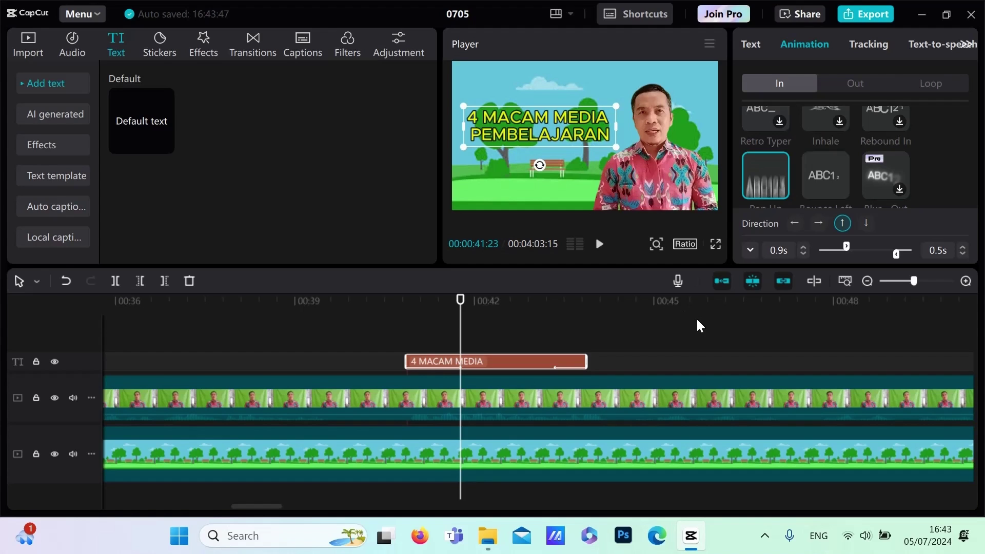
Play back the "4 MACAM MEDIA PEMBELAJARAN" title from its start to check both animations
{"action": "left_click_drag", "start_coordinate": [462, 301], "coordinate": [406, 306]}
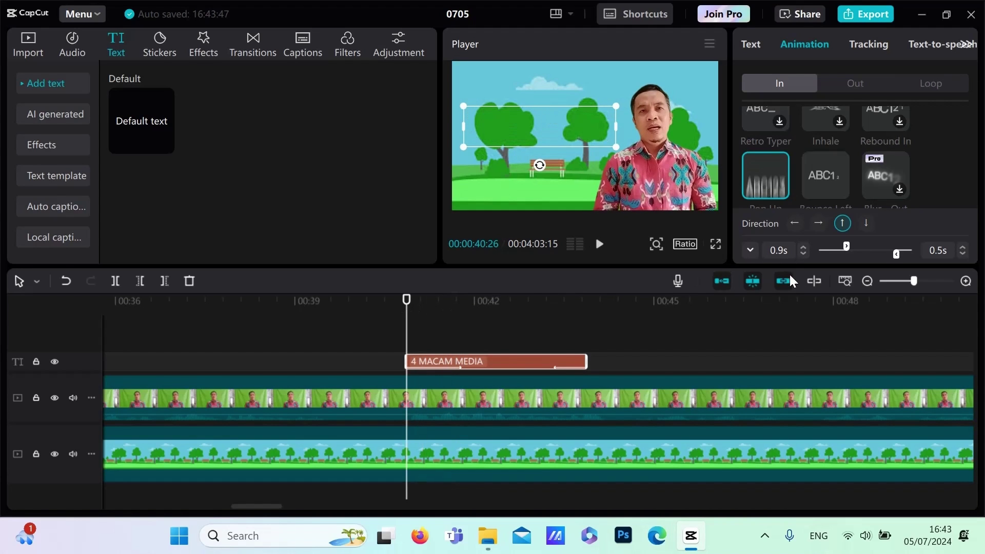
{"action": "left_click", "coordinate": [599, 244]}
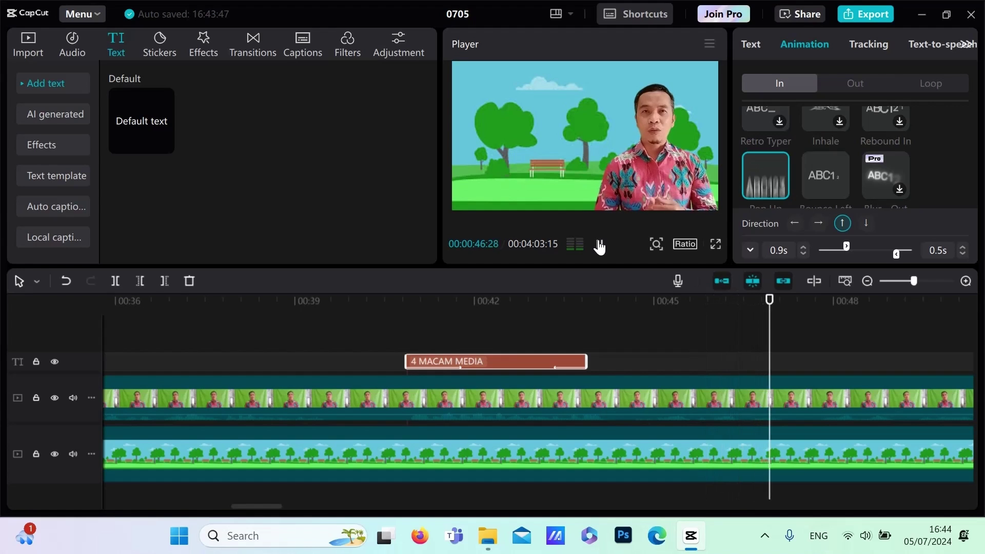
{"action": "left_click", "coordinate": [599, 245]}
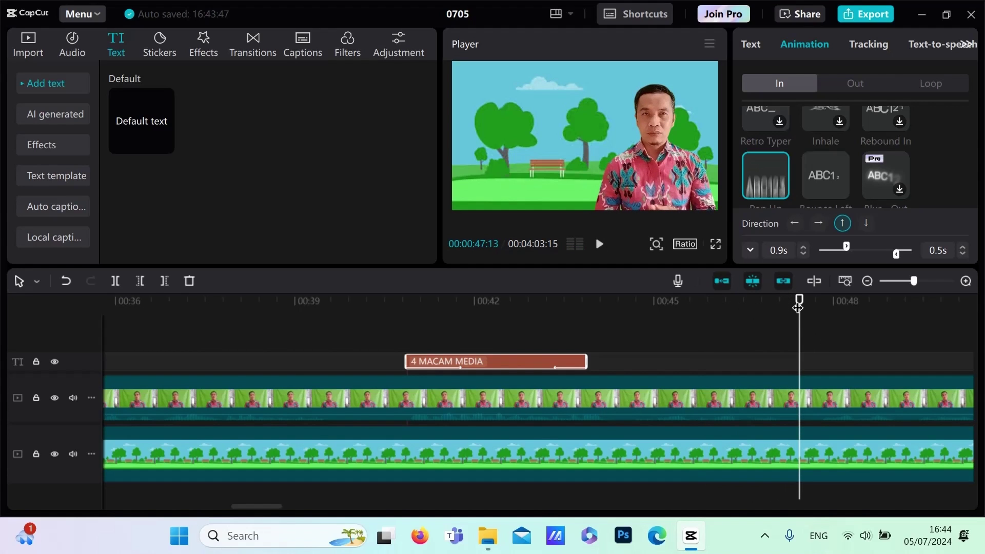
Find the point at 00:00:46:17 and place musical-note.png there on a new track above the title track
{"action": "left_click_drag", "start_coordinate": [798, 307], "coordinate": [743, 307]}
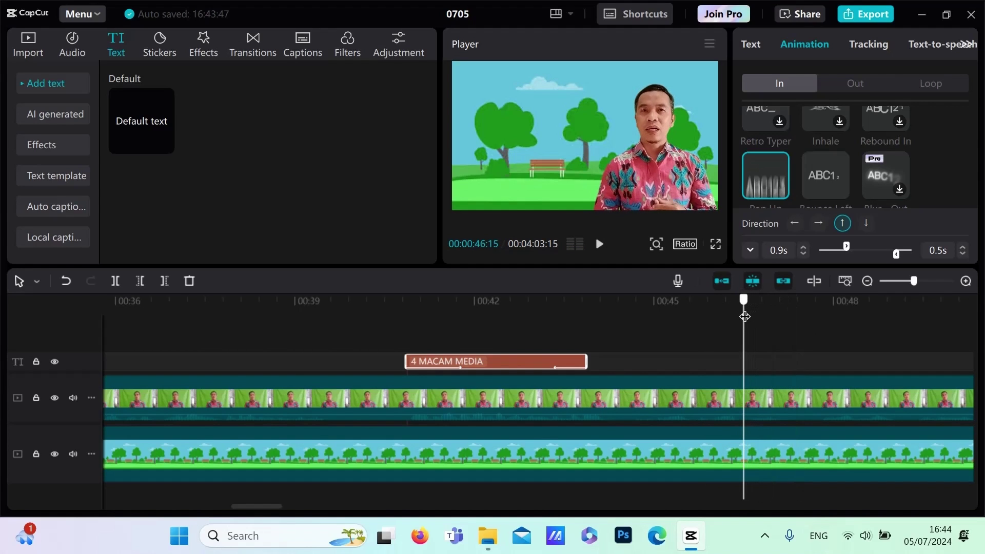
{"action": "left_click", "coordinate": [597, 246]}
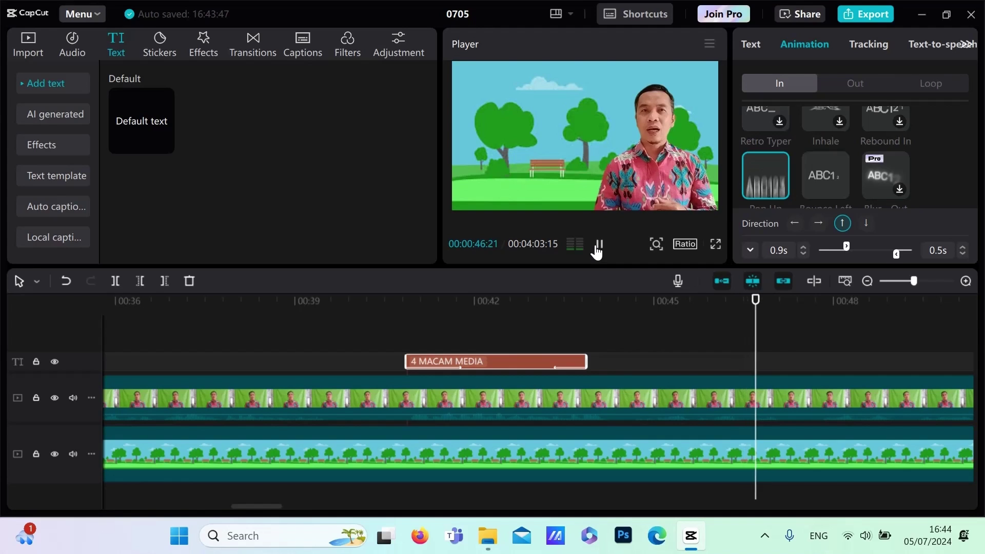
{"action": "left_click", "coordinate": [597, 246]}
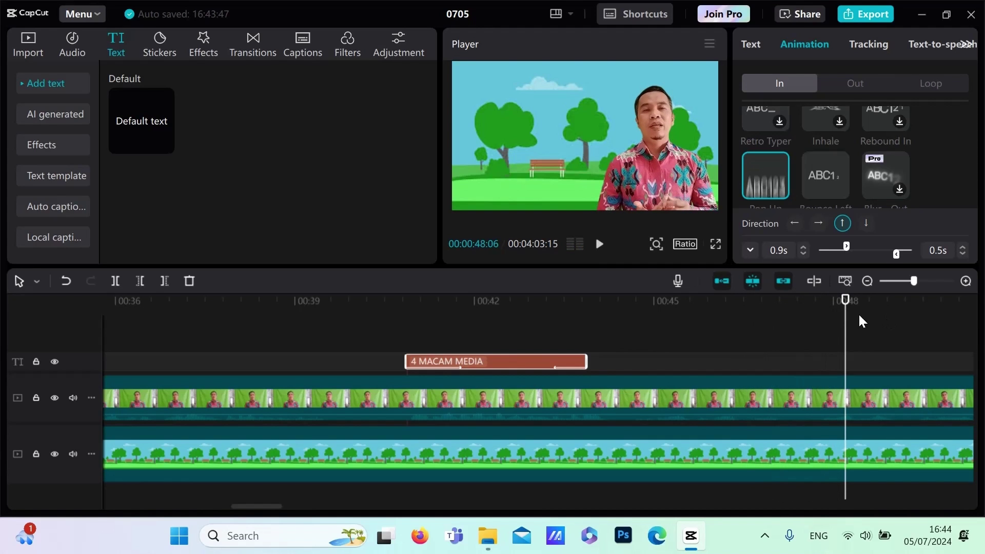
{"action": "left_click_drag", "start_coordinate": [845, 307], "coordinate": [747, 315]}
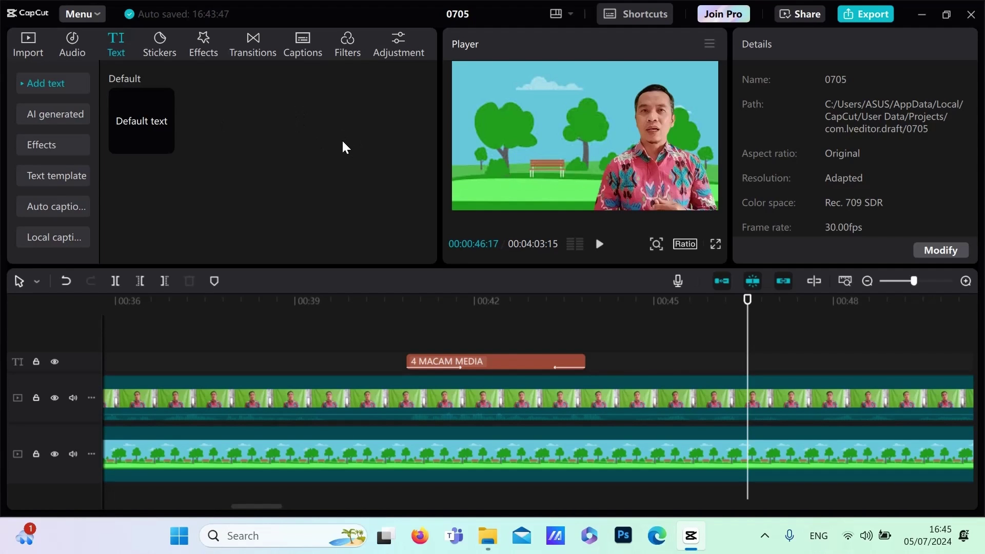
{"action": "left_click", "coordinate": [30, 45]}
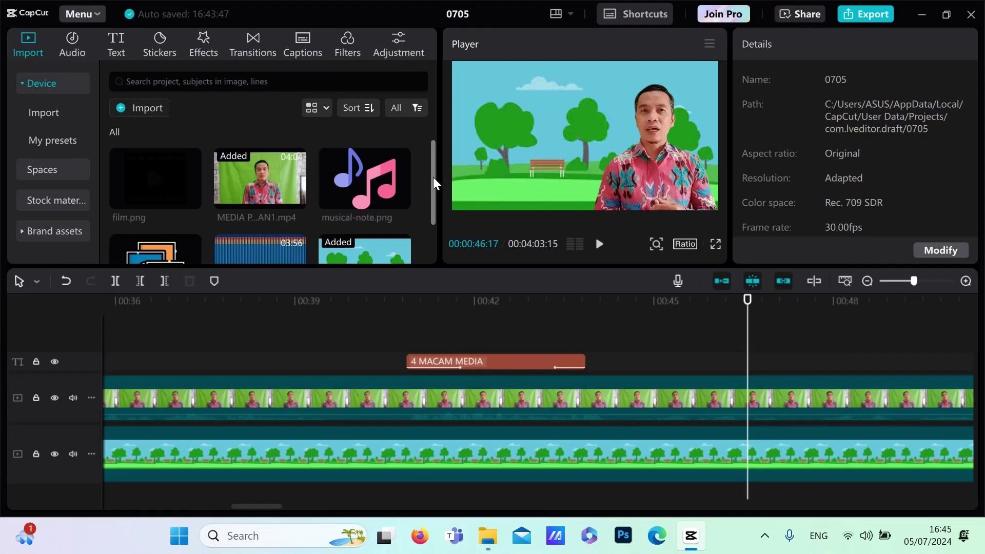
{"action": "left_click_drag", "start_coordinate": [433, 177], "coordinate": [420, 151]}
{"action": "mouse_move", "coordinate": [376, 166]}
{"action": "left_click_drag", "start_coordinate": [368, 178], "coordinate": [750, 351]}
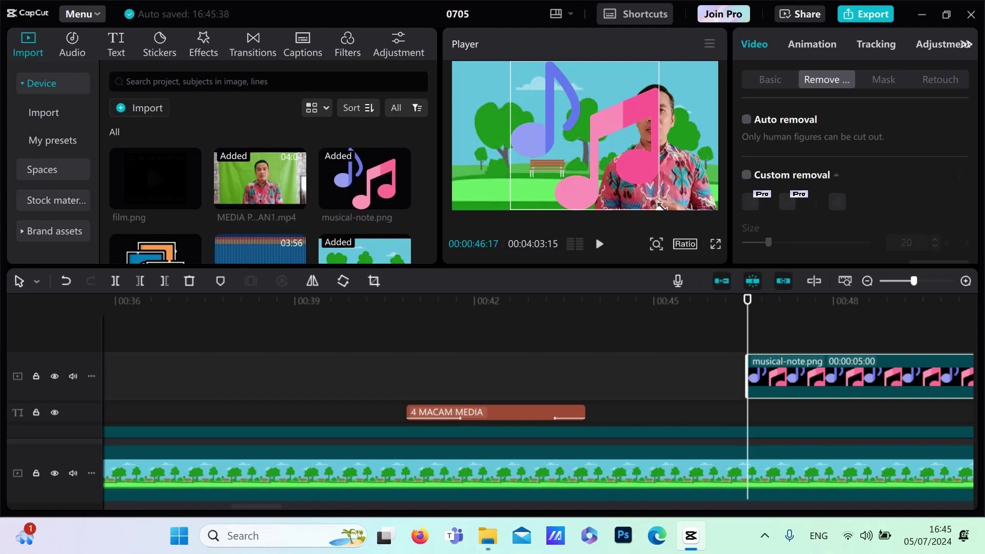
Shrink the musical note image into the free area beside the presenter and trim its clip to end at 00:00:48:09
{"action": "left_click_drag", "start_coordinate": [660, 205], "coordinate": [558, 140]}
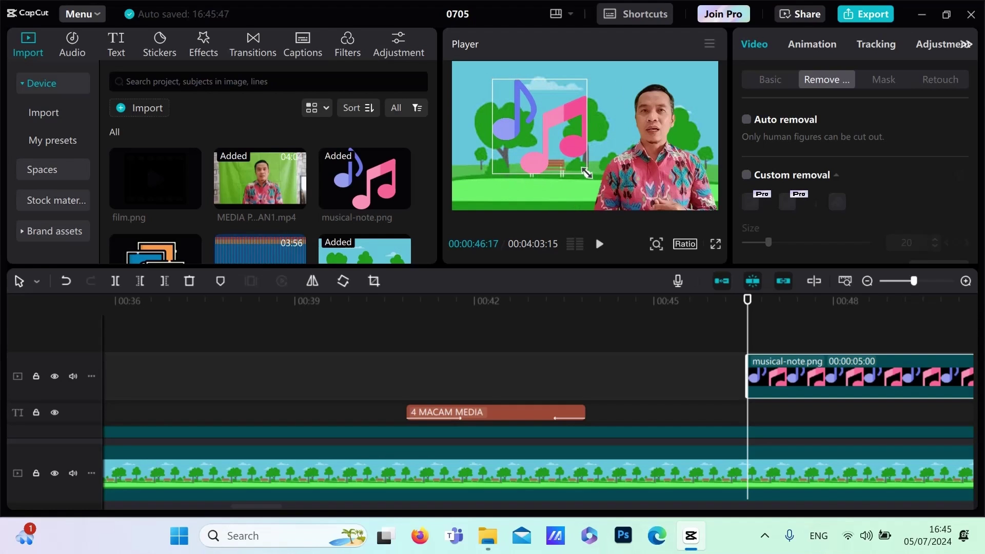
{"action": "left_click_drag", "start_coordinate": [586, 174], "coordinate": [580, 167]}
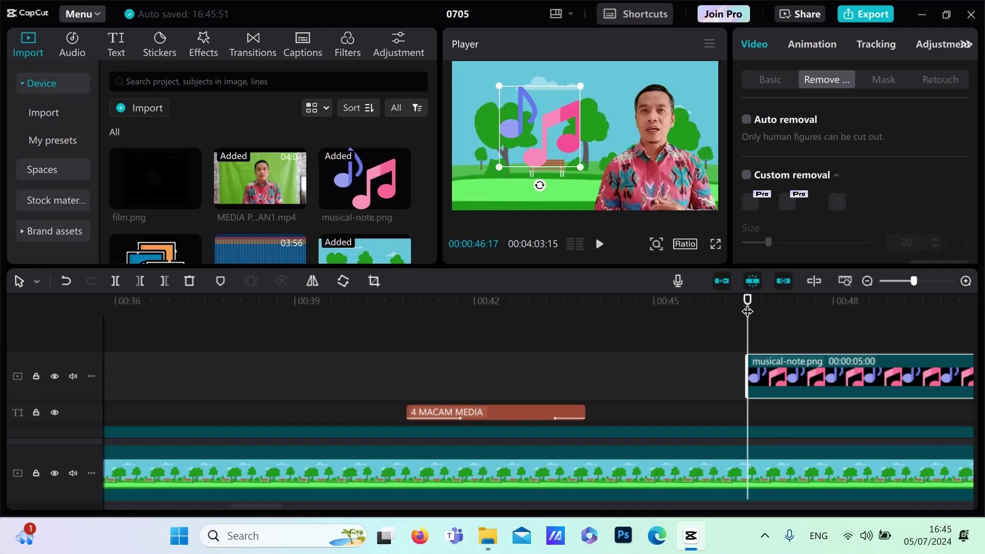
{"action": "left_click", "coordinate": [600, 244]}
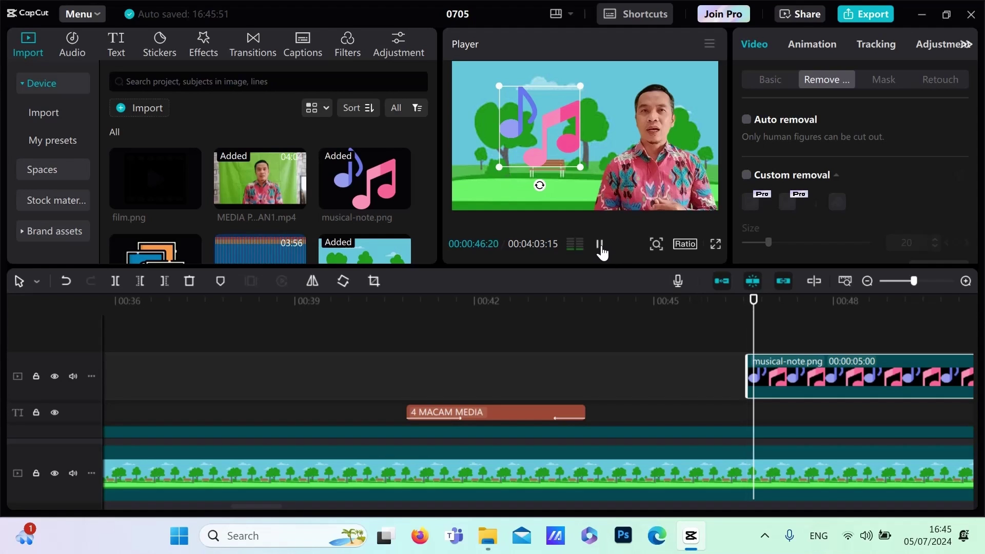
{"action": "left_click", "coordinate": [600, 244]}
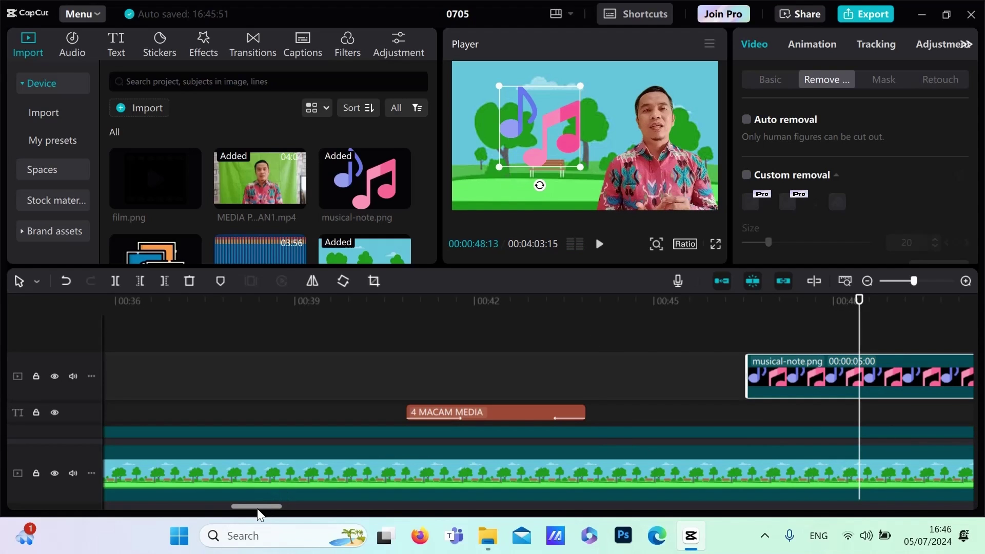
{"action": "left_click_drag", "start_coordinate": [258, 505], "coordinate": [290, 512]}
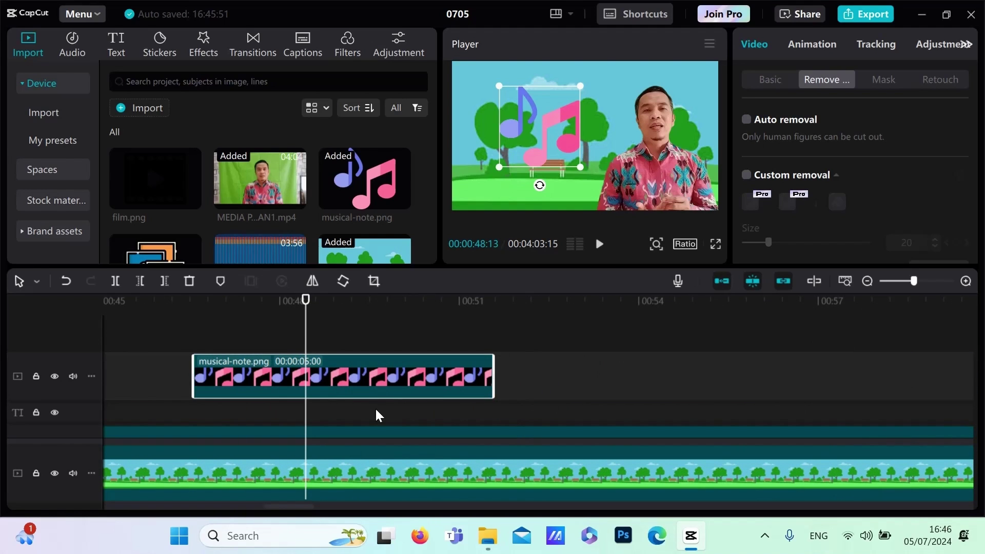
{"action": "left_click_drag", "start_coordinate": [493, 377], "coordinate": [298, 373]}
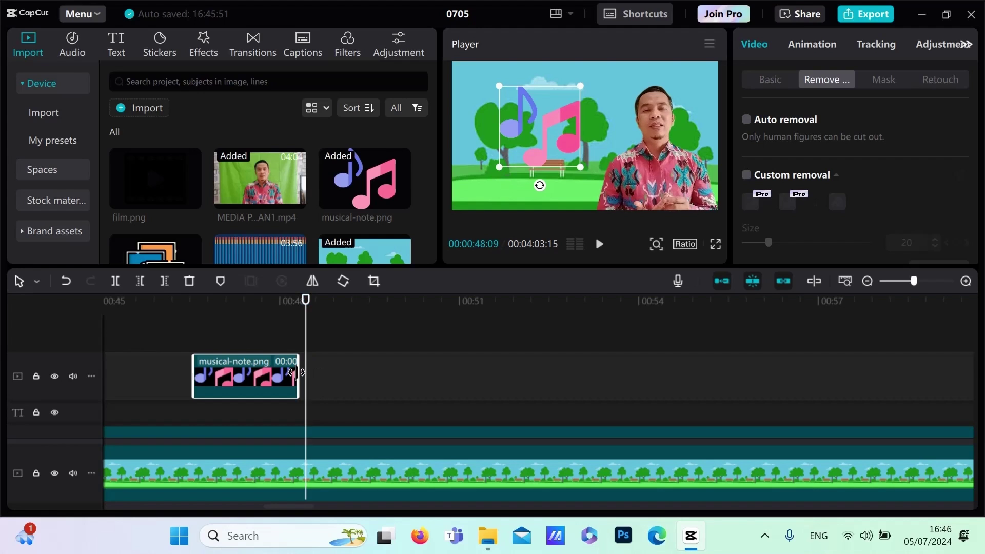
Review the musical note section and place pictures.png on the same track after that clip, starting at 00:00:49:01
{"action": "left_click_drag", "start_coordinate": [307, 308], "coordinate": [187, 326]}
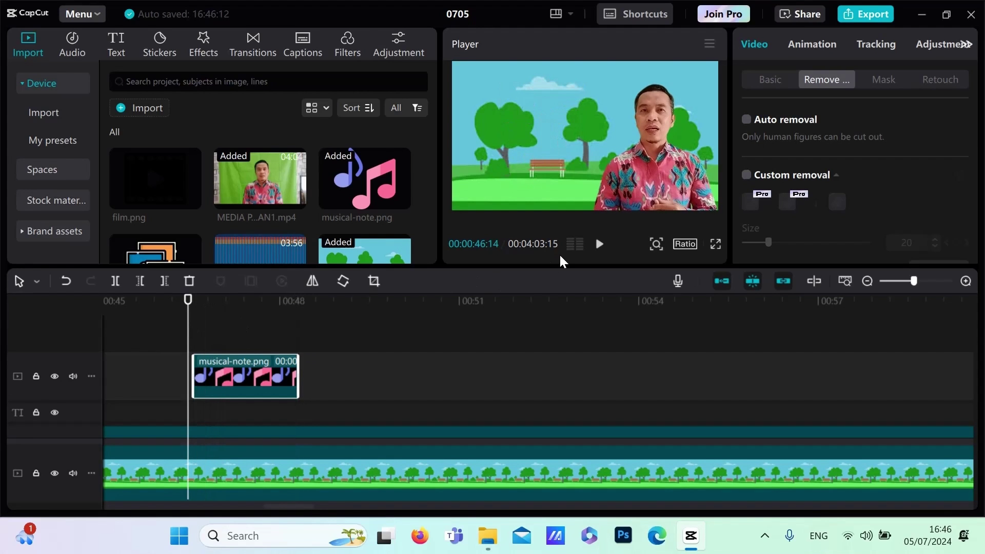
{"action": "left_click", "coordinate": [599, 244]}
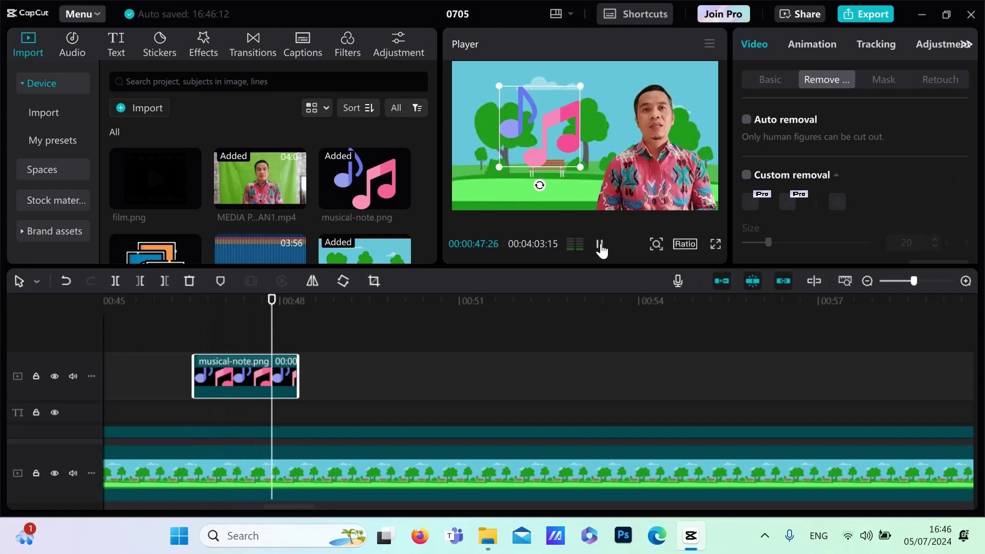
{"action": "left_click", "coordinate": [600, 246]}
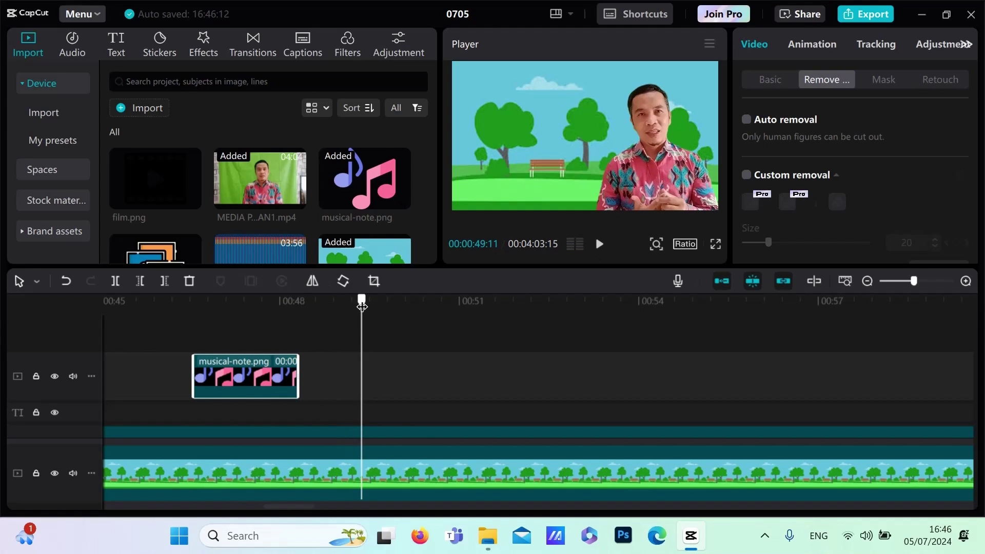
{"action": "left_click_drag", "start_coordinate": [362, 302], "coordinate": [341, 302]}
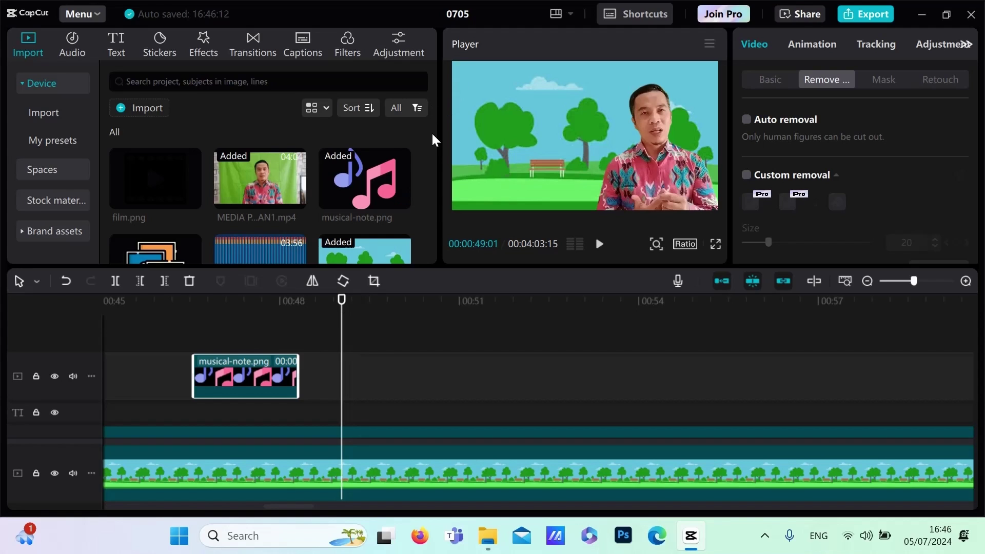
{"action": "left_click_drag", "start_coordinate": [435, 149], "coordinate": [436, 182]}
{"action": "mouse_move", "coordinate": [175, 232]}
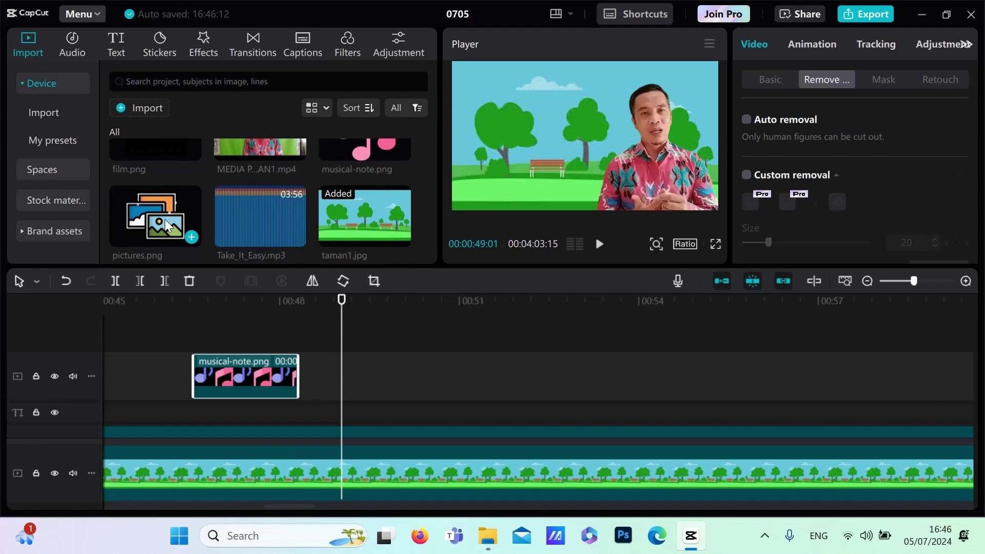
{"action": "left_click_drag", "start_coordinate": [165, 220], "coordinate": [343, 376]}
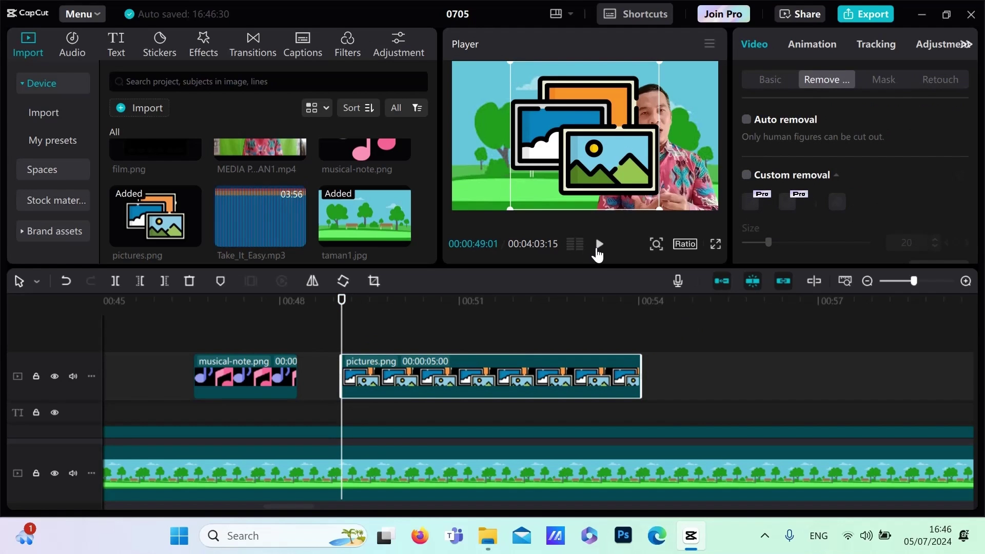
Check the timing by playback, move the pictures.png clip earlier to about 00:00:48:13, and trim its end to 00:00:49:02
{"action": "left_click", "coordinate": [598, 244]}
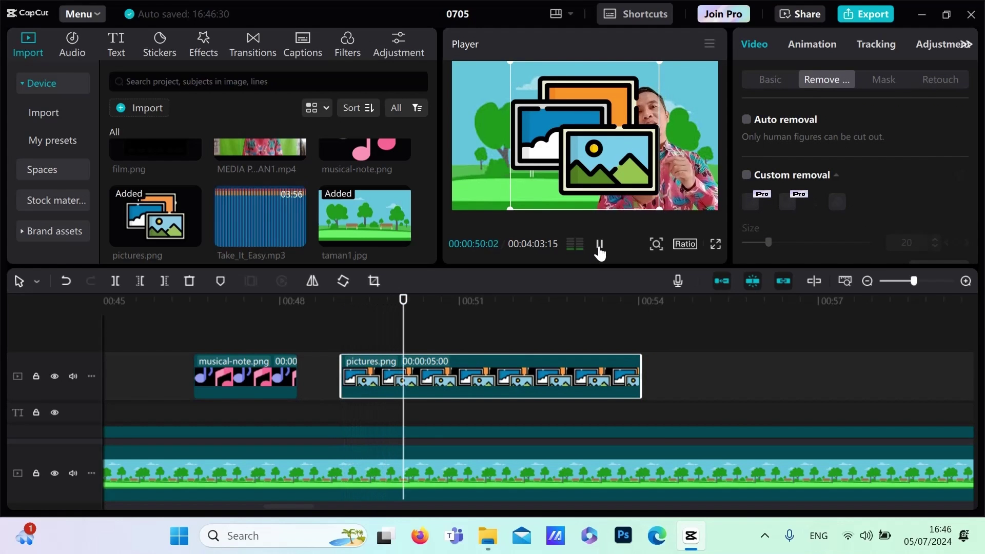
{"action": "left_click", "coordinate": [599, 244]}
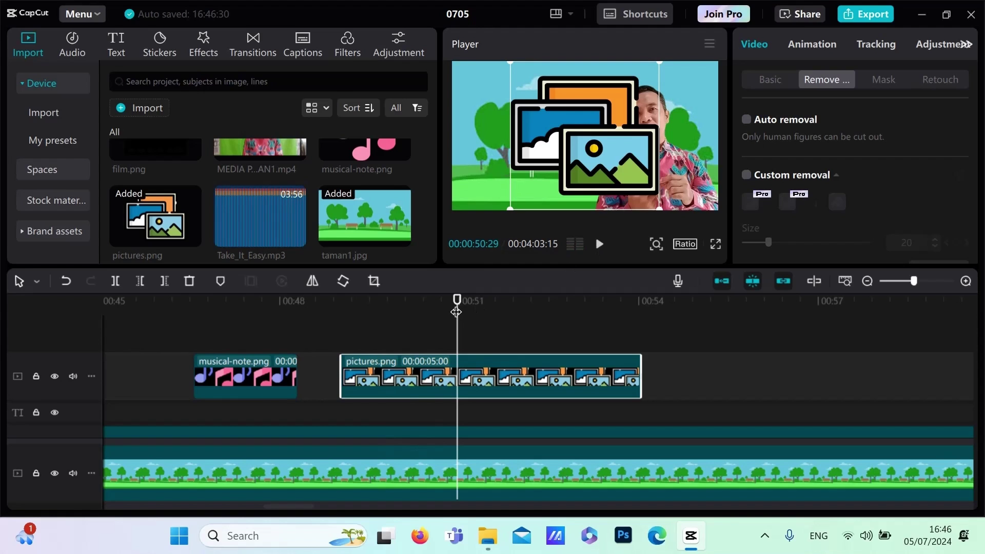
{"action": "left_click_drag", "start_coordinate": [455, 312], "coordinate": [316, 315]}
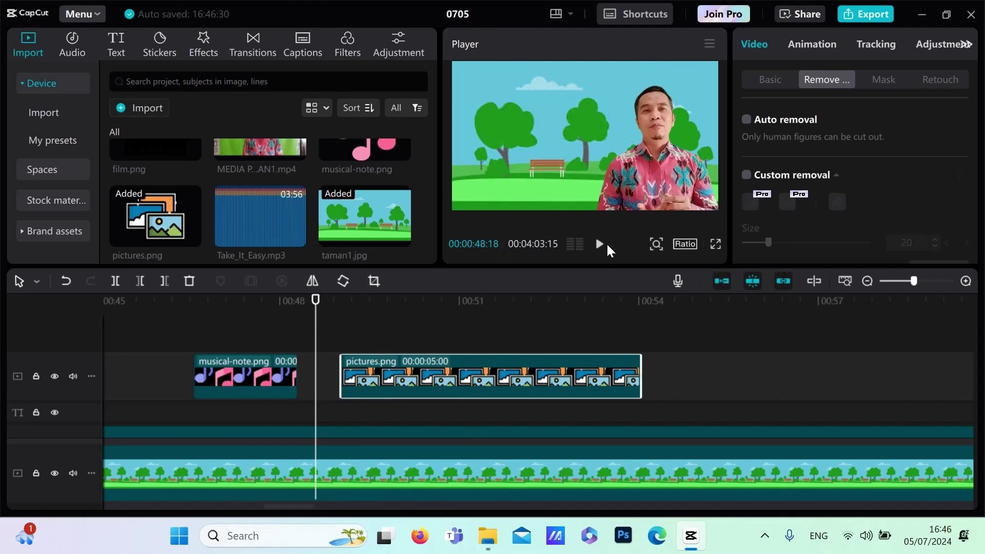
{"action": "left_click", "coordinate": [599, 244]}
{"action": "left_click", "coordinate": [599, 244]}
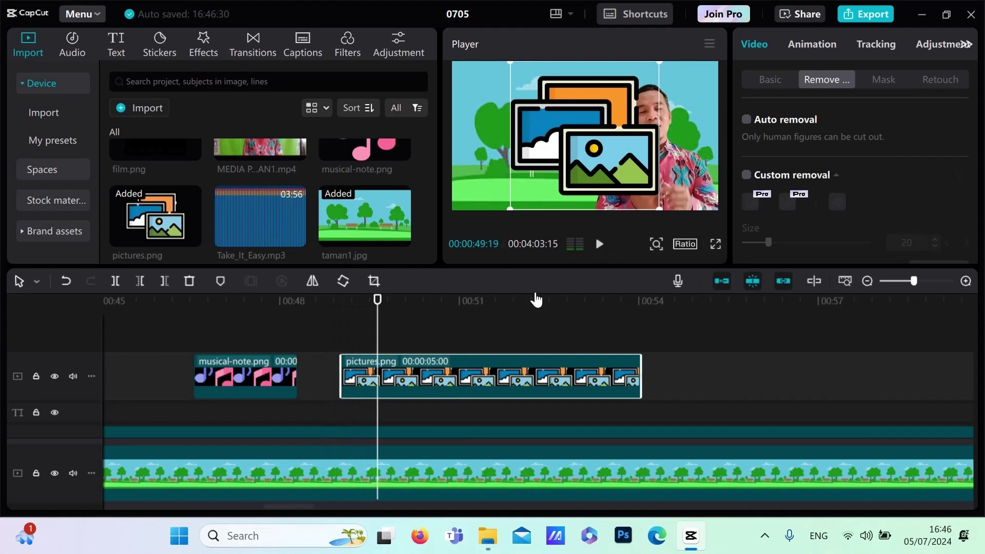
{"action": "left_click_drag", "start_coordinate": [378, 308], "coordinate": [296, 331]}
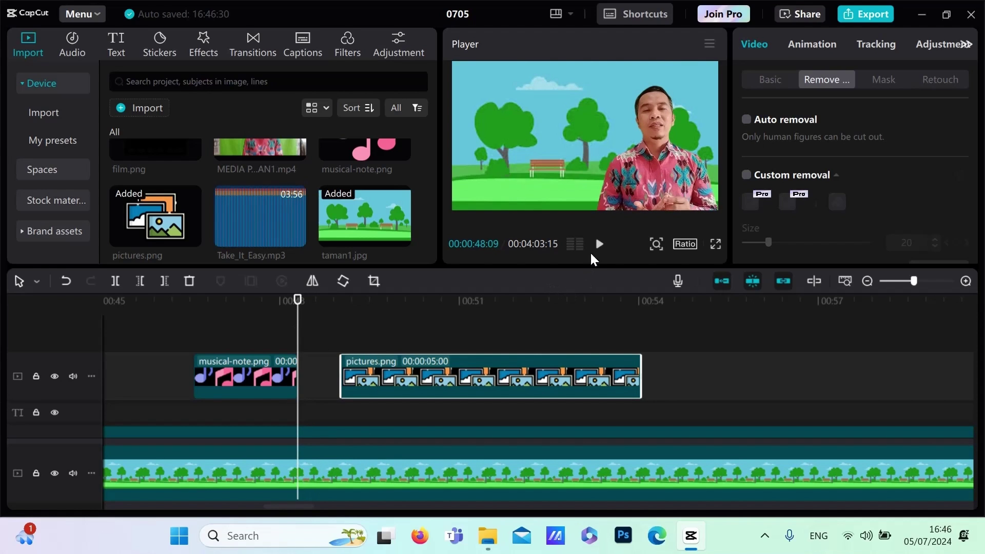
{"action": "left_click", "coordinate": [599, 244]}
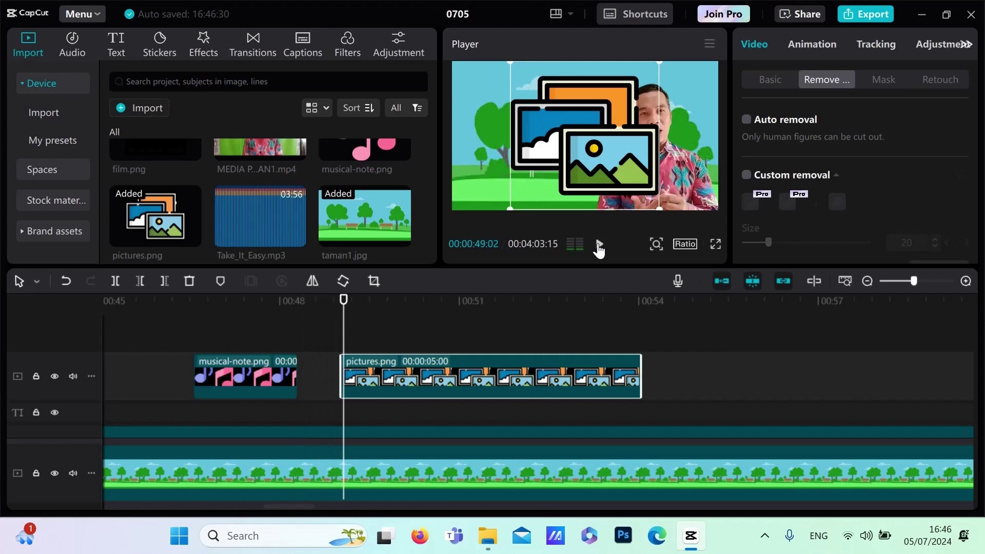
{"action": "left_click", "coordinate": [598, 244]}
{"action": "left_click_drag", "start_coordinate": [456, 371], "coordinate": [422, 374]}
{"action": "left_click_drag", "start_coordinate": [608, 378], "coordinate": [345, 390]}
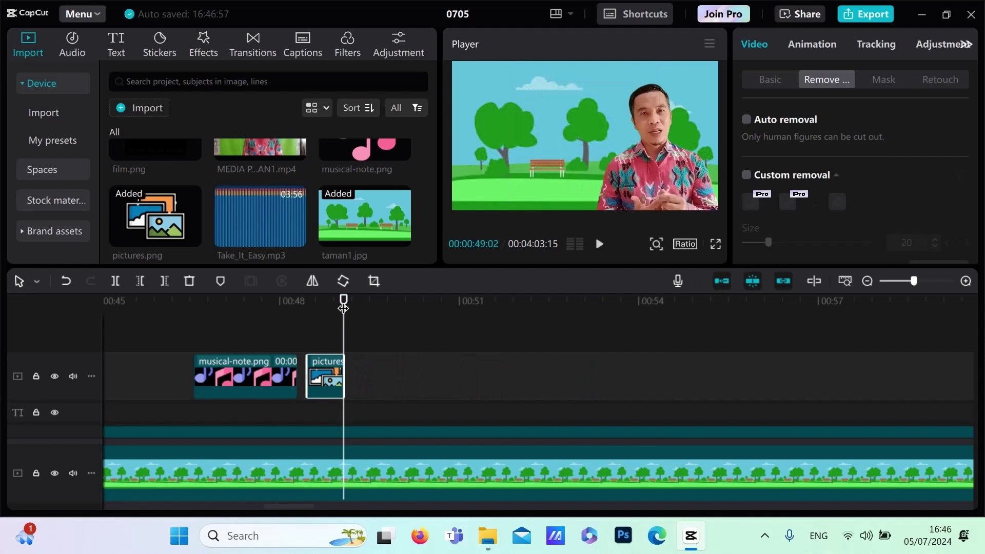
{"action": "left_click_drag", "start_coordinate": [343, 304], "coordinate": [287, 303]}
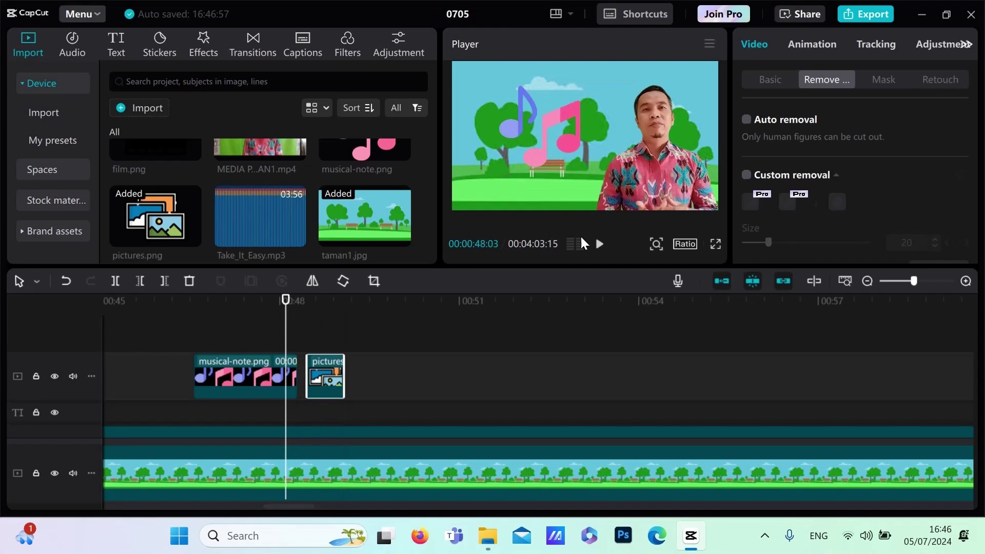
Play on to 00:00:51:23 and place film.png there on the same track as the other media icons
{"action": "left_click", "coordinate": [599, 244]}
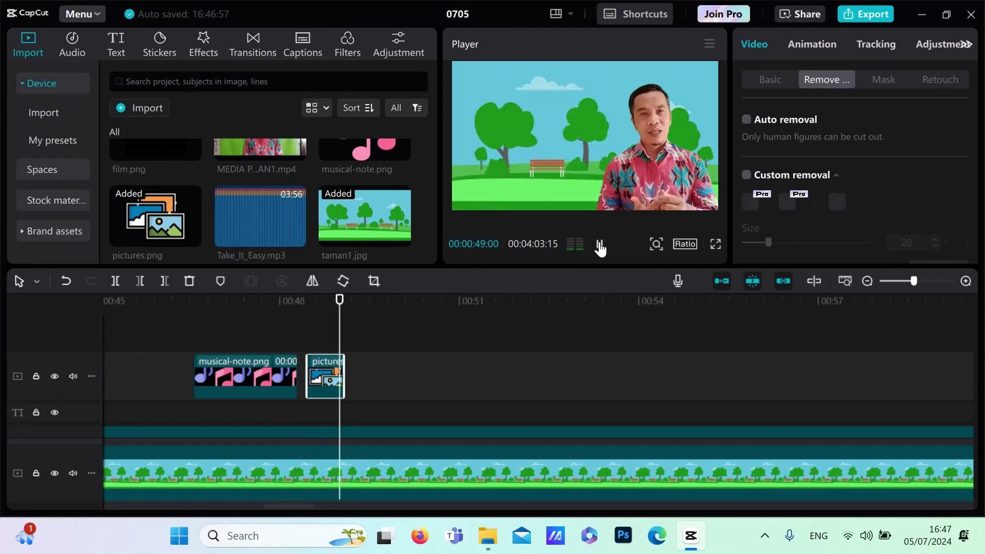
{"action": "left_click", "coordinate": [599, 244]}
{"action": "left_click", "coordinate": [599, 244]}
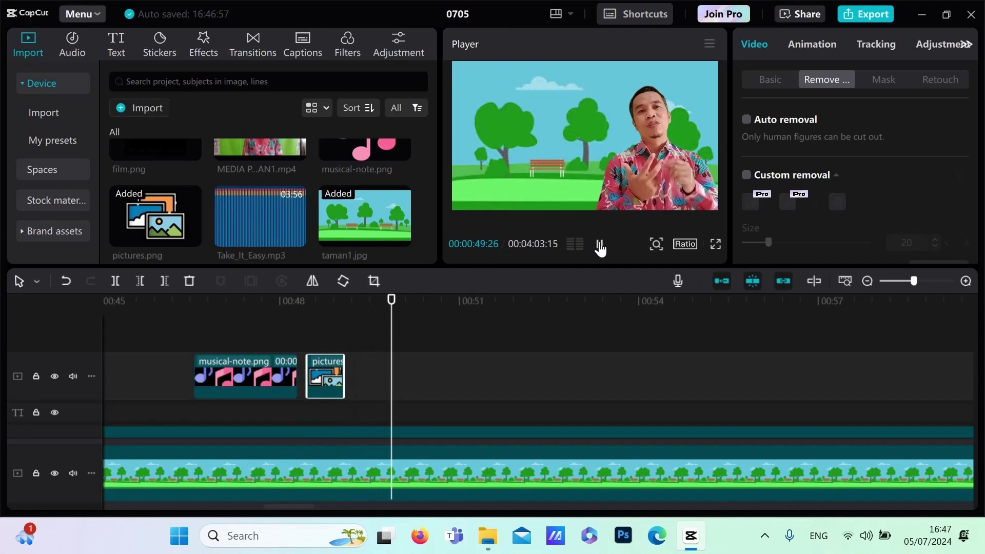
{"action": "left_click", "coordinate": [599, 244]}
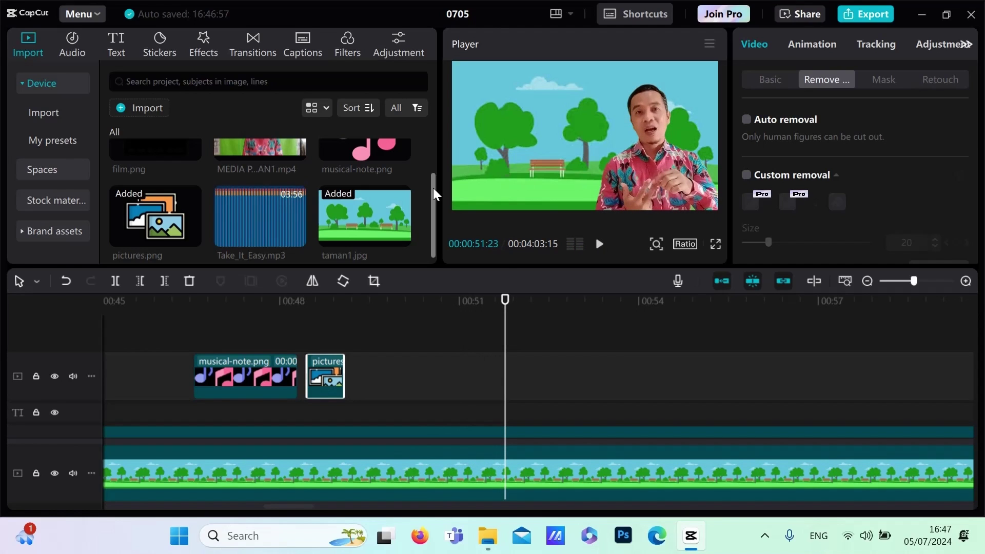
{"action": "left_click_drag", "start_coordinate": [434, 195], "coordinate": [427, 147]}
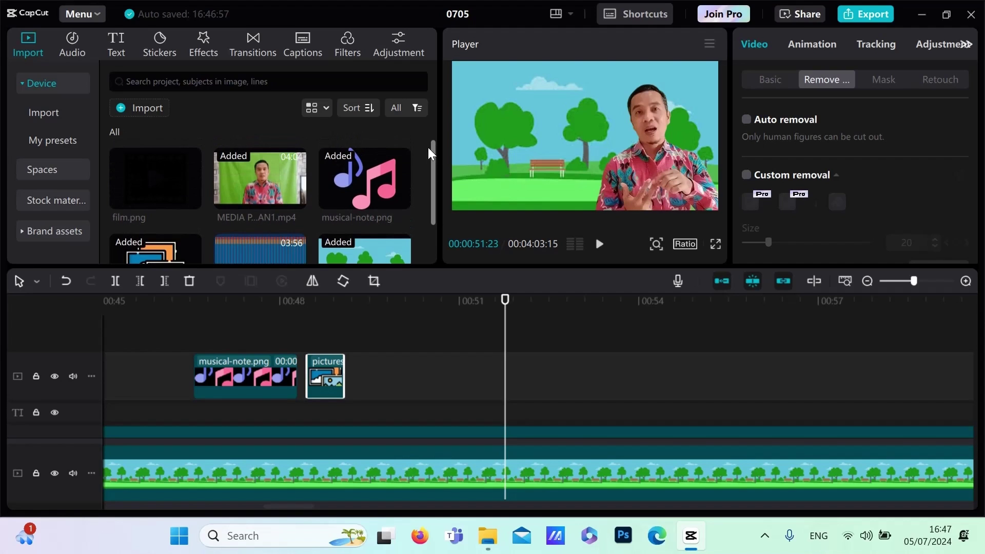
{"action": "left_click_drag", "start_coordinate": [165, 173], "coordinate": [504, 383]}
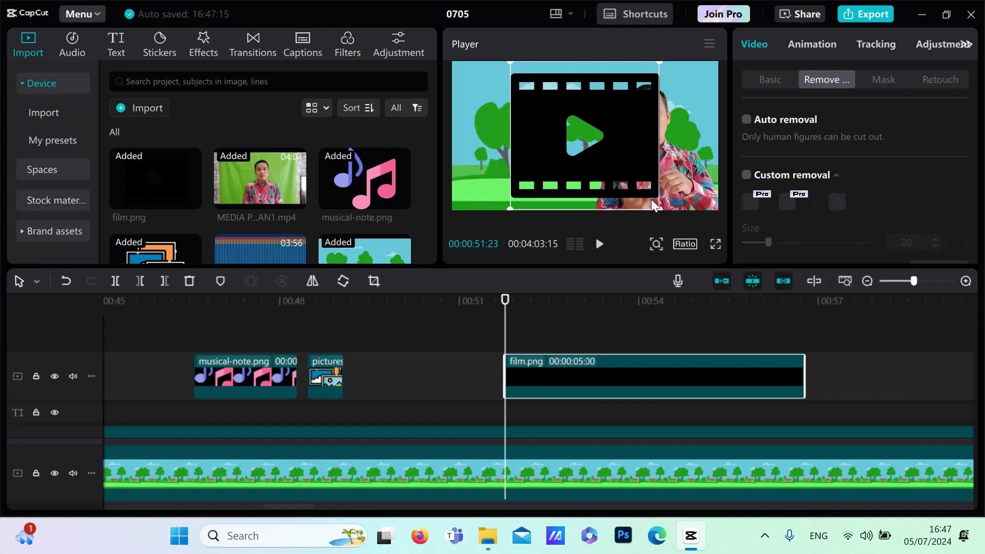
Shrink the film image into the free area beside the presenter and trim its clip to end at 00:00:52:27
{"action": "left_click_drag", "start_coordinate": [659, 206], "coordinate": [626, 177]}
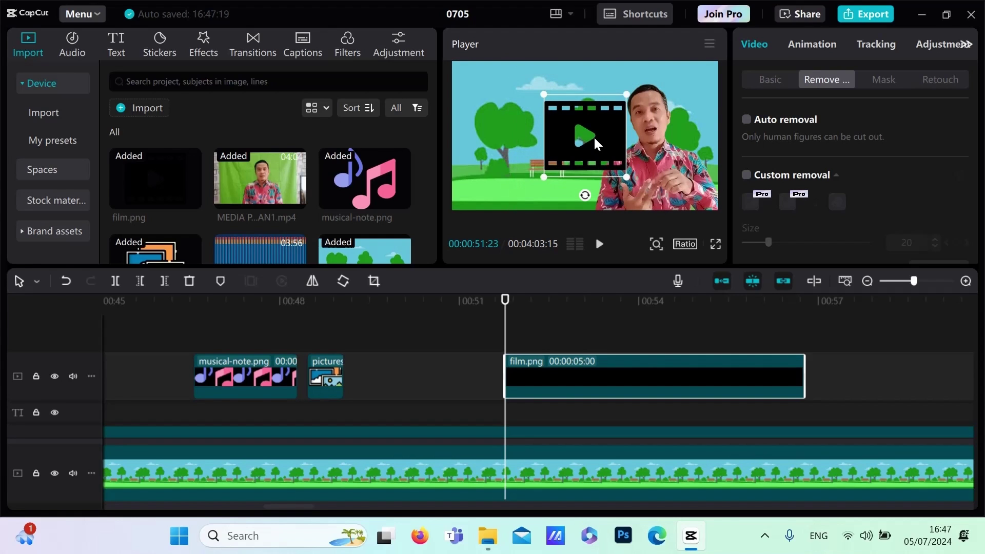
{"action": "left_click_drag", "start_coordinate": [593, 137], "coordinate": [545, 127]}
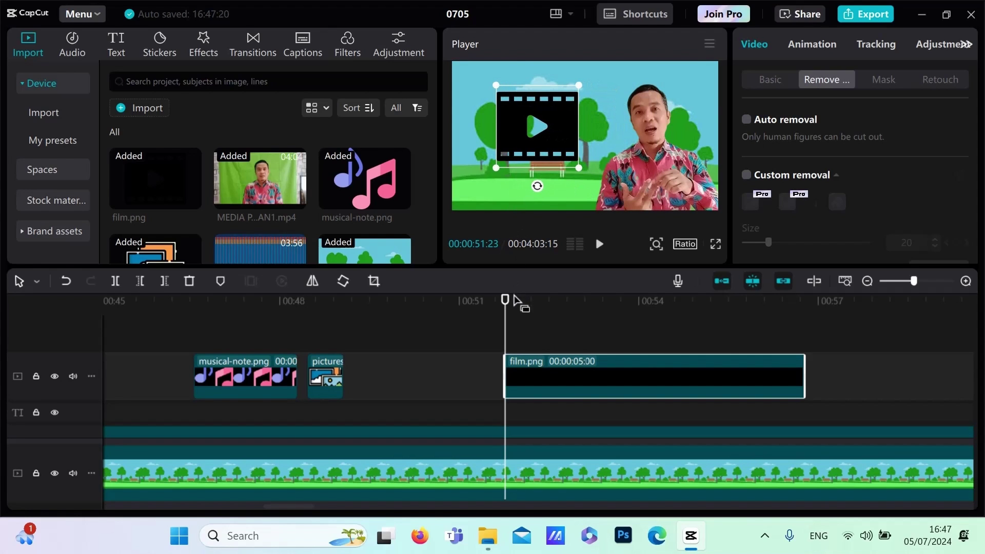
{"action": "left_click", "coordinate": [599, 244]}
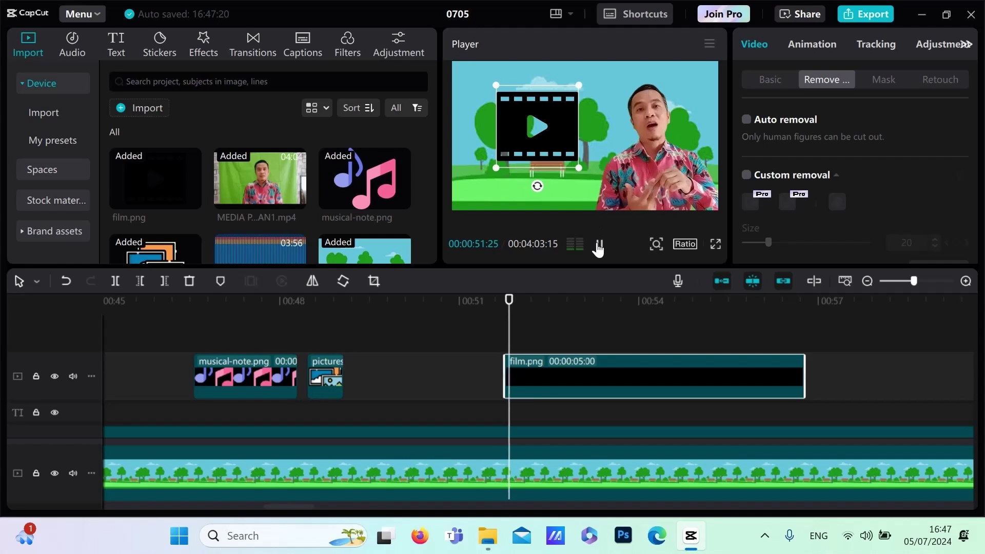
{"action": "left_click", "coordinate": [599, 244]}
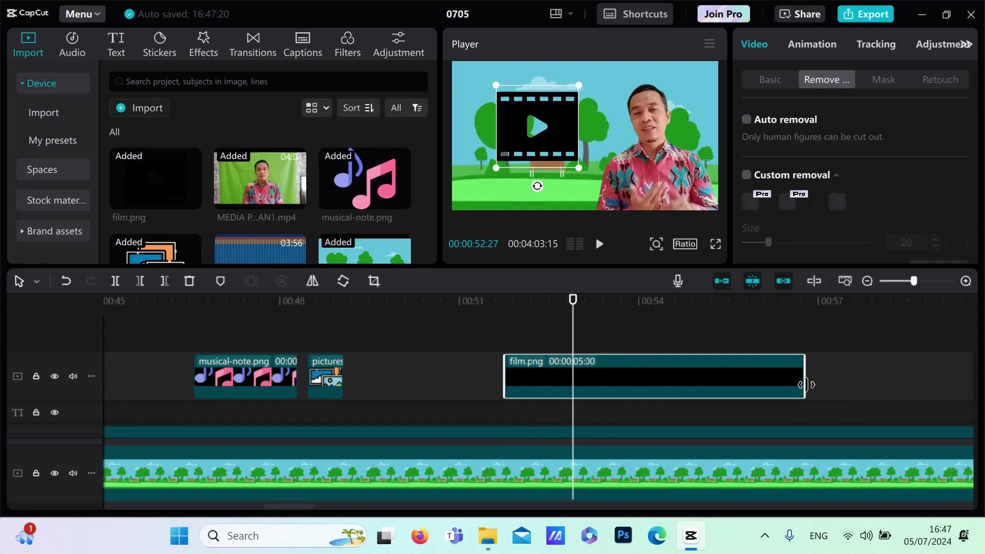
{"action": "left_click_drag", "start_coordinate": [803, 380], "coordinate": [573, 388]}
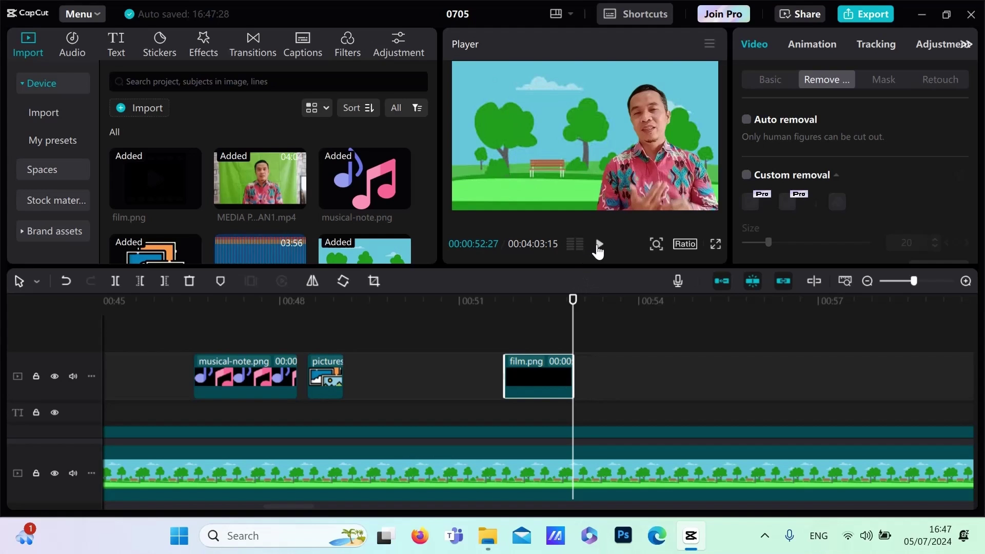
Review the speech after the film.png clip to find the next image cue, stopping at 00:00:55:10
{"action": "left_click", "coordinate": [598, 245]}
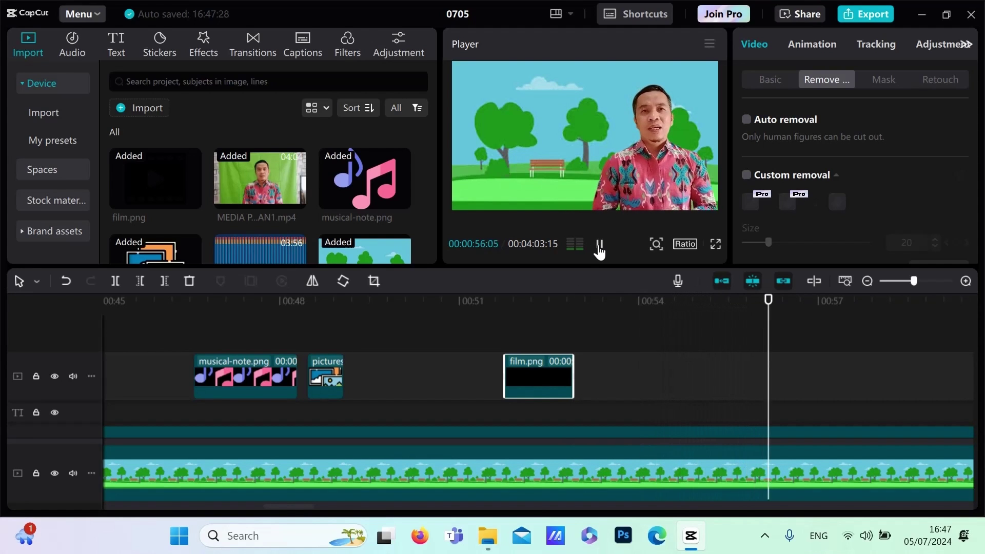
{"action": "left_click", "coordinate": [598, 246]}
{"action": "left_click_drag", "start_coordinate": [771, 308], "coordinate": [676, 324]}
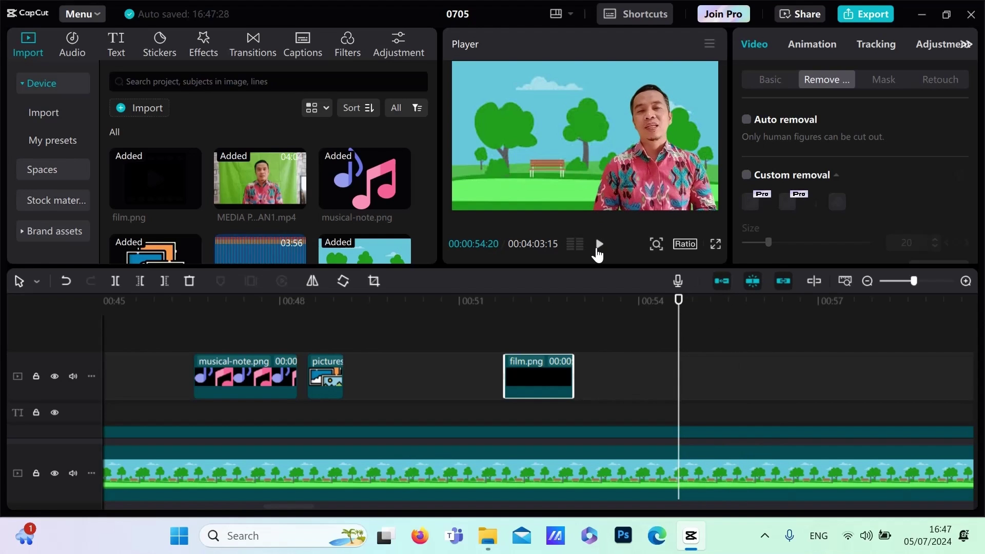
{"action": "left_click", "coordinate": [598, 244]}
{"action": "left_click", "coordinate": [598, 245]}
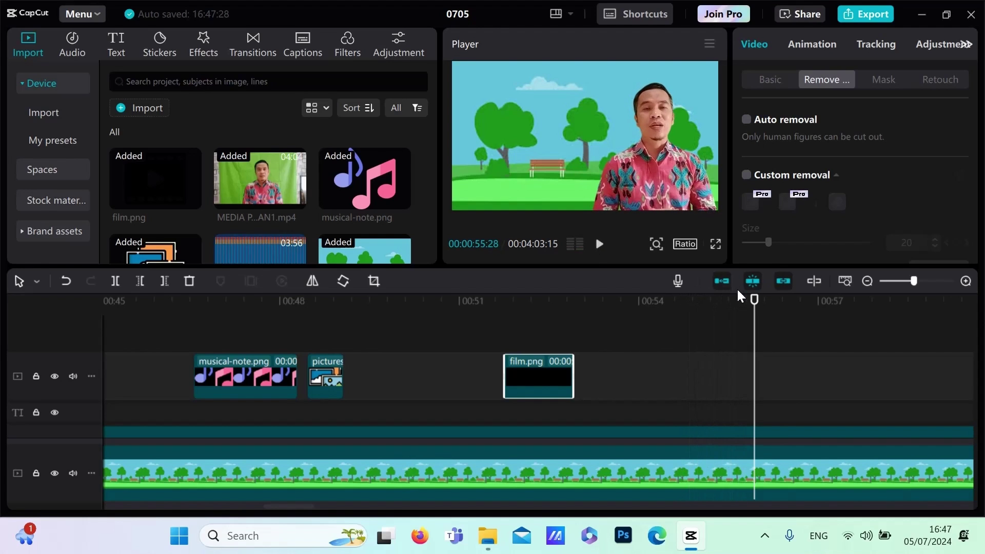
{"action": "left_click_drag", "start_coordinate": [753, 301], "coordinate": [626, 330]}
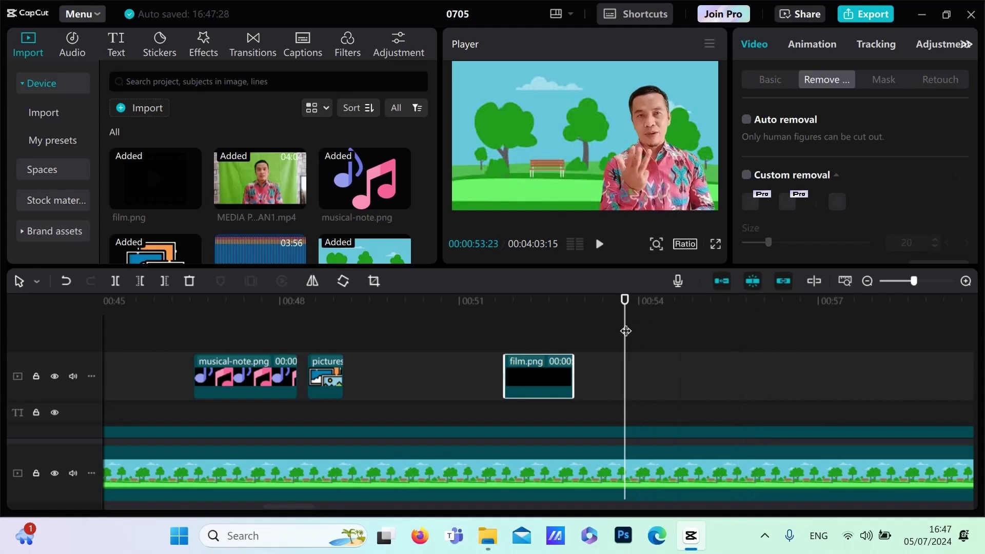
{"action": "left_click", "coordinate": [599, 245]}
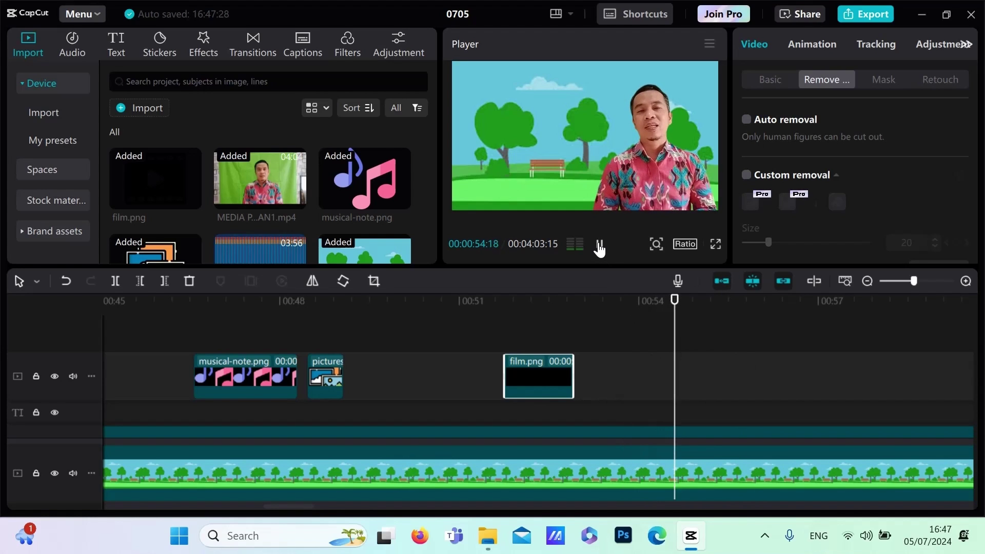
{"action": "left_click", "coordinate": [599, 249]}
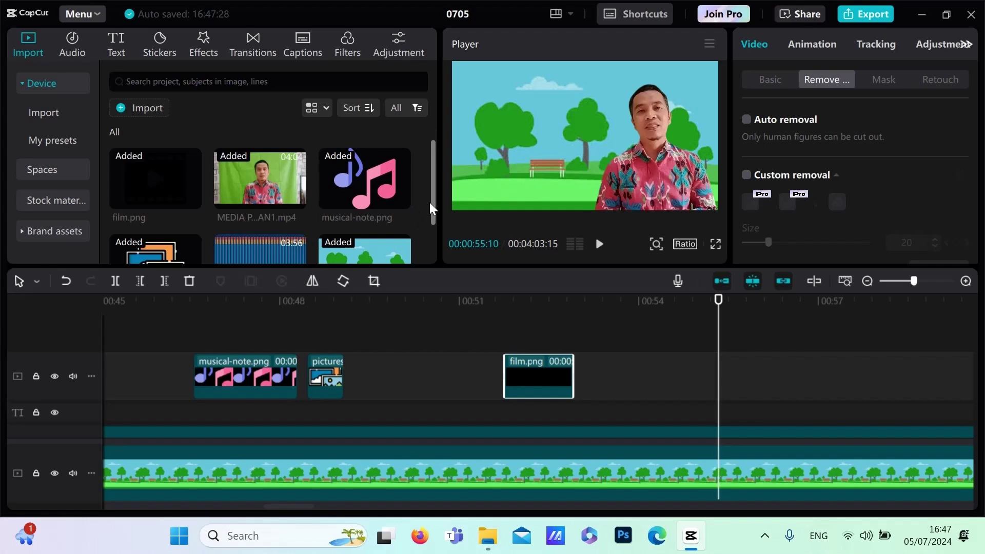
Import the photo tumbuhan sekitar sekolah and place it at 00:00:55:10 on the media icon track
{"action": "left_click_drag", "start_coordinate": [429, 202], "coordinate": [428, 141]}
{"action": "left_click_drag", "start_coordinate": [434, 204], "coordinate": [433, 245]}
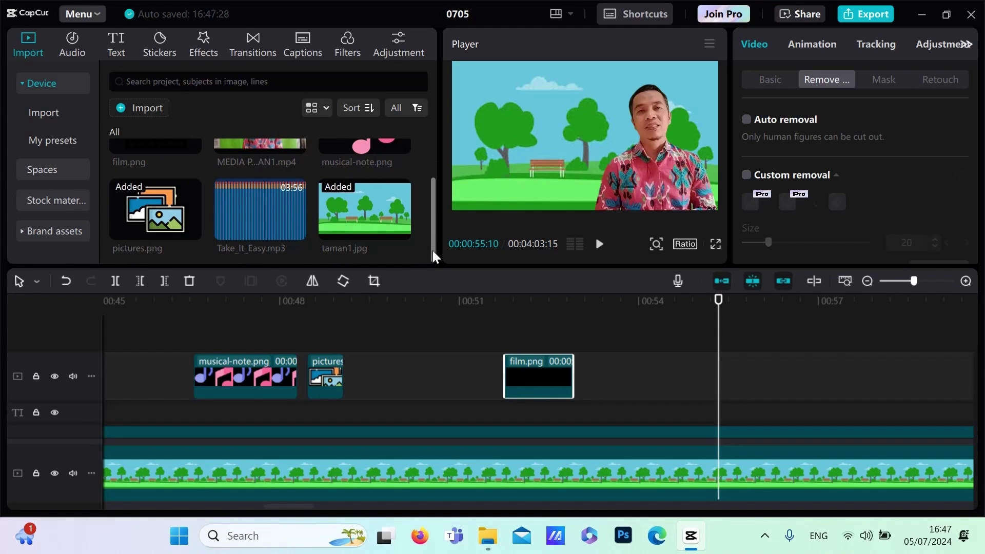
{"action": "left_click", "coordinate": [119, 109]}
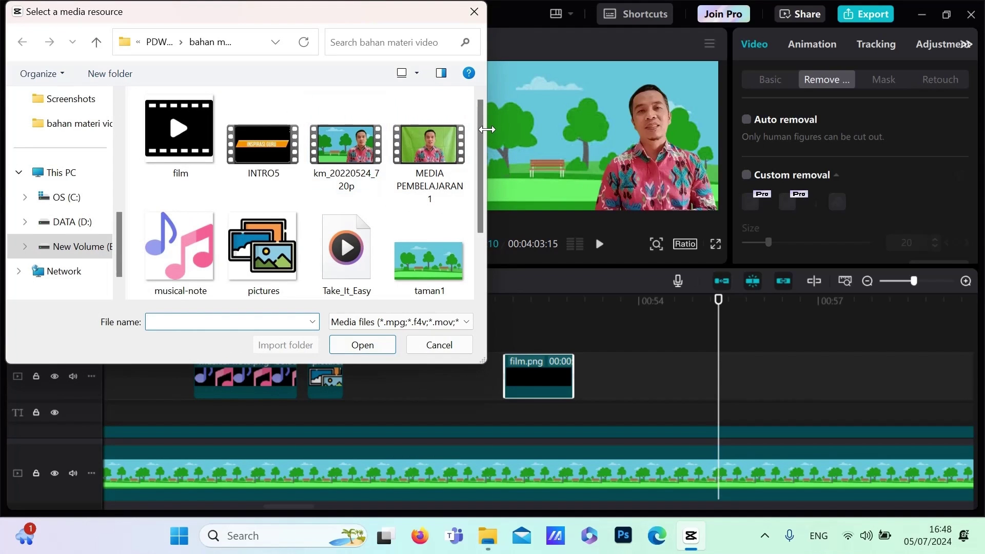
{"action": "left_click_drag", "start_coordinate": [482, 137], "coordinate": [486, 195]}
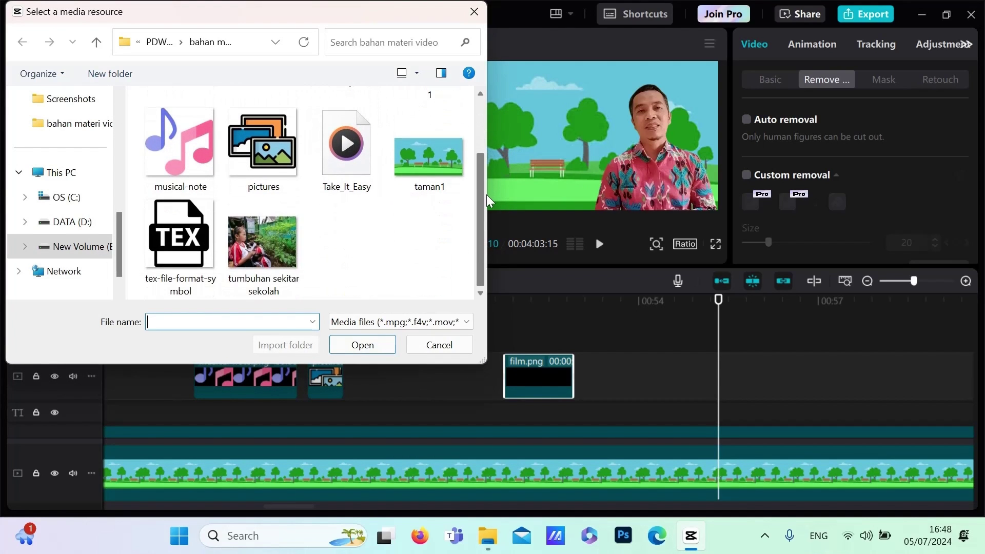
{"action": "left_click", "coordinate": [269, 250]}
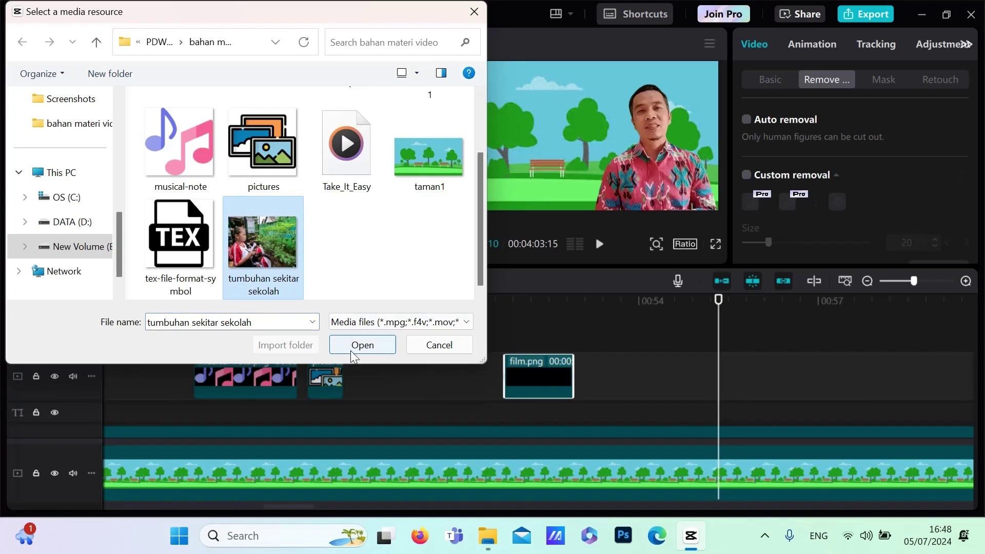
{"action": "left_click", "coordinate": [373, 342]}
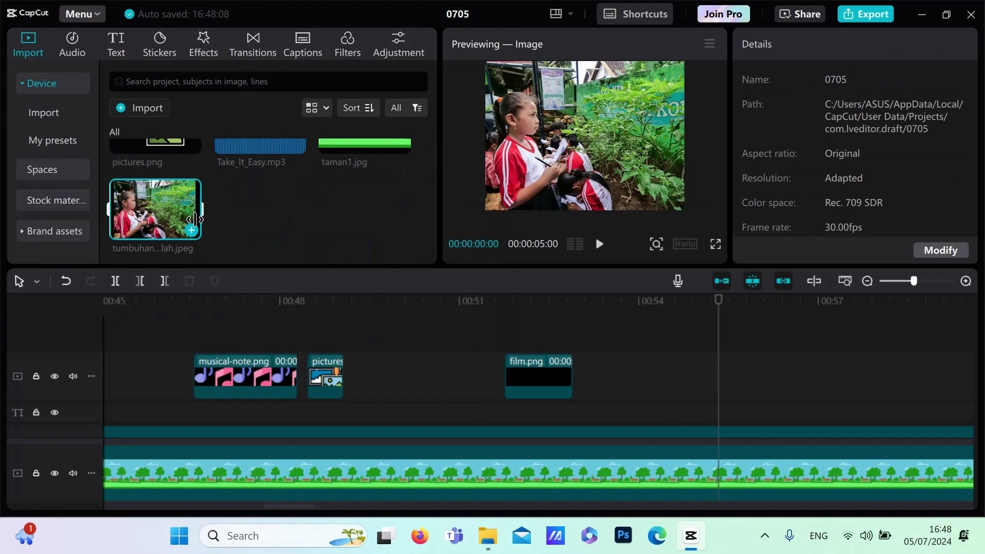
{"action": "left_click_drag", "start_coordinate": [182, 206], "coordinate": [722, 371]}
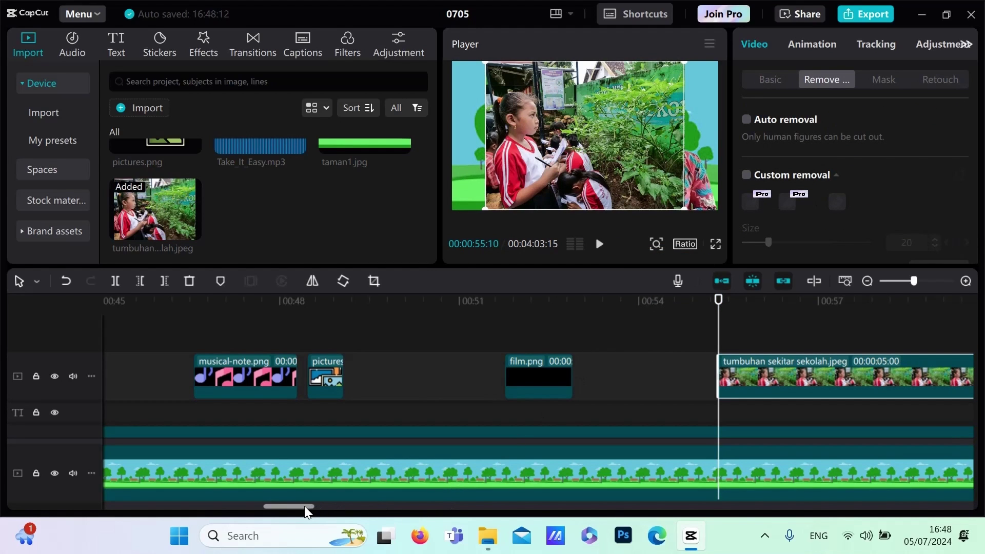
Trim the end of the tumbuhan sekitar sekolah clip to about 00:00:56:11, checking the timing by playback
{"action": "left_click_drag", "start_coordinate": [304, 505], "coordinate": [319, 508]}
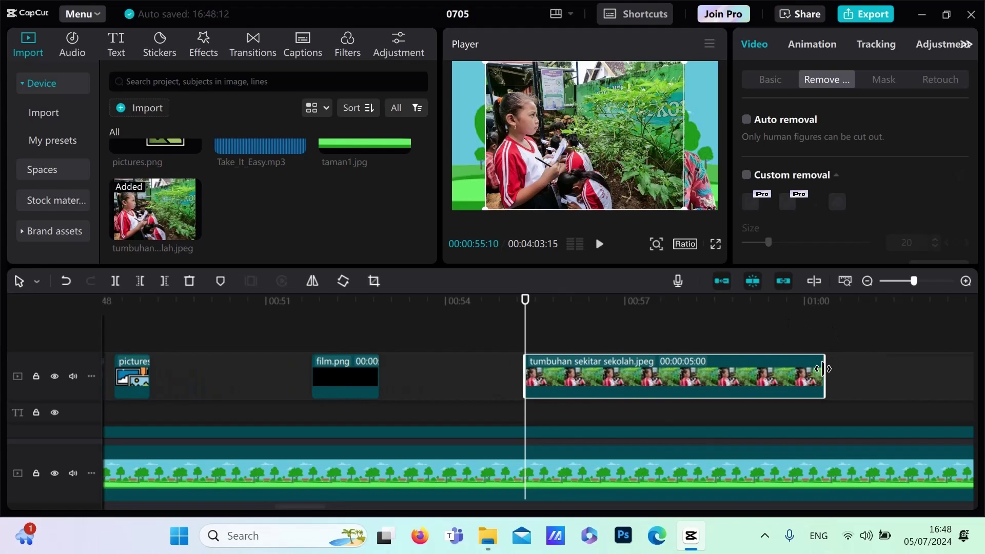
{"action": "left_click_drag", "start_coordinate": [822, 368], "coordinate": [596, 373]}
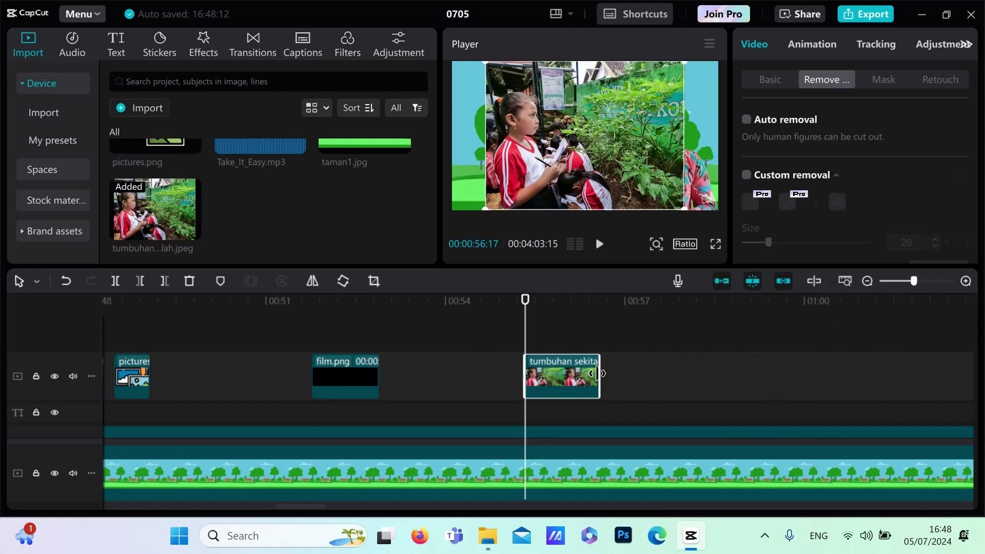
{"action": "left_click_drag", "start_coordinate": [524, 307], "coordinate": [505, 310]}
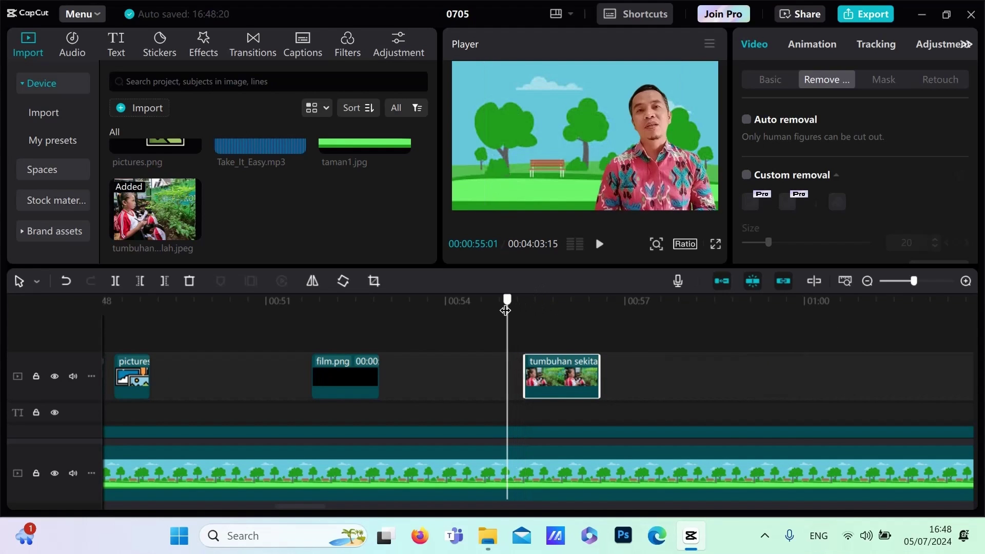
{"action": "left_click", "coordinate": [600, 245]}
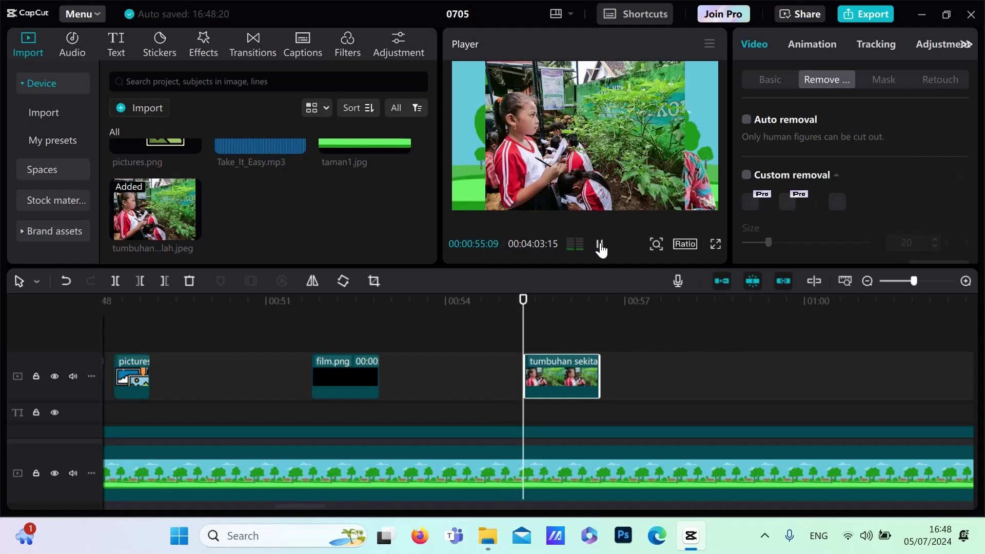
{"action": "left_click", "coordinate": [596, 353]}
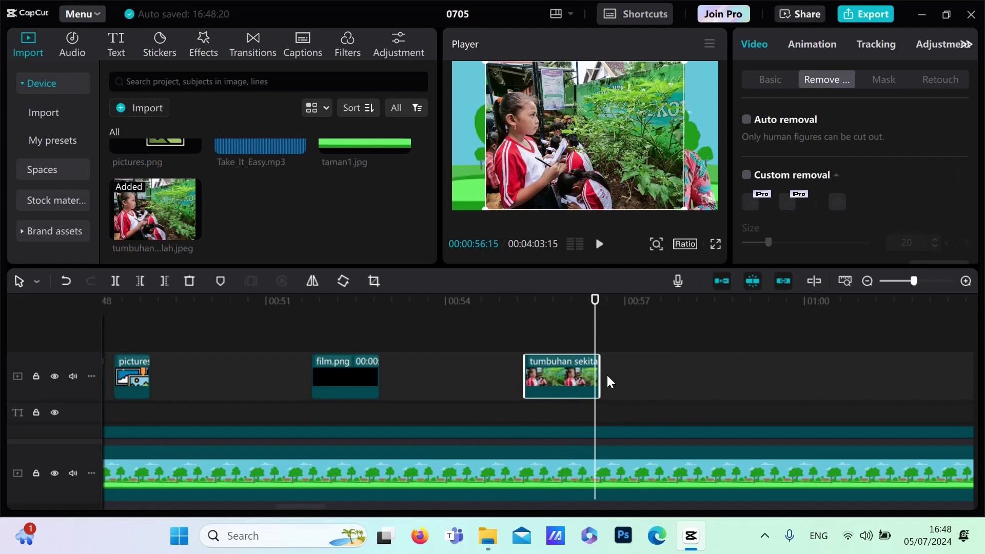
{"action": "left_click_drag", "start_coordinate": [600, 378], "coordinate": [584, 386]}
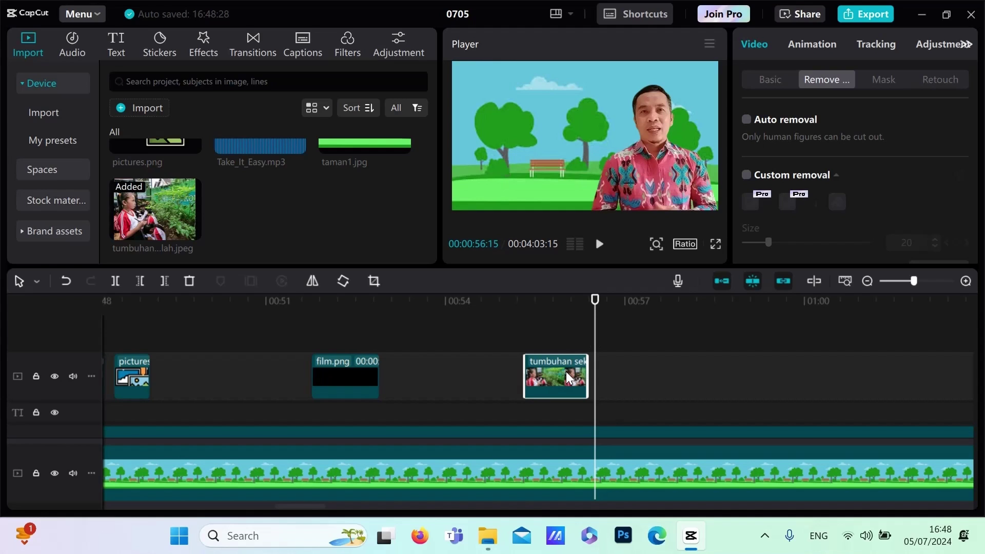
Shrink the tumbuhan sekitar sekolah photo and move it into the free area beside the presenter
{"action": "left_click", "coordinate": [560, 307]}
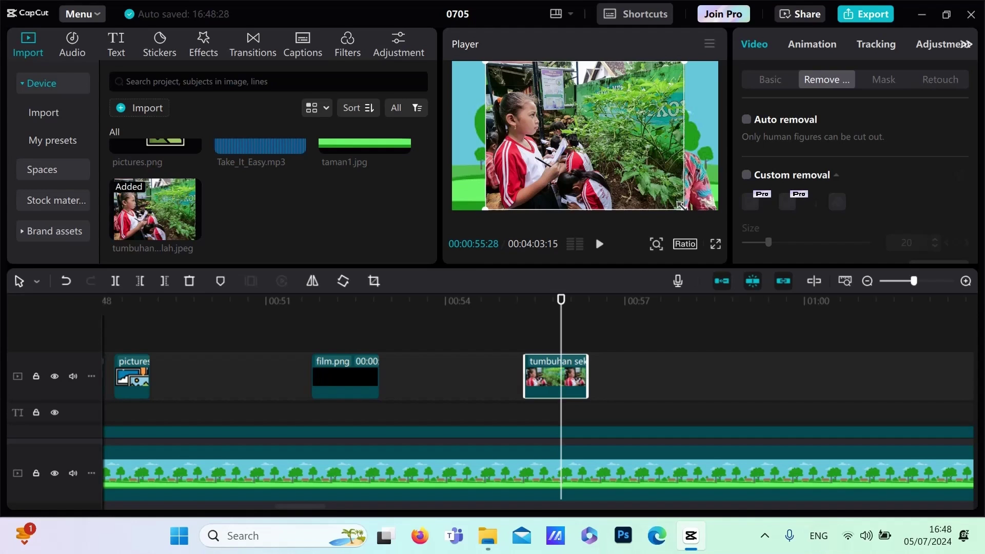
{"action": "left_click_drag", "start_coordinate": [681, 205], "coordinate": [624, 155]}
{"action": "left_click_drag", "start_coordinate": [585, 125], "coordinate": [548, 120]}
{"action": "left_click_drag", "start_coordinate": [601, 170], "coordinate": [588, 168]}
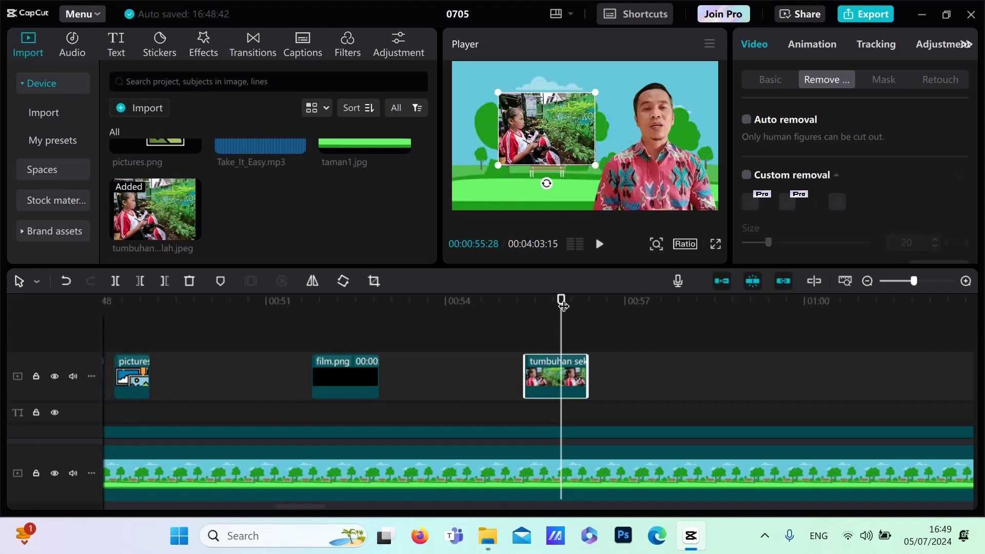
Split the presenter clip at 00:00:56:14, just after the tumbuhan sekitar sekolah photo ends
{"action": "left_click_drag", "start_coordinate": [563, 306], "coordinate": [591, 311]}
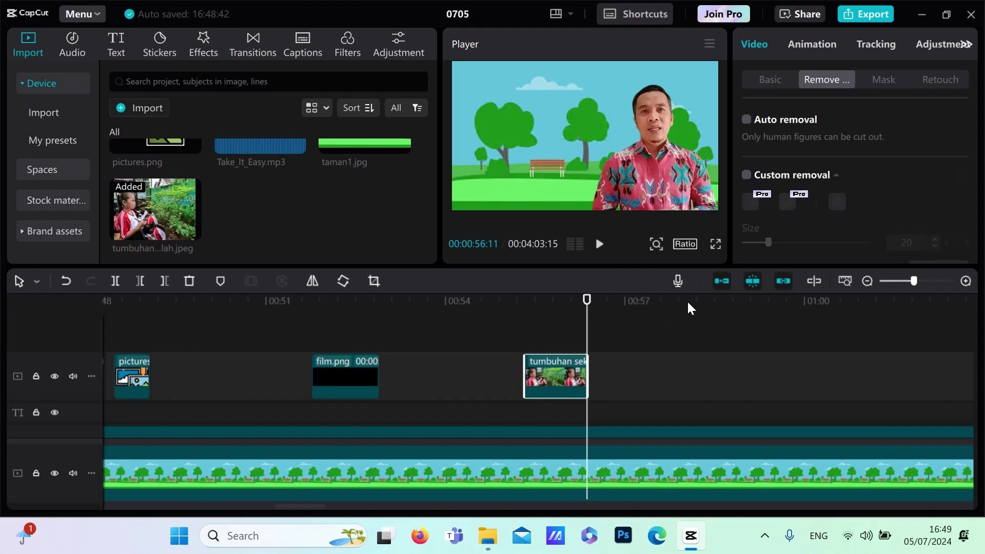
{"action": "scroll", "coordinate": [974, 389], "scroll_direction": "down", "scroll_amount": 2}
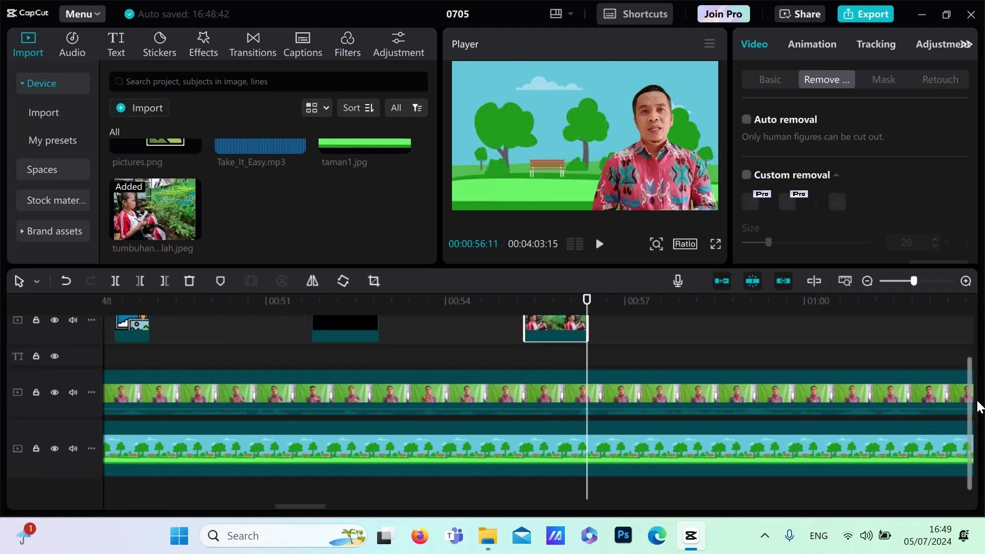
{"action": "scroll", "coordinate": [977, 406], "scroll_direction": "down", "scroll_amount": 1}
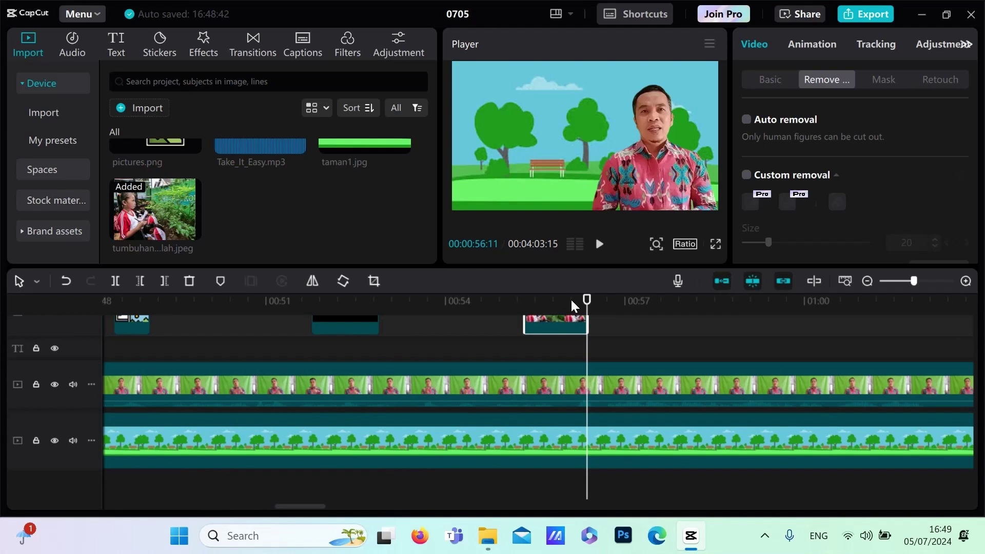
{"action": "left_click_drag", "start_coordinate": [588, 304], "coordinate": [594, 304]}
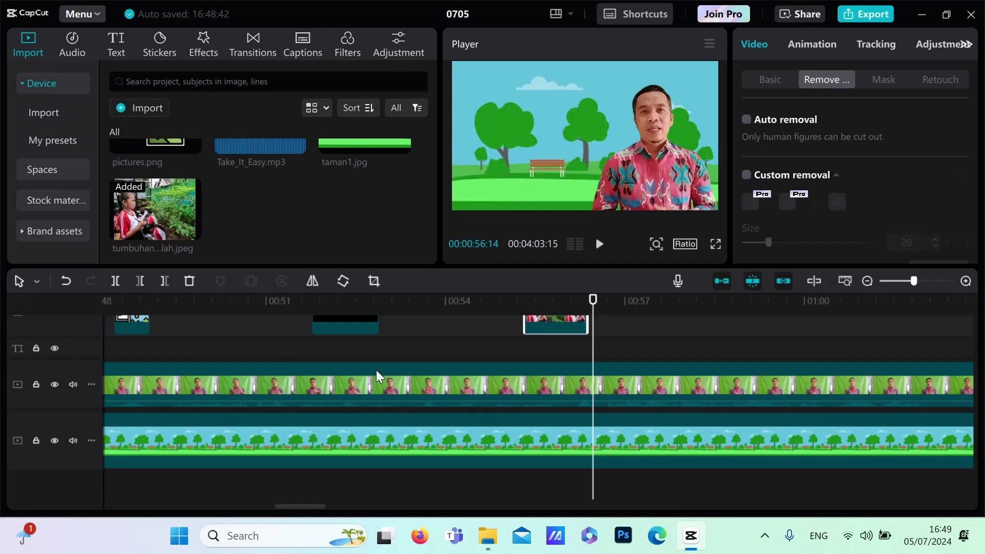
{"action": "left_click", "coordinate": [503, 382]}
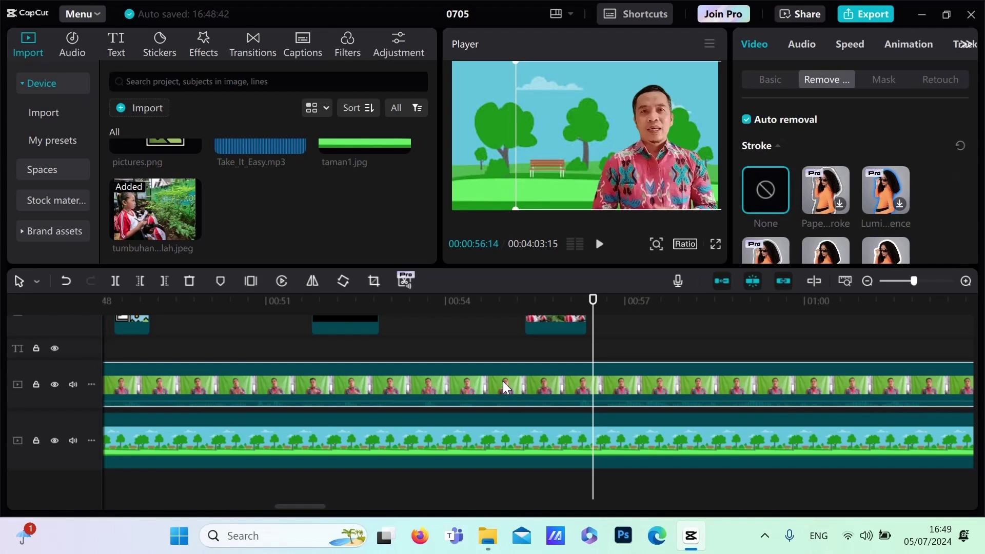
{"action": "left_click", "coordinate": [114, 280]}
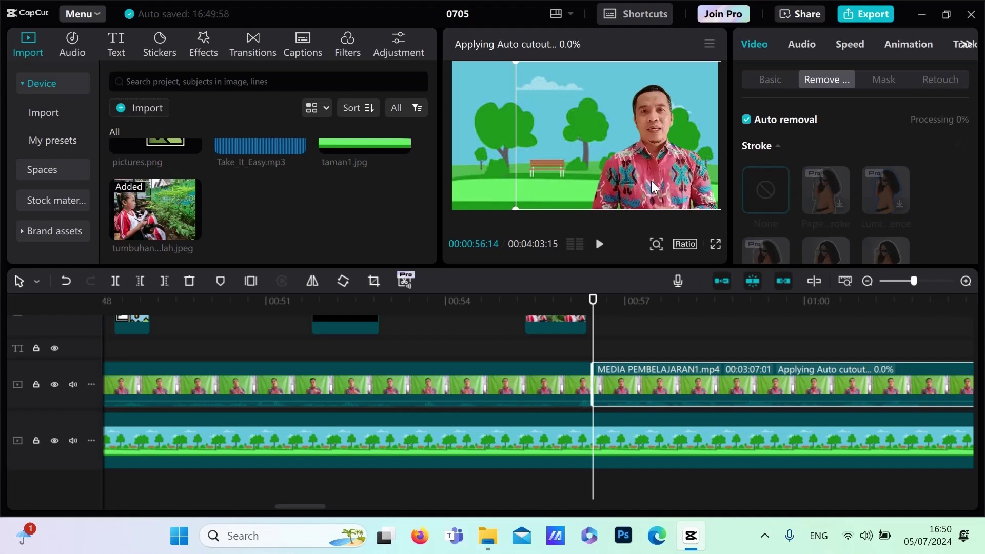
Try placing the presenter at the left side of the frame after the 00:00:56:14 cut, and play across the cut
{"action": "left_click_drag", "start_coordinate": [651, 184], "coordinate": [515, 185]}
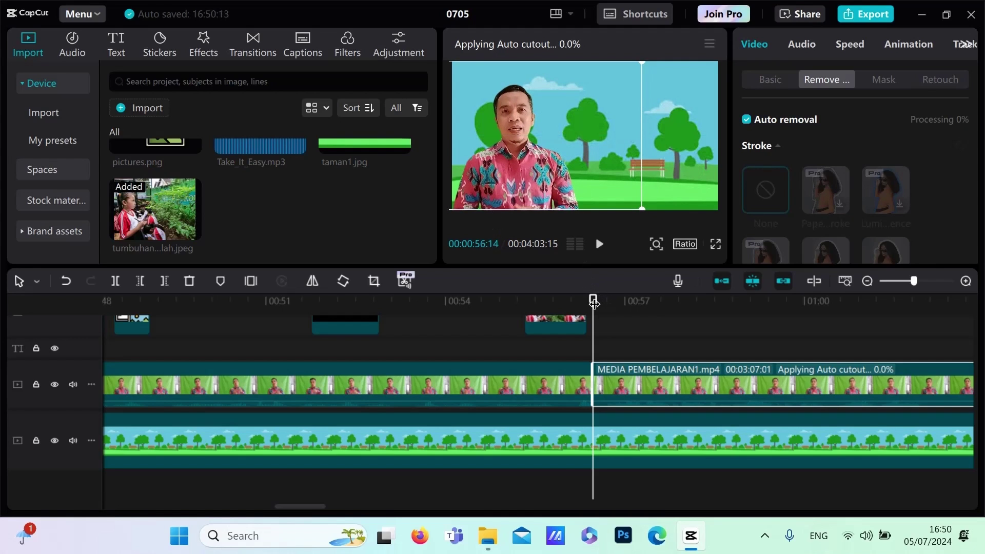
{"action": "left_click_drag", "start_coordinate": [593, 298], "coordinate": [519, 304]}
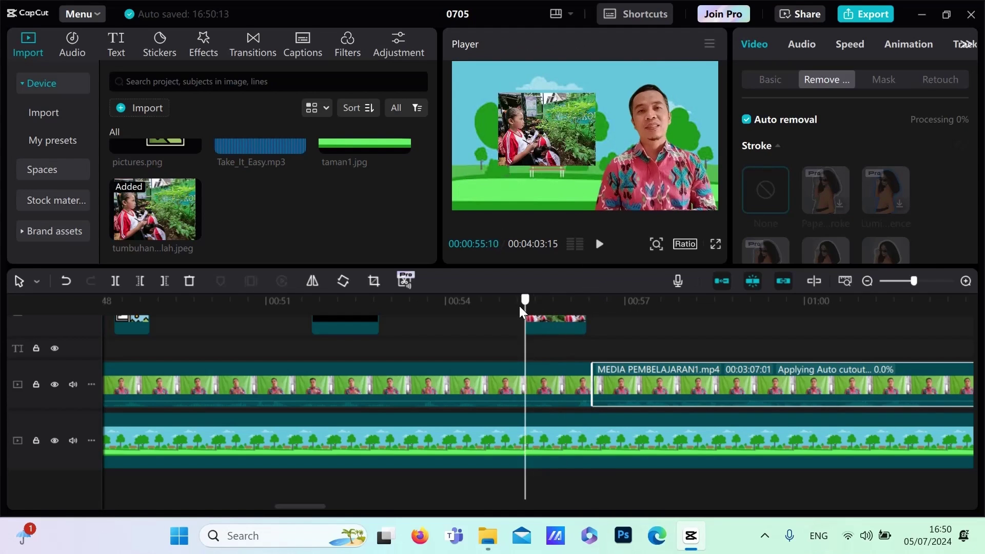
{"action": "left_click", "coordinate": [599, 244]}
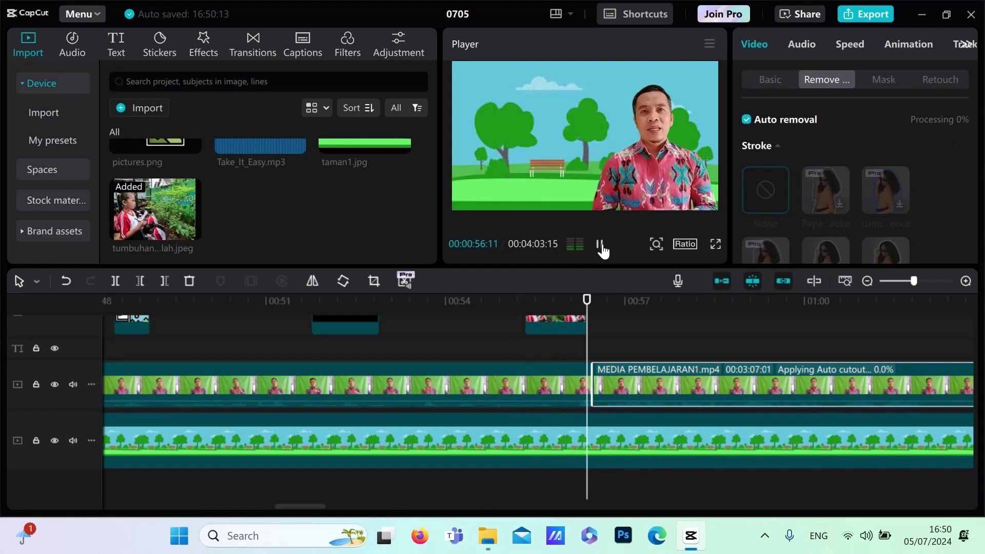
{"action": "left_click", "coordinate": [600, 244]}
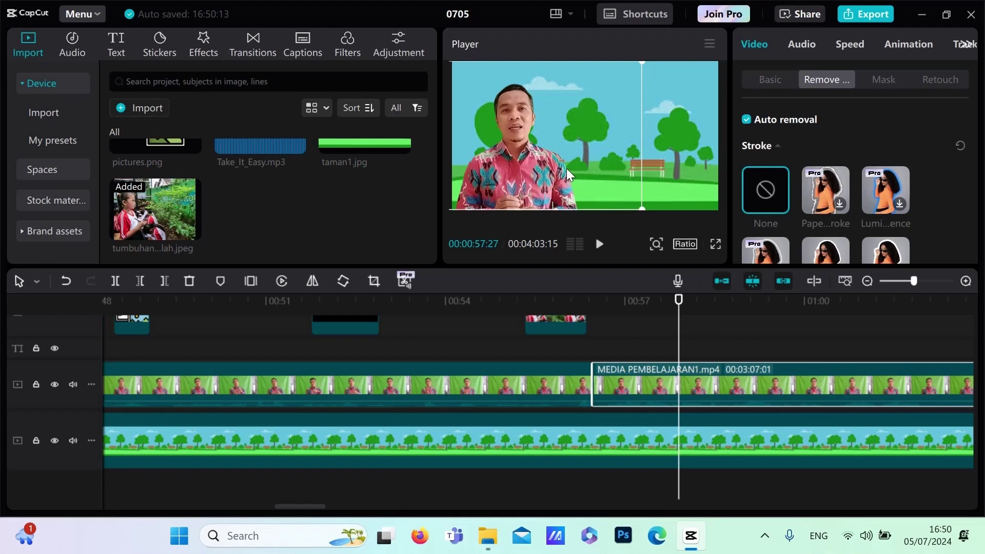
Place the presenter in the centre of the frame after the 00:00:56:14 cut and check the change by playback
{"action": "left_click_drag", "start_coordinate": [555, 170], "coordinate": [632, 167]}
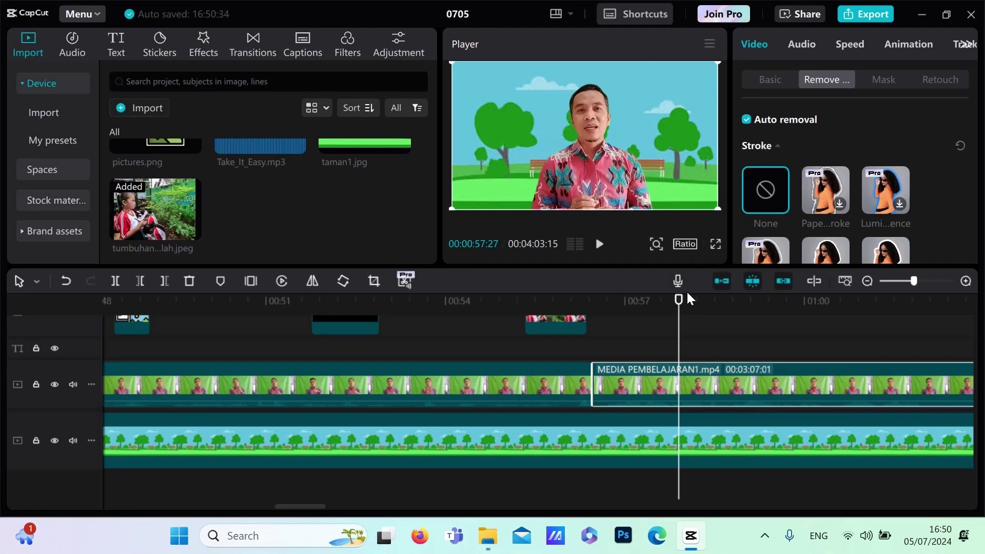
{"action": "left_click_drag", "start_coordinate": [682, 310], "coordinate": [557, 304]}
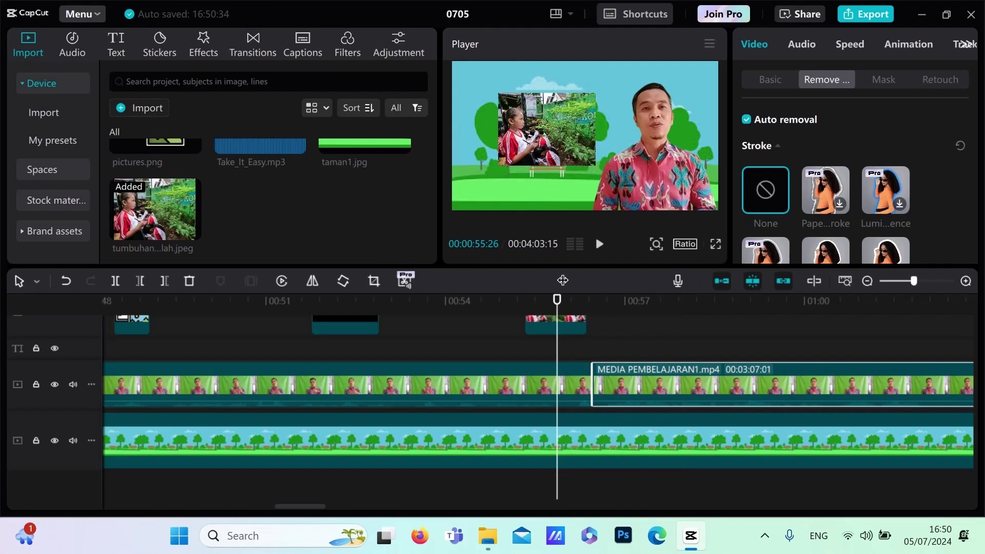
{"action": "left_click", "coordinate": [600, 242]}
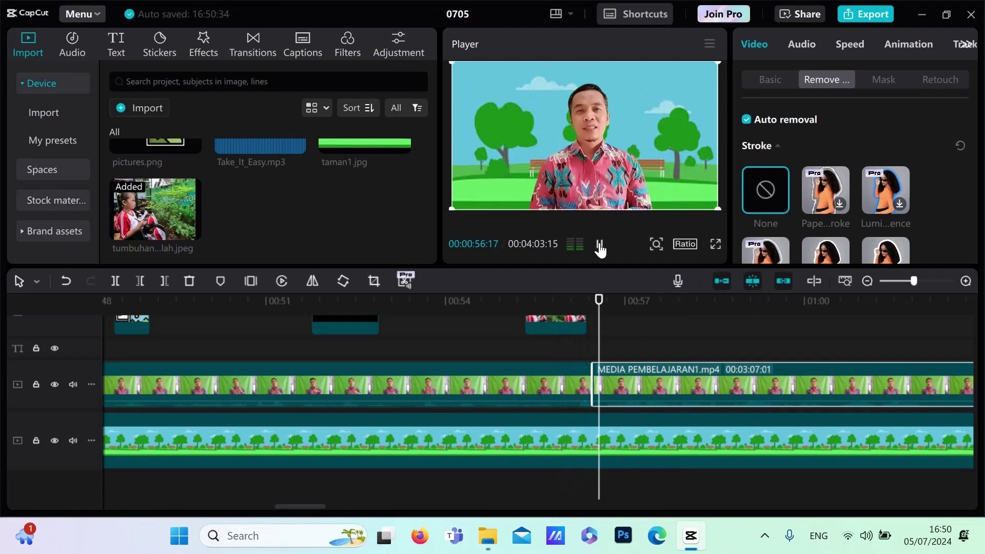
{"action": "left_click", "coordinate": [600, 245]}
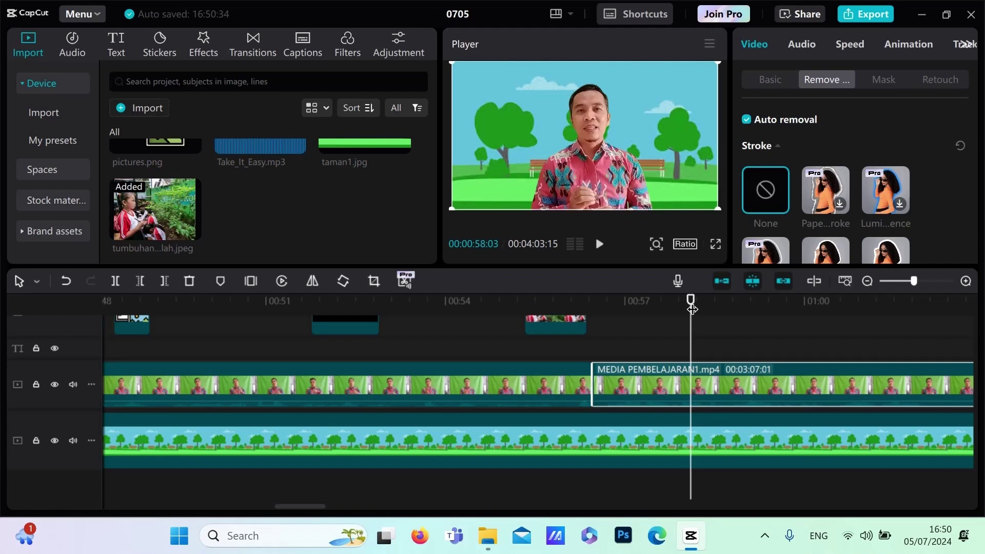
Keep only the closing 00:00:04:27 of the presenter video, join it to the 00:00:56:14 cut, and check the join by playback
{"action": "left_click_drag", "start_coordinate": [692, 309], "coordinate": [839, 308]}
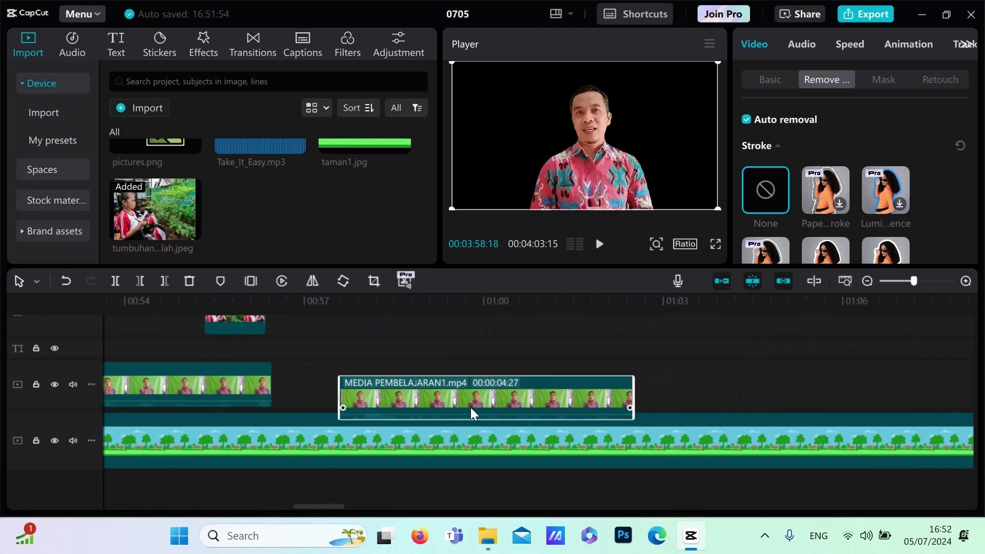
{"action": "left_click_drag", "start_coordinate": [469, 407], "coordinate": [414, 398]}
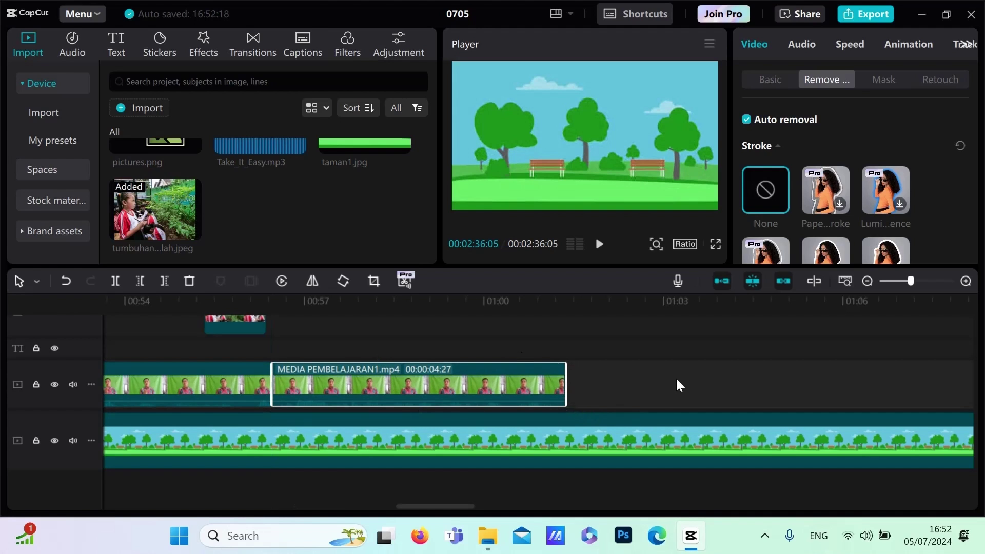
{"action": "left_click", "coordinate": [318, 356]}
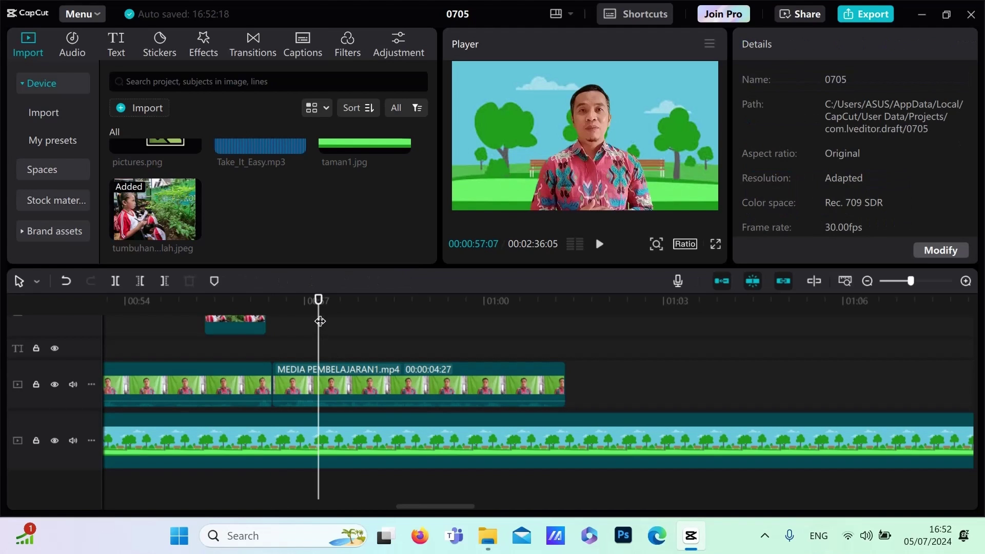
{"action": "left_click_drag", "start_coordinate": [260, 336], "coordinate": [175, 348]}
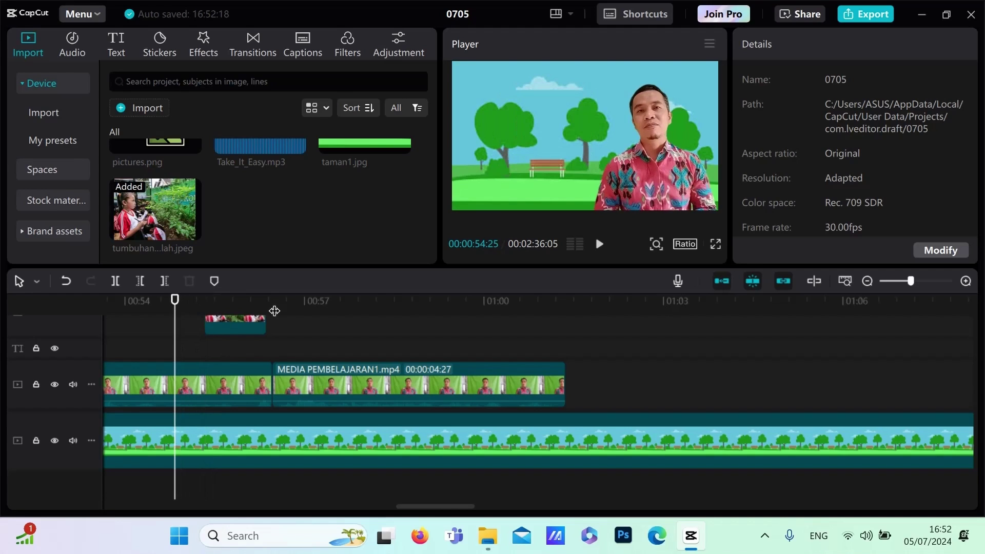
{"action": "left_click", "coordinate": [599, 244]}
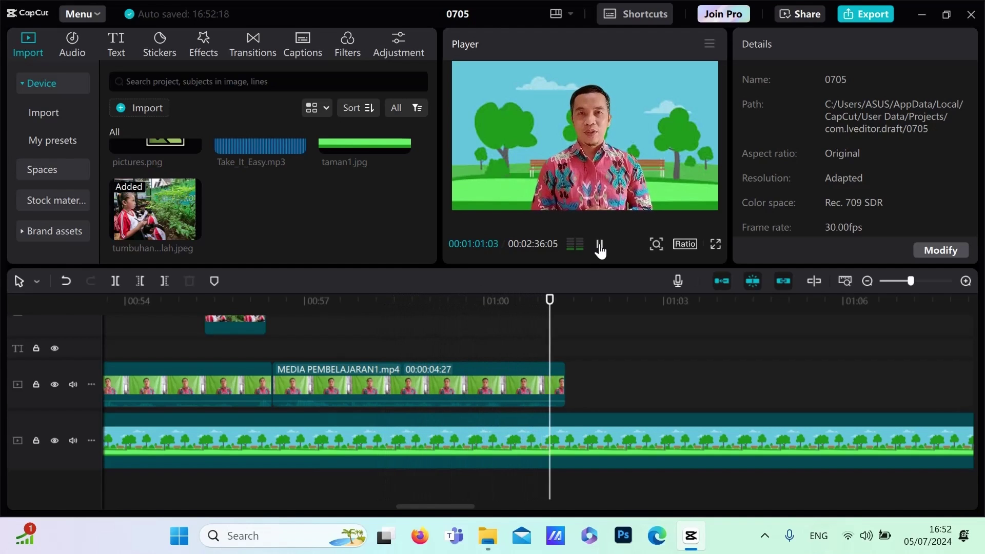
{"action": "left_click", "coordinate": [599, 244]}
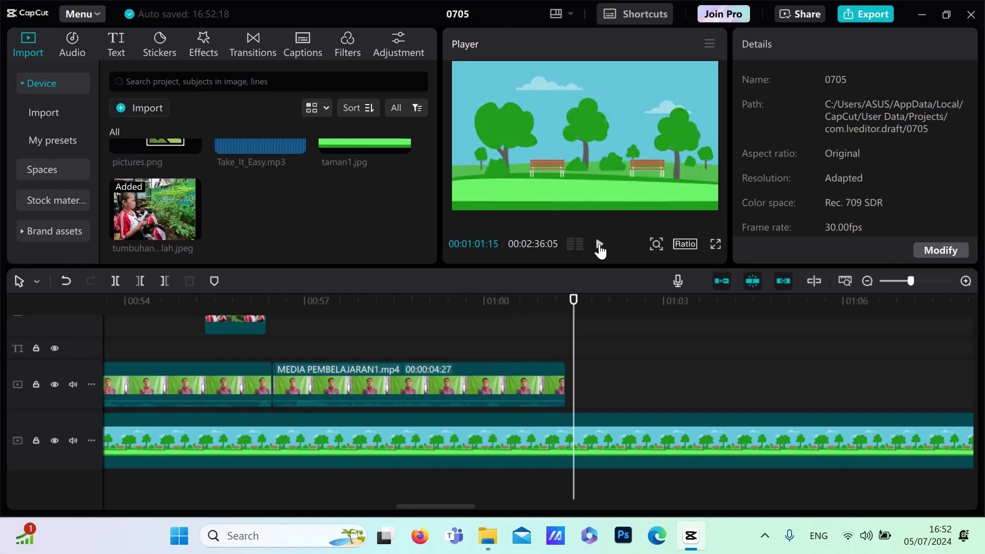
Trim the end of the taman1.jpg background to 00:01:01:11, where the last presenter segment ends
{"action": "left_click", "coordinate": [575, 302]}
{"action": "left_click_drag", "start_coordinate": [576, 302], "coordinate": [570, 308]}
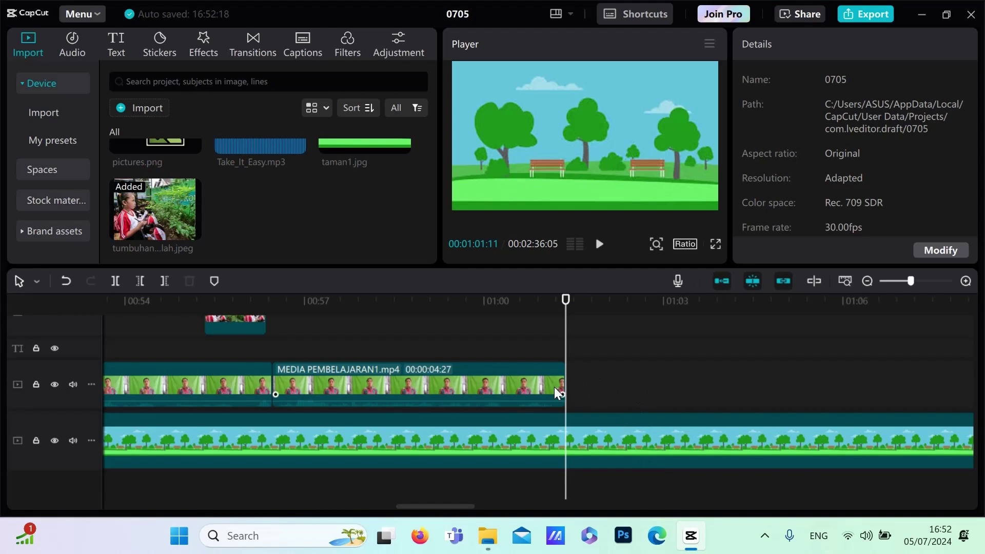
{"action": "left_click", "coordinate": [632, 439]}
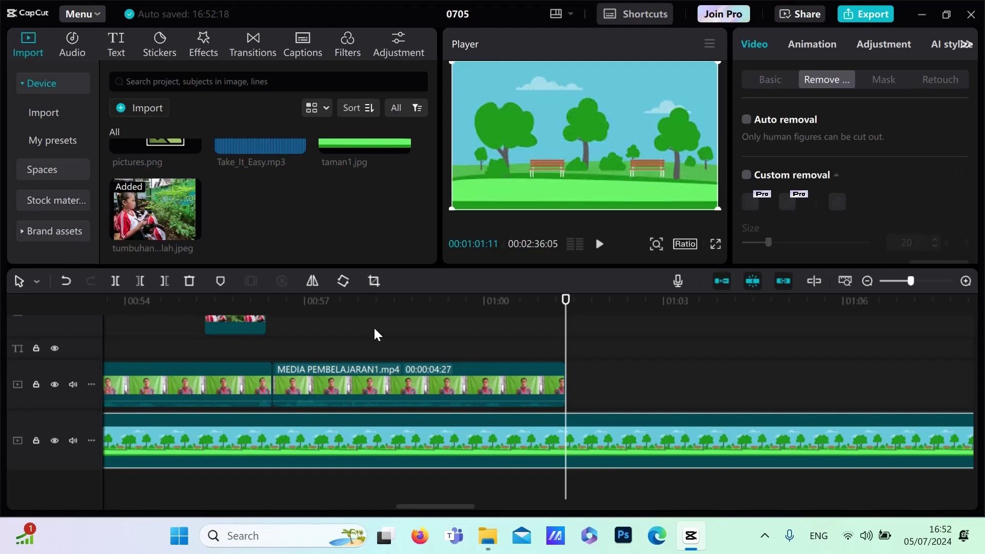
{"action": "left_click", "coordinate": [161, 279]}
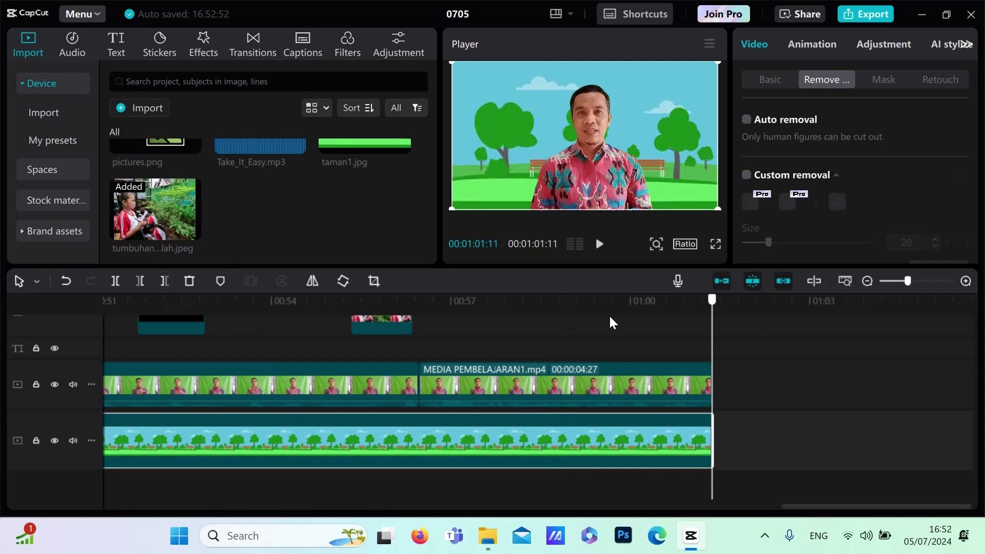
Review the opening, split the presenter clip at 00:00:03:03 after the Assalamu'alaikum title, and move the presenter near the frame's centre from there
{"action": "left_click_drag", "start_coordinate": [339, 359], "coordinate": [131, 358]}
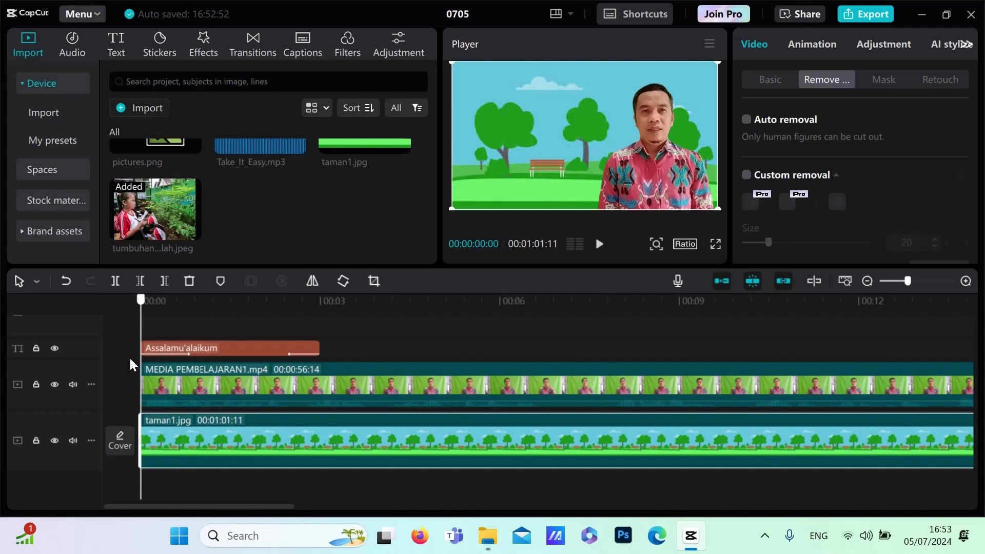
{"action": "left_click", "coordinate": [598, 245]}
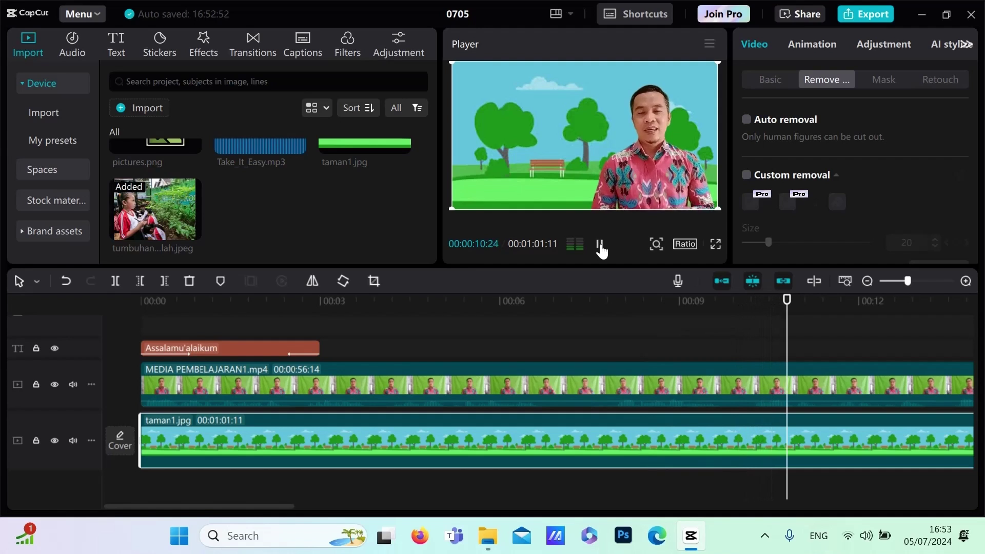
{"action": "left_click", "coordinate": [600, 245]}
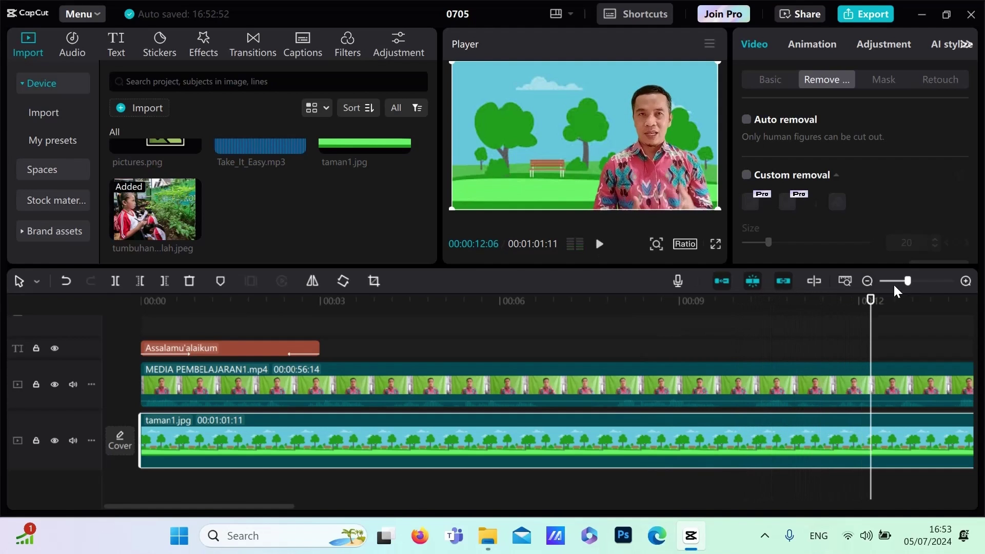
{"action": "left_click_drag", "start_coordinate": [871, 304], "coordinate": [326, 345]}
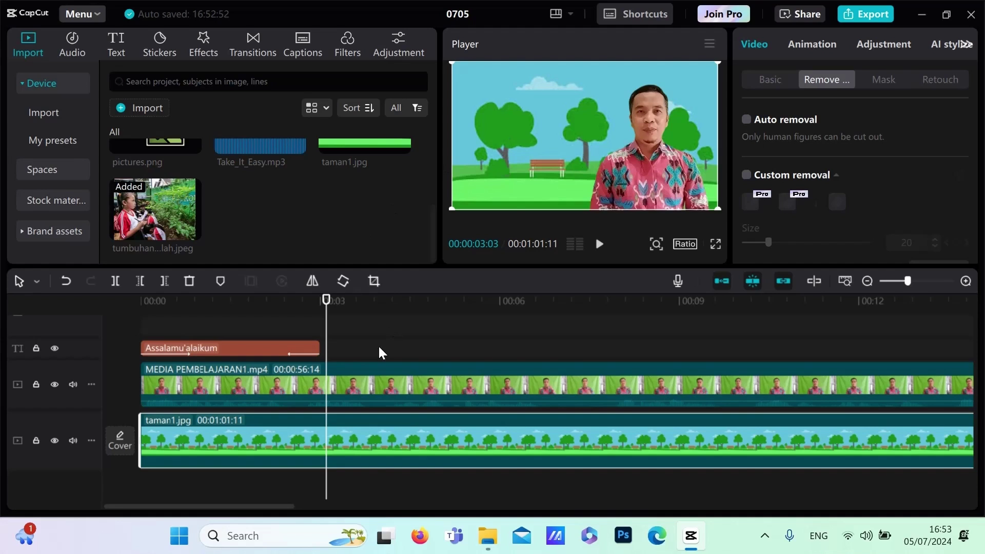
{"action": "left_click", "coordinate": [371, 377]}
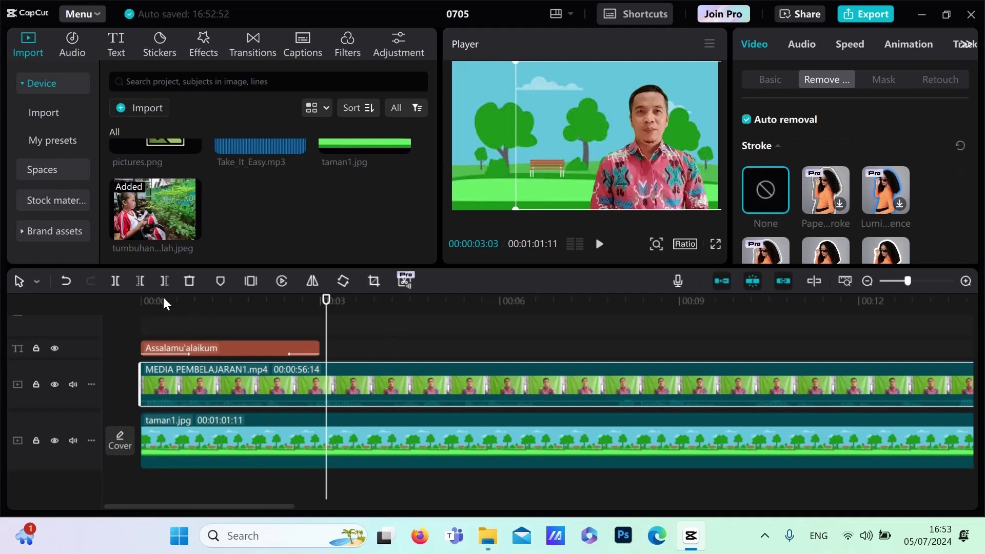
{"action": "left_click", "coordinate": [116, 280]}
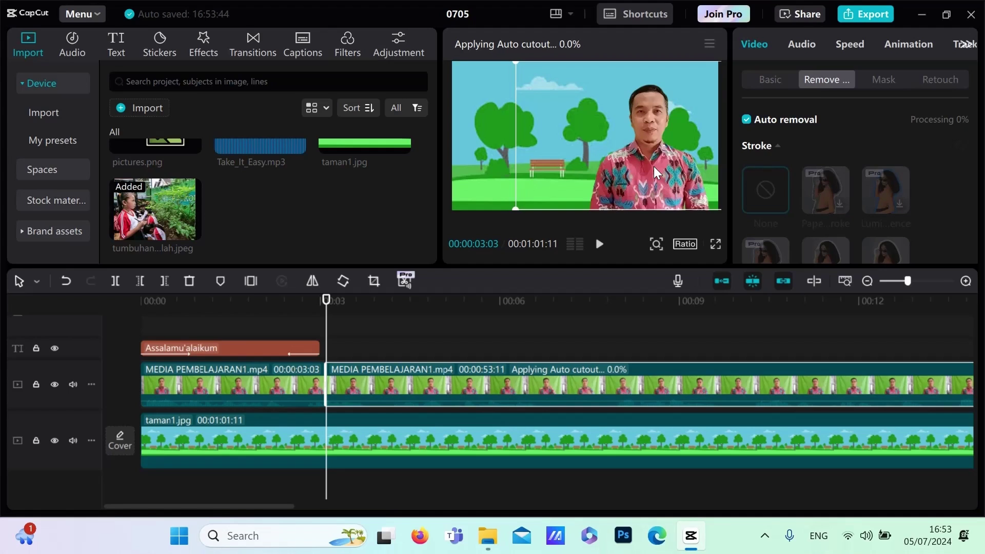
{"action": "left_click_drag", "start_coordinate": [654, 166], "coordinate": [586, 169]}
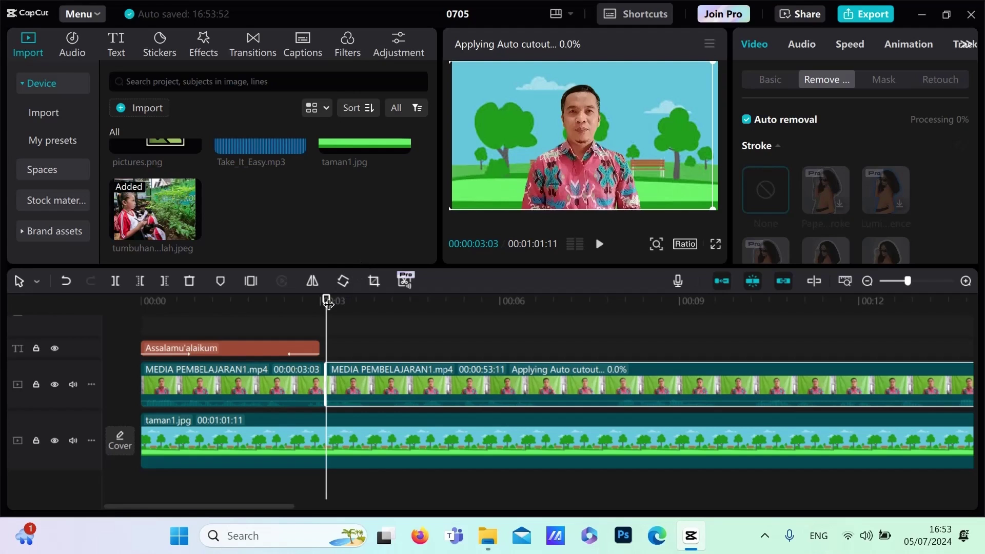
Review playback from the 00:00:03:03 cut and split the presenter clip at 00:00:40:23, just before the 4 MACAM MEDIA title
{"action": "left_click", "coordinate": [599, 245]}
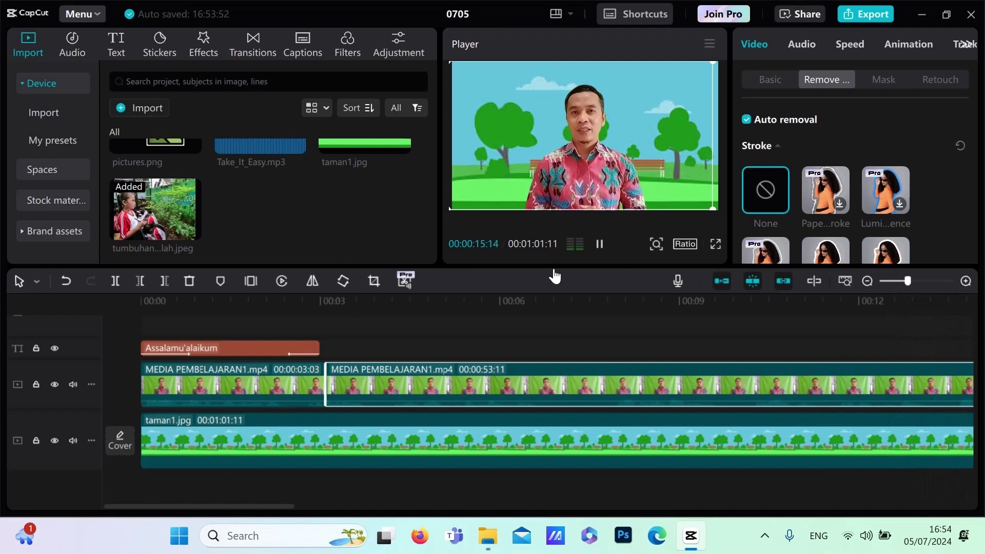
{"action": "left_click_drag", "start_coordinate": [199, 508], "coordinate": [442, 510]}
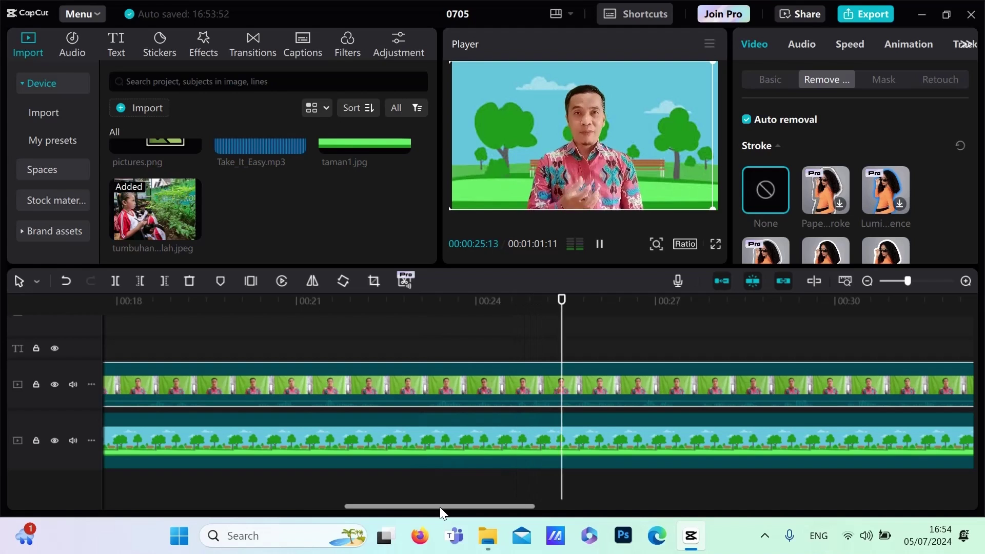
{"action": "left_click_drag", "start_coordinate": [440, 510], "coordinate": [583, 512]}
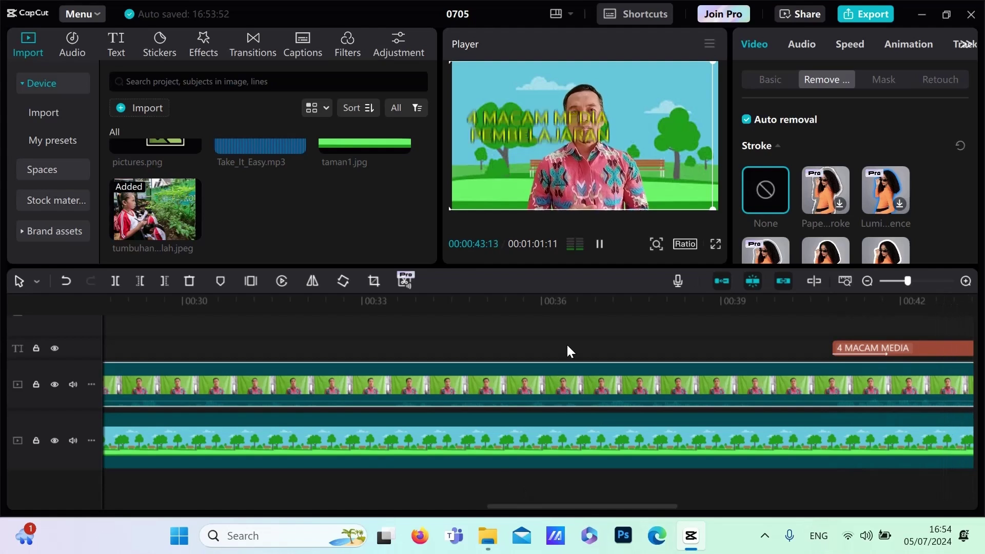
{"action": "left_click", "coordinate": [600, 244]}
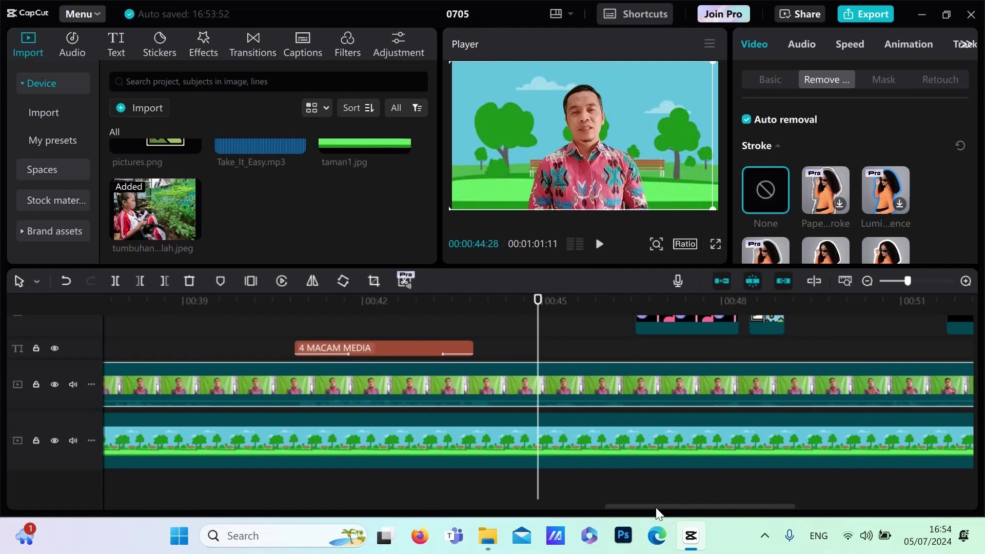
{"action": "left_click_drag", "start_coordinate": [657, 513], "coordinate": [629, 514]}
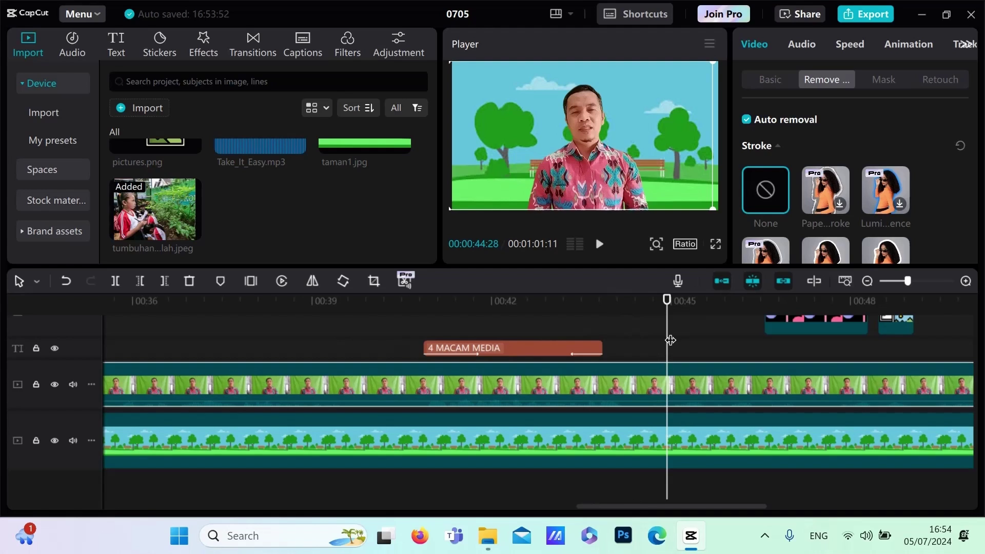
{"action": "left_click_drag", "start_coordinate": [669, 311], "coordinate": [418, 353]}
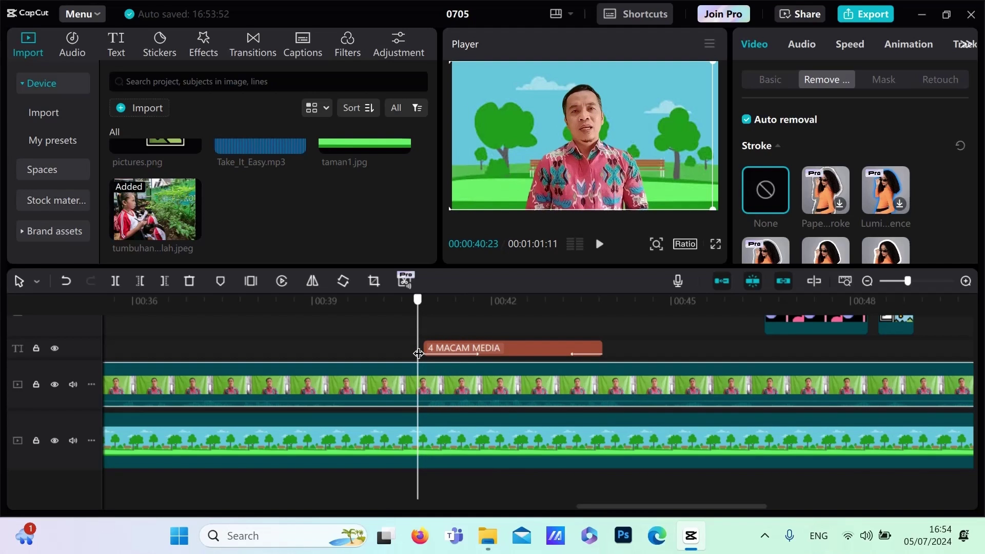
{"action": "left_click_drag", "start_coordinate": [419, 353], "coordinate": [417, 353]}
{"action": "left_click", "coordinate": [114, 281]}
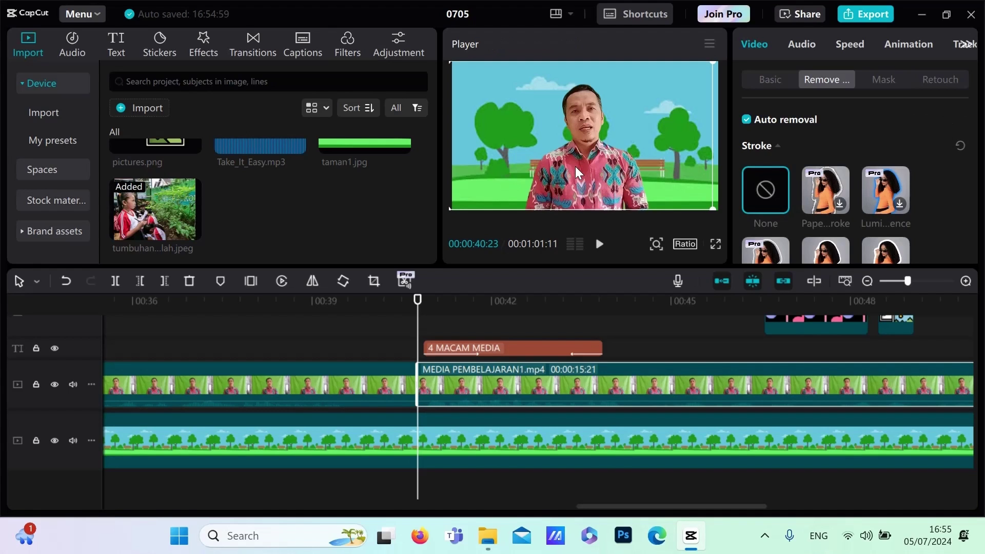
Move the presenter to the right side of the frame from the 00:00:40:23 cut, aligned with the bottom edge, and check it by playback
{"action": "left_click_drag", "start_coordinate": [574, 166], "coordinate": [638, 167]}
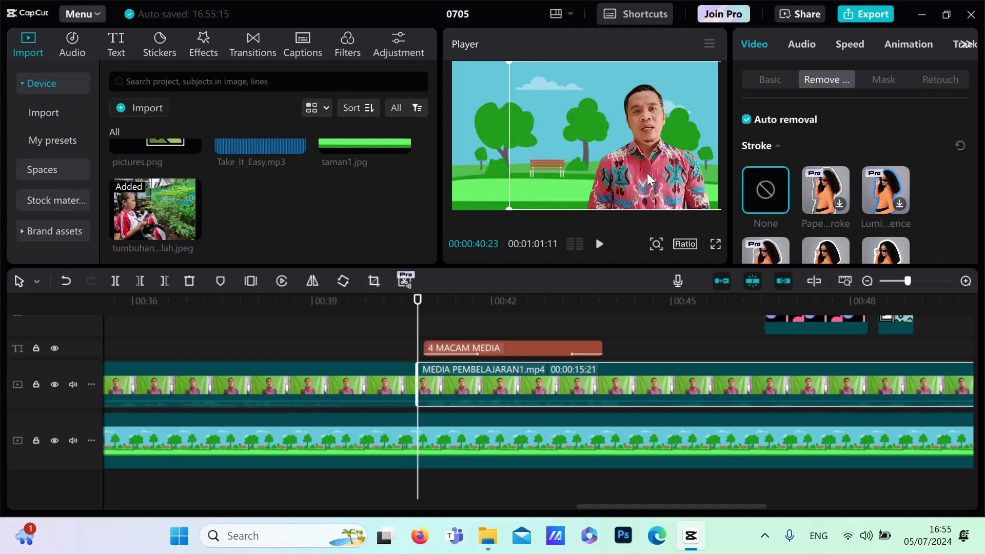
{"action": "left_click_drag", "start_coordinate": [647, 173], "coordinate": [648, 149]}
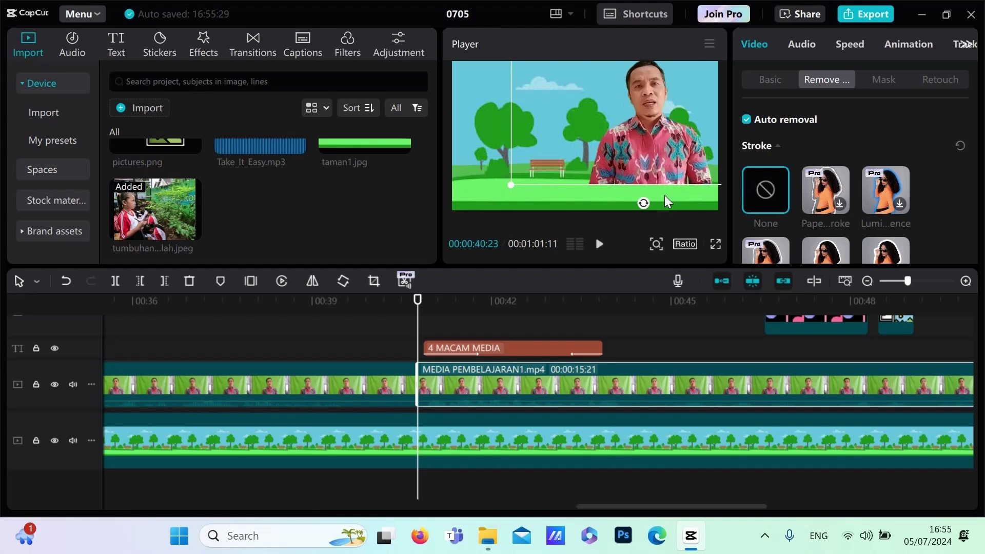
{"action": "left_click", "coordinate": [663, 140]}
{"action": "left_click", "coordinate": [661, 155]}
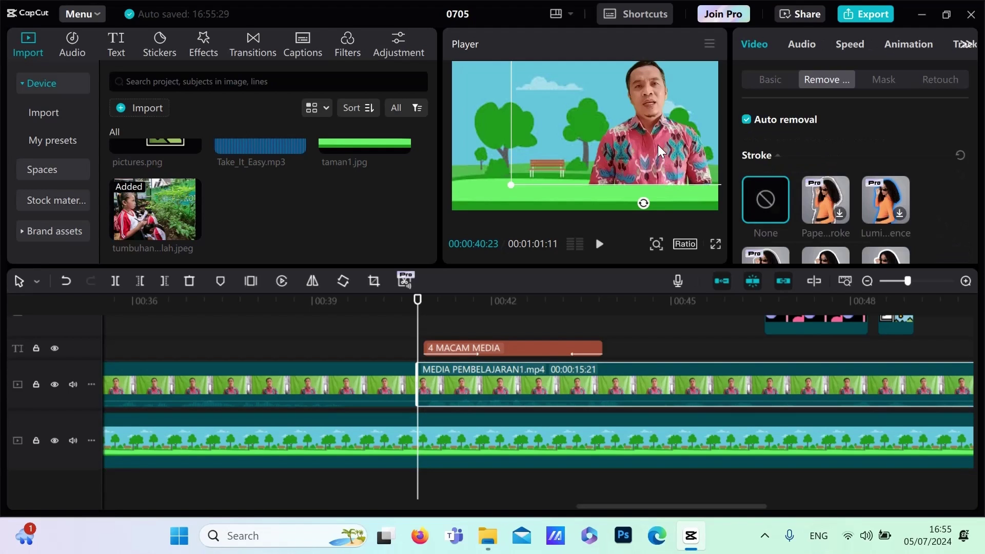
{"action": "left_click_drag", "start_coordinate": [659, 151], "coordinate": [661, 167]}
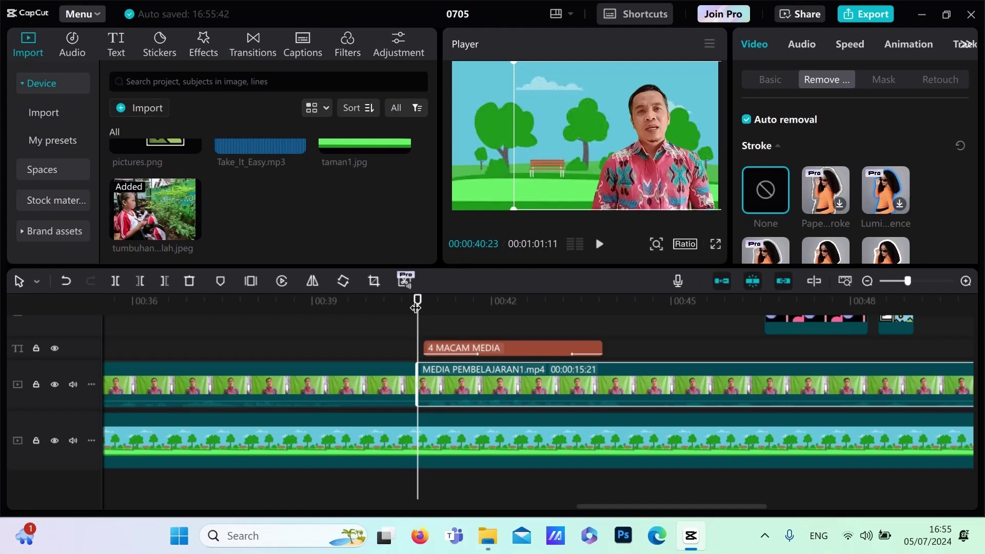
{"action": "left_click_drag", "start_coordinate": [417, 307], "coordinate": [408, 311]}
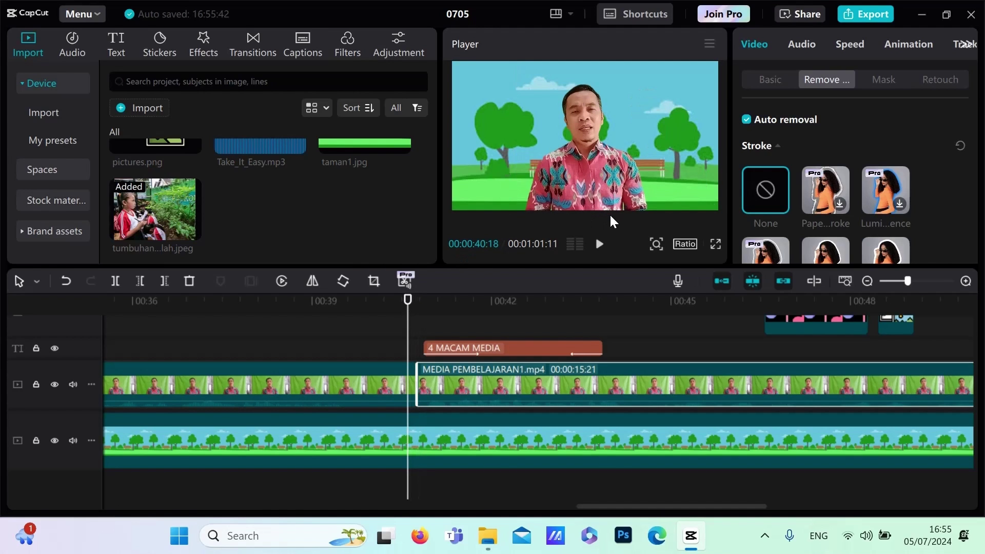
{"action": "left_click", "coordinate": [600, 245]}
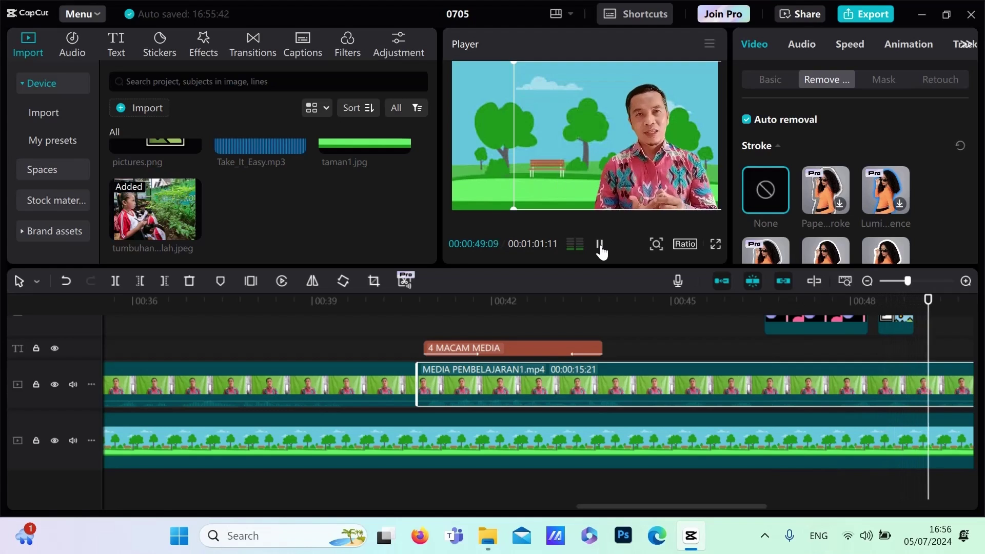
{"action": "left_click", "coordinate": [599, 245]}
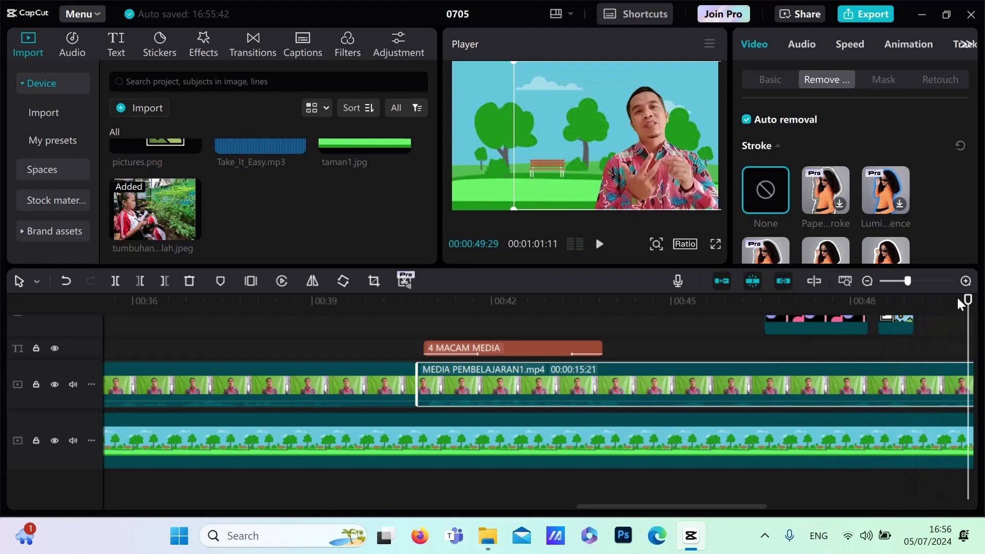
Shrink the pictures.png image at 00:00:48:23, move it to the left of the presenter, and check the result by playback
{"action": "left_click_drag", "start_coordinate": [966, 305], "coordinate": [896, 301]}
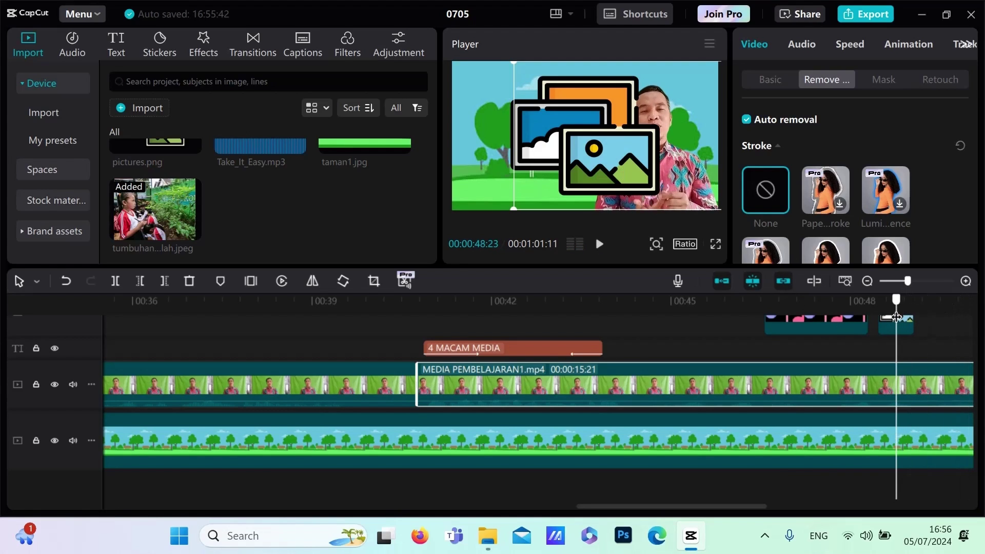
{"action": "left_click", "coordinate": [571, 134]}
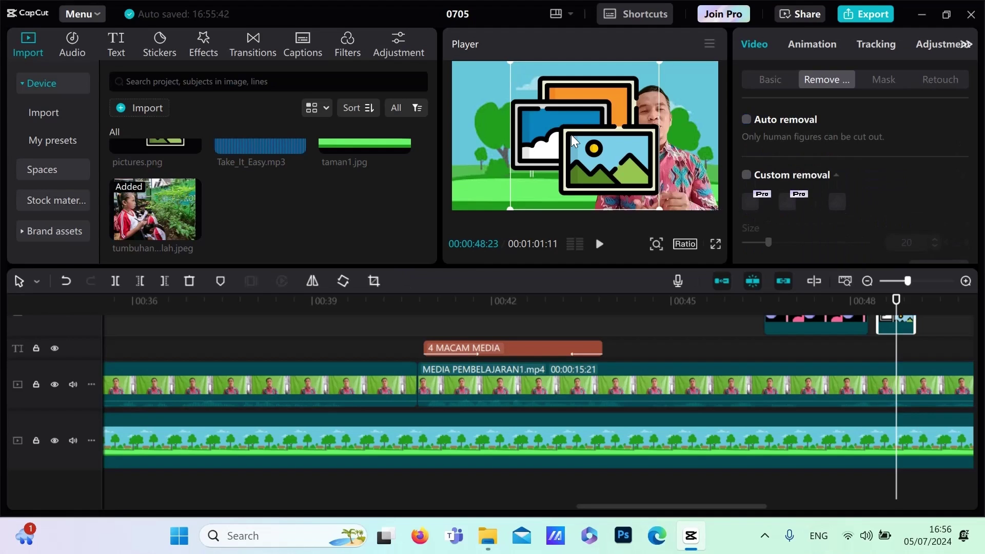
{"action": "left_click_drag", "start_coordinate": [653, 203], "coordinate": [629, 177]}
{"action": "left_click_drag", "start_coordinate": [605, 146], "coordinate": [565, 132]}
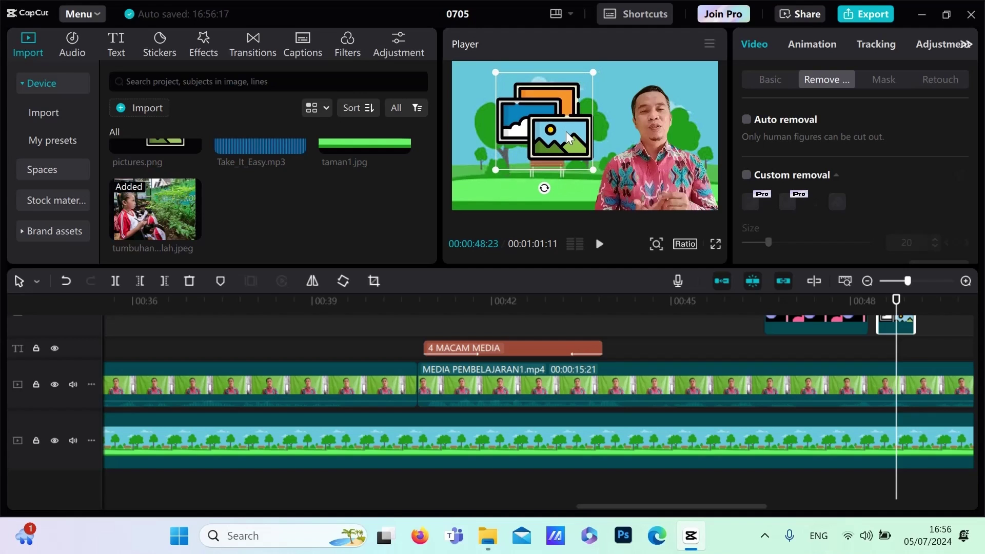
{"action": "left_click", "coordinate": [599, 244]}
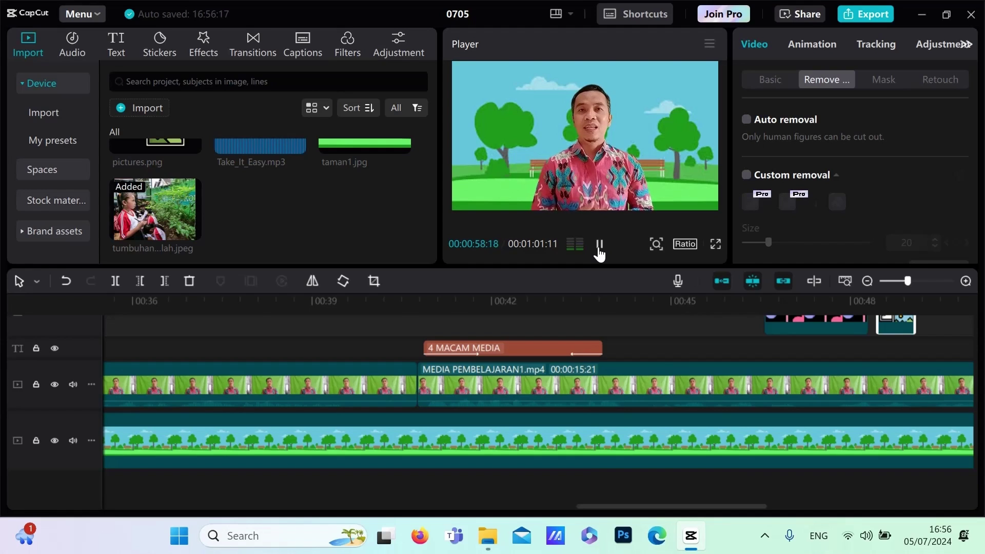
{"action": "left_click", "coordinate": [599, 246]}
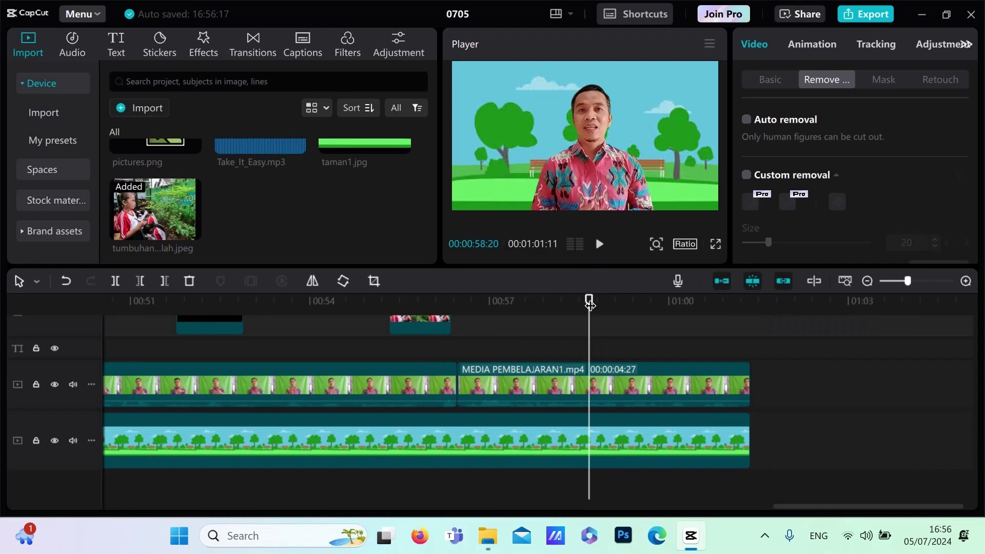
Add a default text clip at 00:00:46:17, where musical-note.png starts, and change its wording to AUDIO
{"action": "left_click", "coordinate": [444, 323]}
{"action": "left_click_drag", "start_coordinate": [444, 323], "coordinate": [653, 284]}
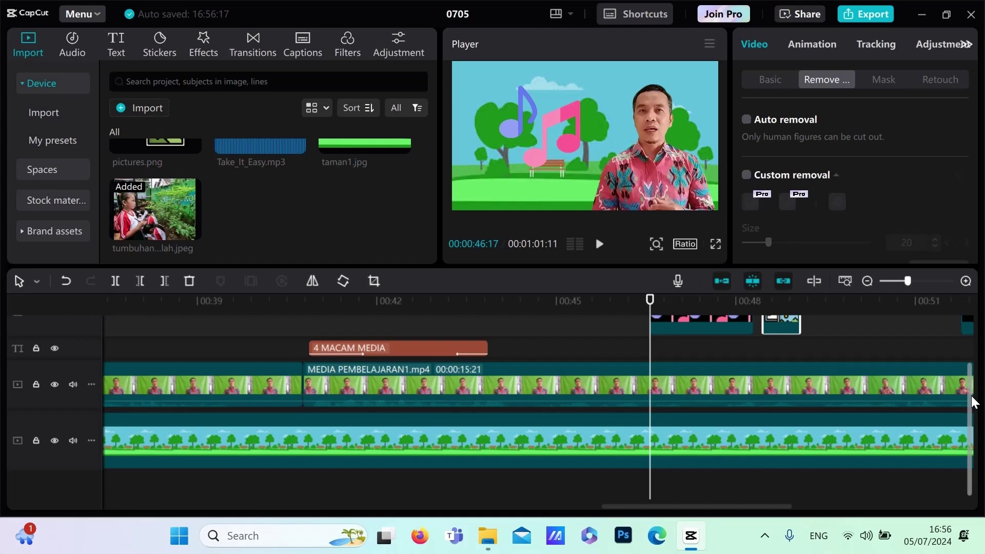
{"action": "left_click_drag", "start_coordinate": [971, 403], "coordinate": [969, 321]}
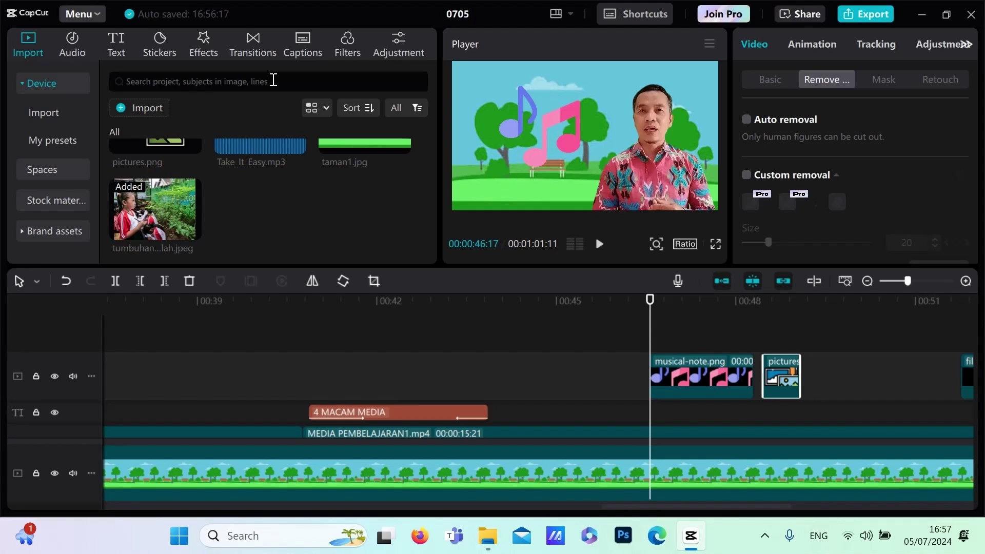
{"action": "left_click", "coordinate": [117, 41]}
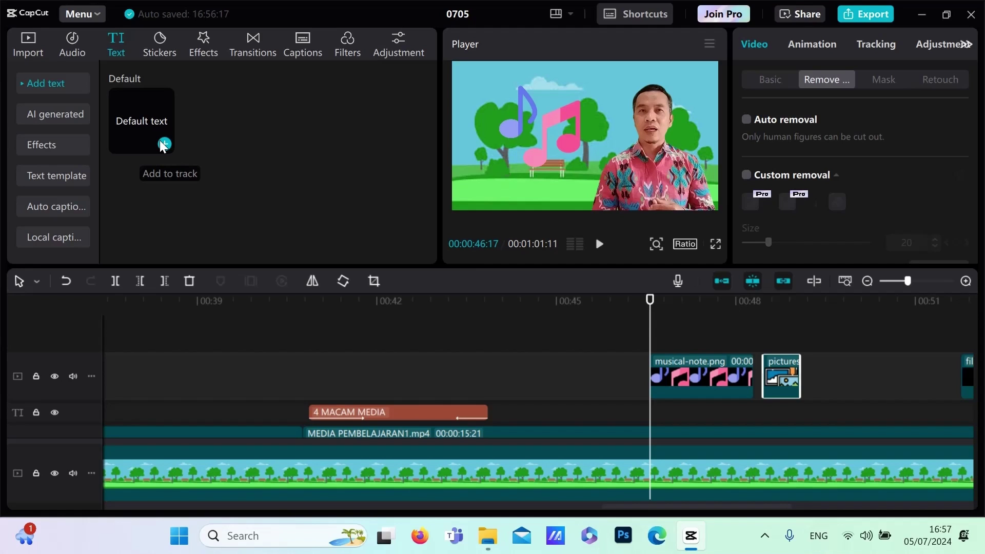
{"action": "left_click", "coordinate": [161, 141]}
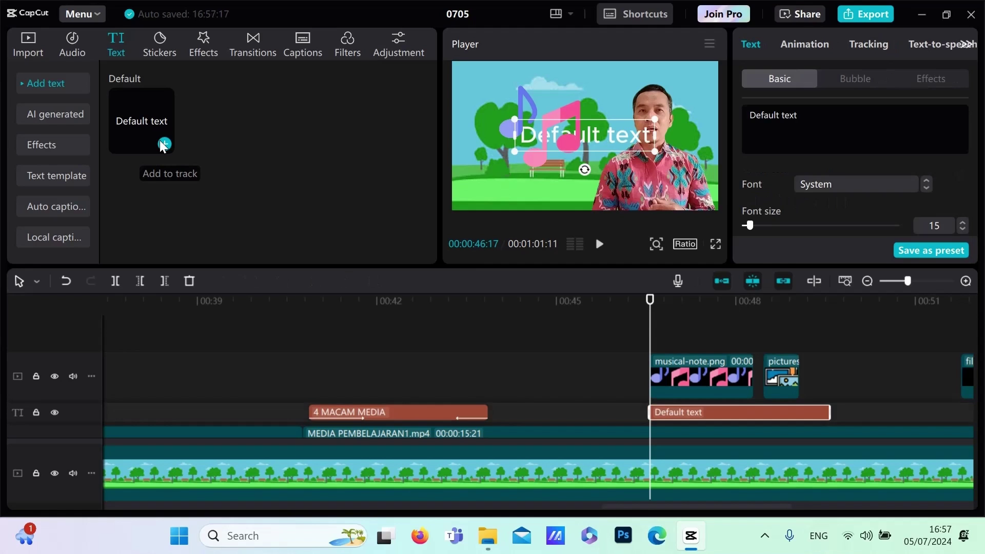
{"action": "left_click", "coordinate": [813, 120]}
{"action": "key", "text": "BackSpace"}
{"action": "key", "text": "BackSpace"}
{"action": "key", "text": "BackSpace"}
{"action": "key", "text": "BackSpace"}
{"action": "key", "text": "BackSpace"}
{"action": "key", "text": "BackSpace"}
{"action": "key", "text": "BackSpace"}
{"action": "key", "text": "BackSpace"}
{"action": "key", "text": "BackSpace"}
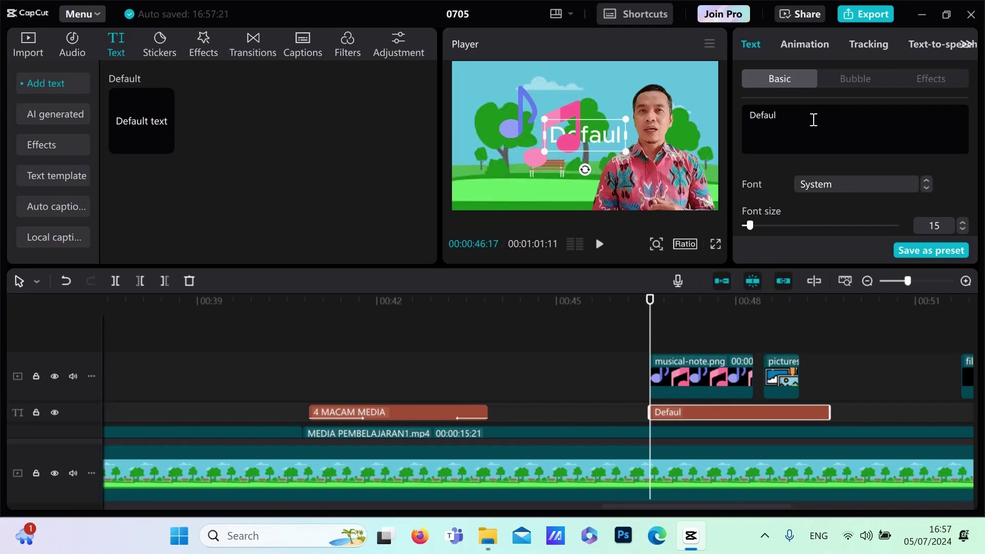
{"action": "key", "text": "BackSpace"}
{"action": "key", "text": "BackSpace"}
{"action": "key", "text": "BackSpace"}
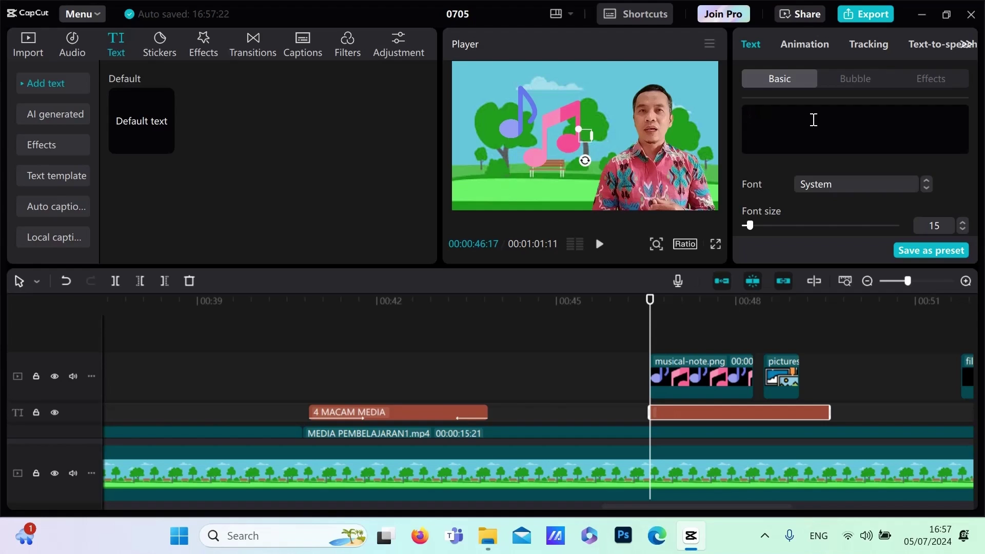
{"action": "type", "text": "U"}
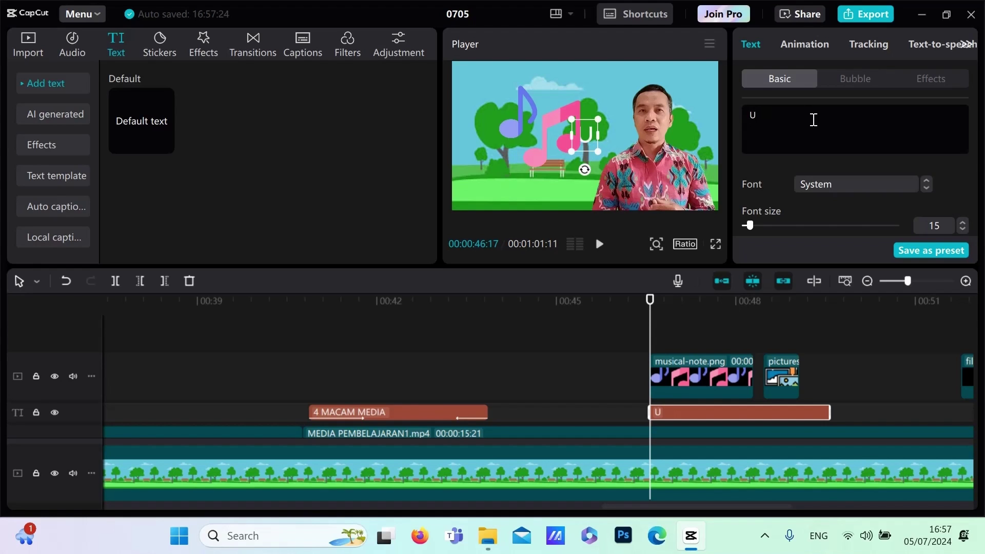
{"action": "key", "text": "BackSpace"}
{"action": "type", "text": "AUD"}
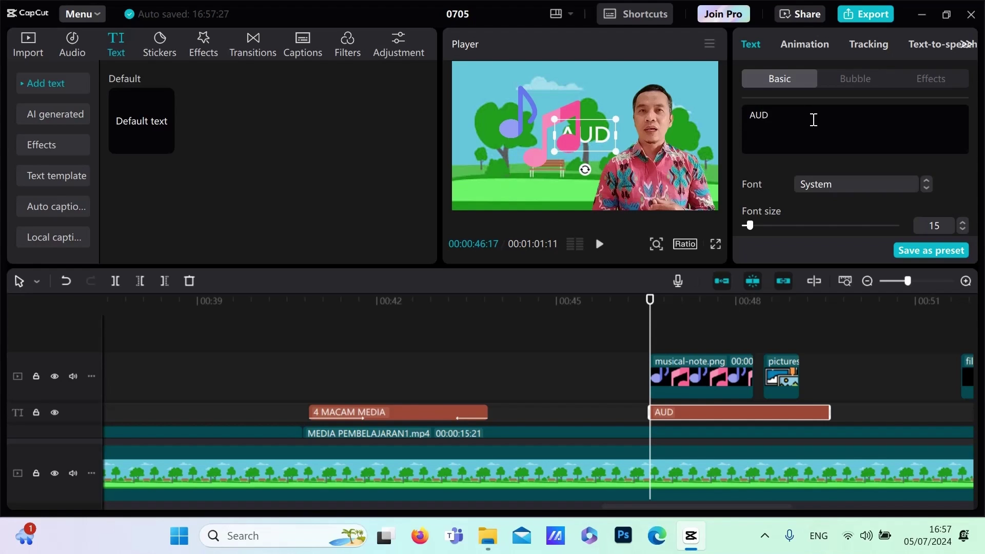
{"action": "type", "text": "IO"}
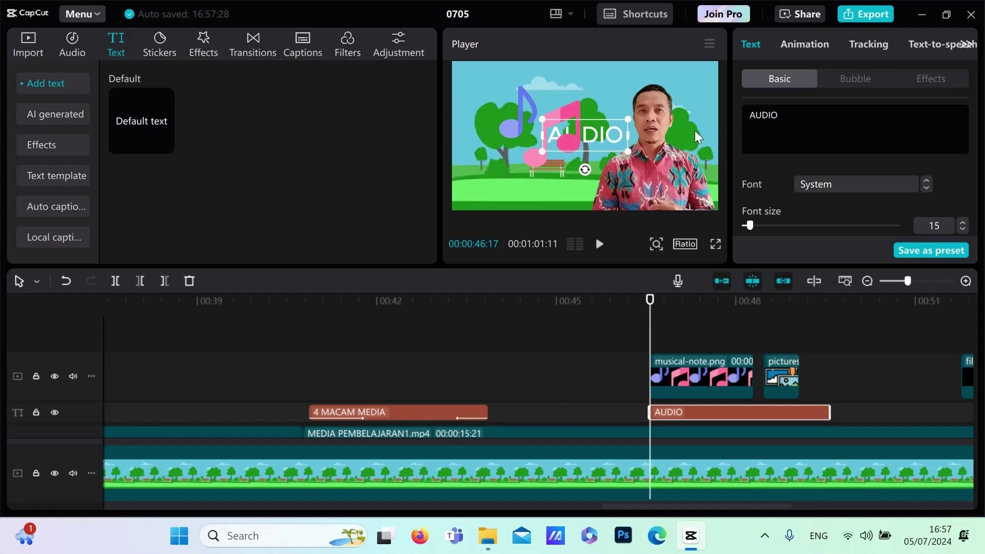
Place the AUDIO text below the musical note image and colour it red (FF0000)
{"action": "left_click_drag", "start_coordinate": [607, 142], "coordinate": [565, 189]}
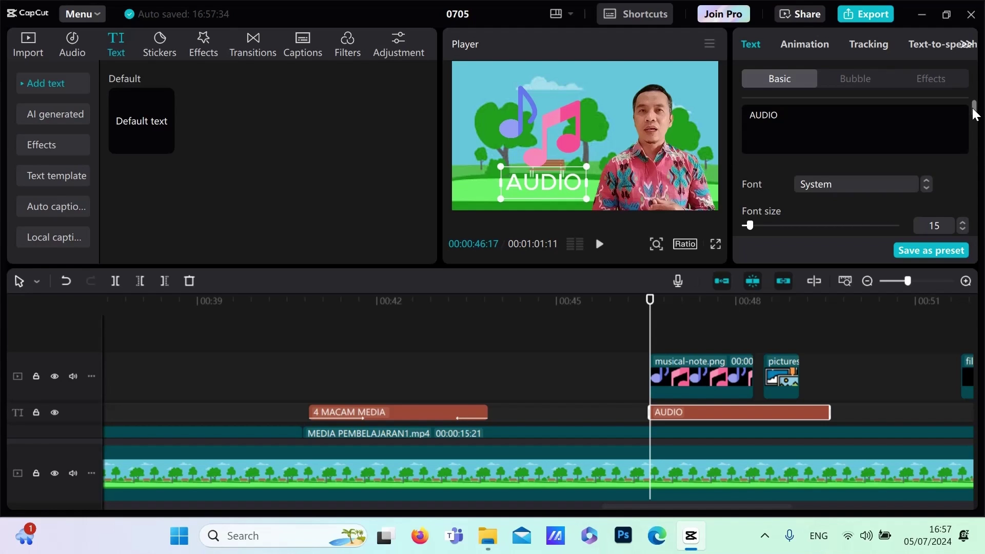
{"action": "left_click_drag", "start_coordinate": [975, 110], "coordinate": [977, 125]}
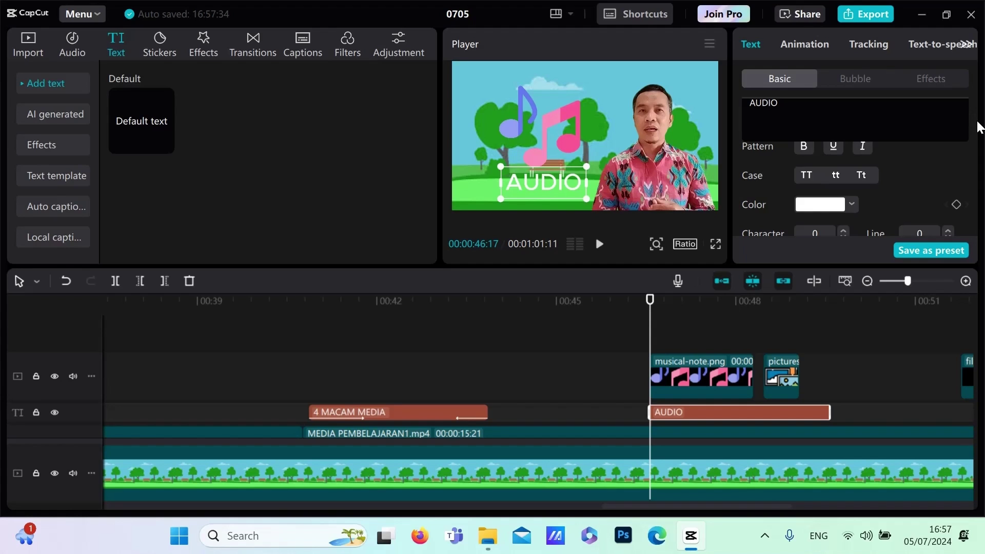
{"action": "scroll", "coordinate": [976, 127], "scroll_direction": "down", "scroll_amount": 2}
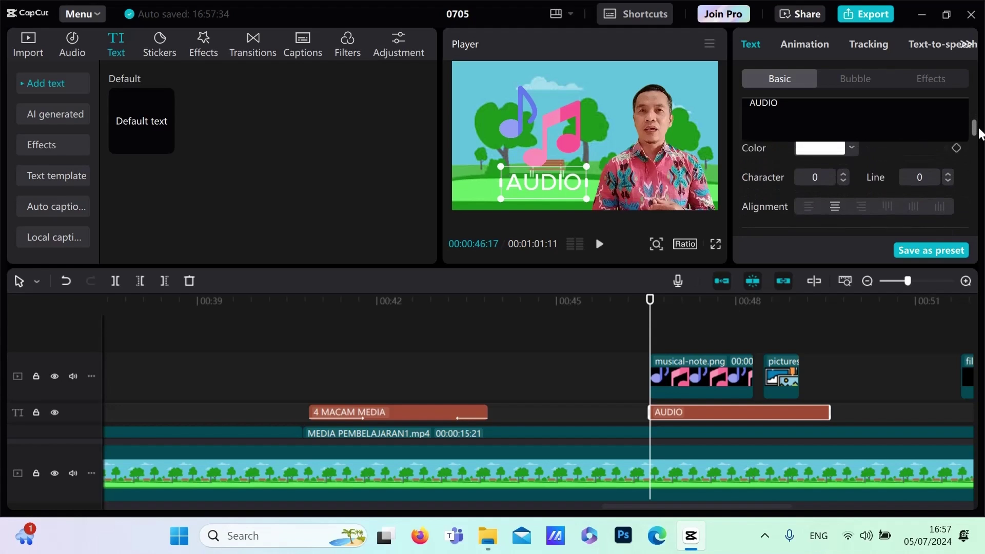
{"action": "left_click", "coordinate": [852, 165]}
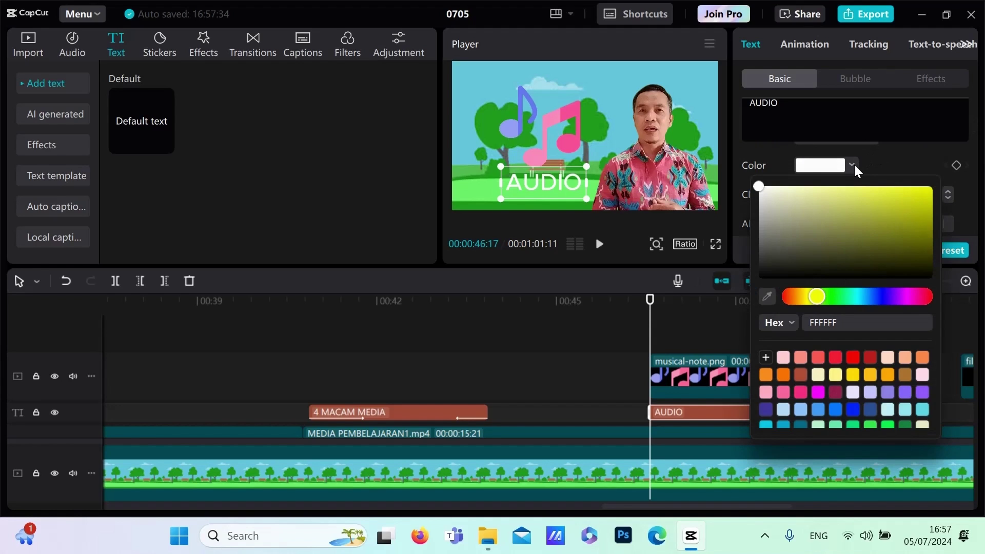
{"action": "left_click", "coordinate": [851, 357]}
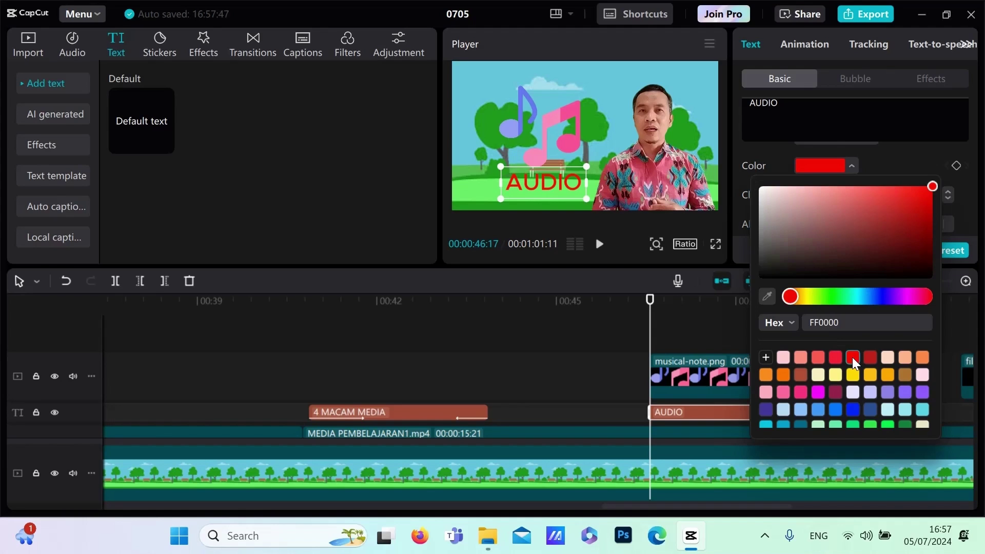
{"action": "left_click", "coordinate": [586, 337]}
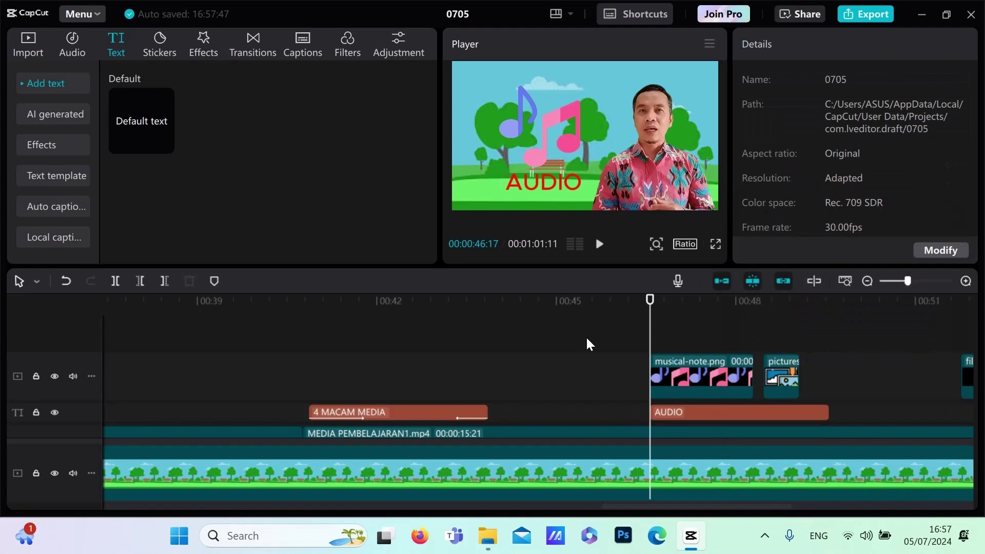
{"action": "left_click", "coordinate": [586, 337]}
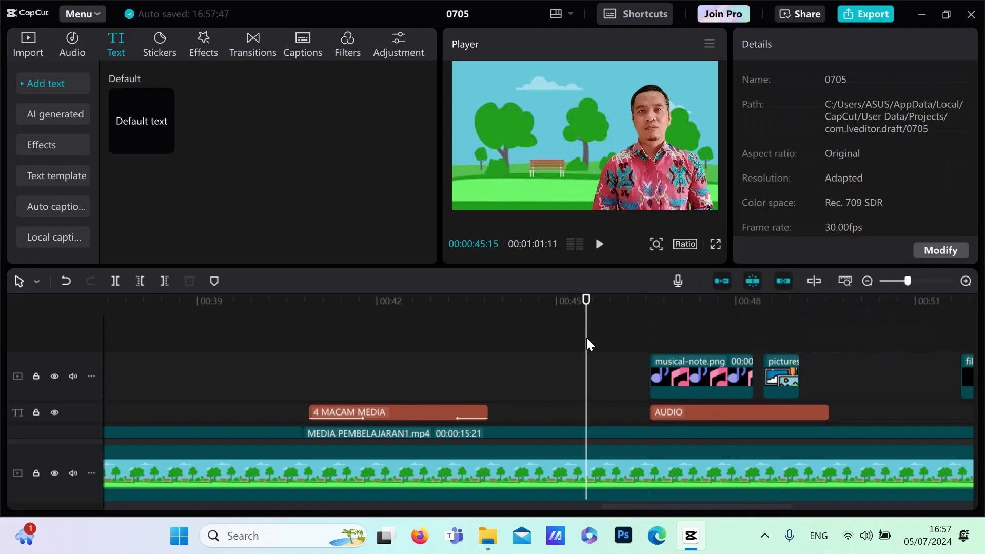
Trim the AUDIO text clip to end together with musical-note.png, and check the result by playback
{"action": "left_click", "coordinate": [824, 415]}
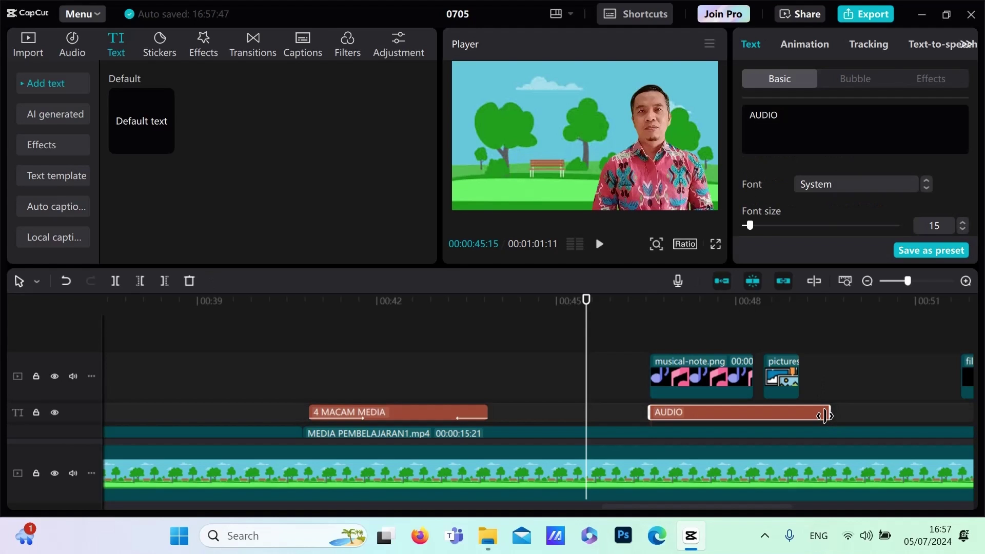
{"action": "left_click_drag", "start_coordinate": [825, 415], "coordinate": [752, 418]}
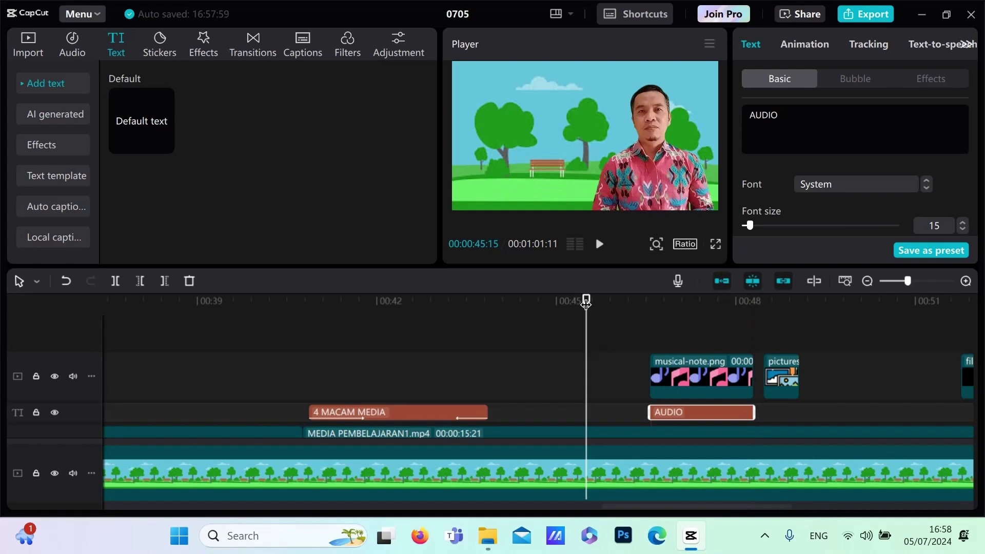
{"action": "left_click_drag", "start_coordinate": [586, 303], "coordinate": [635, 330]}
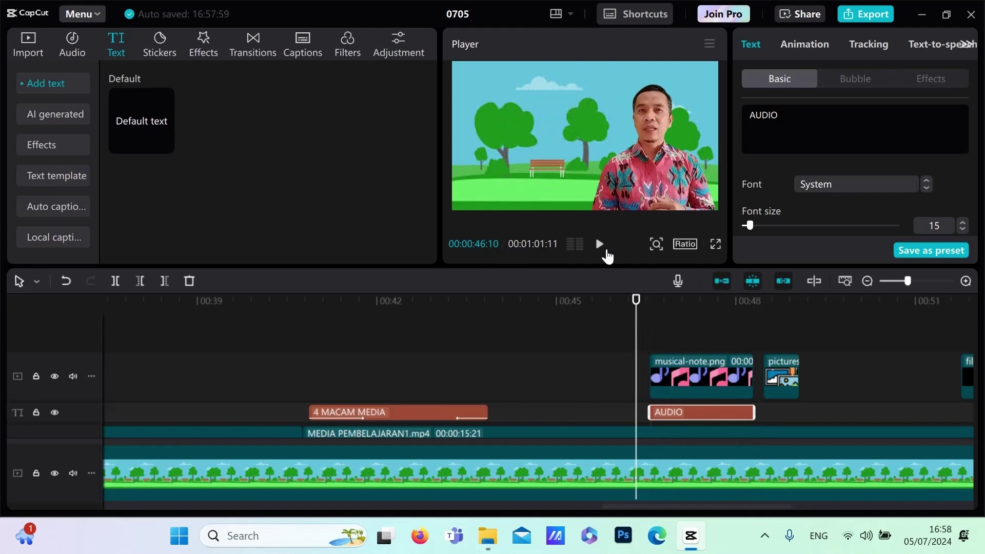
{"action": "left_click", "coordinate": [599, 249]}
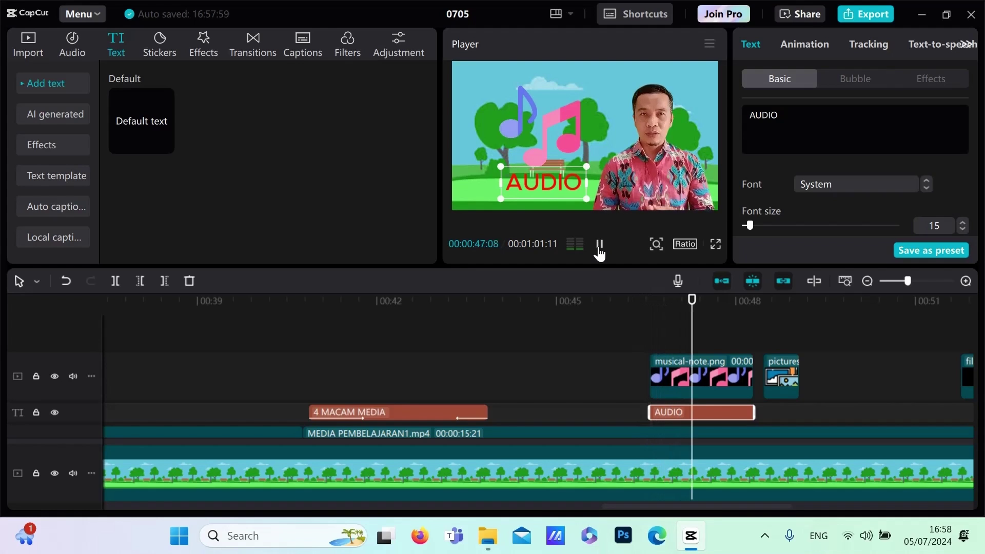
{"action": "left_click", "coordinate": [599, 246]}
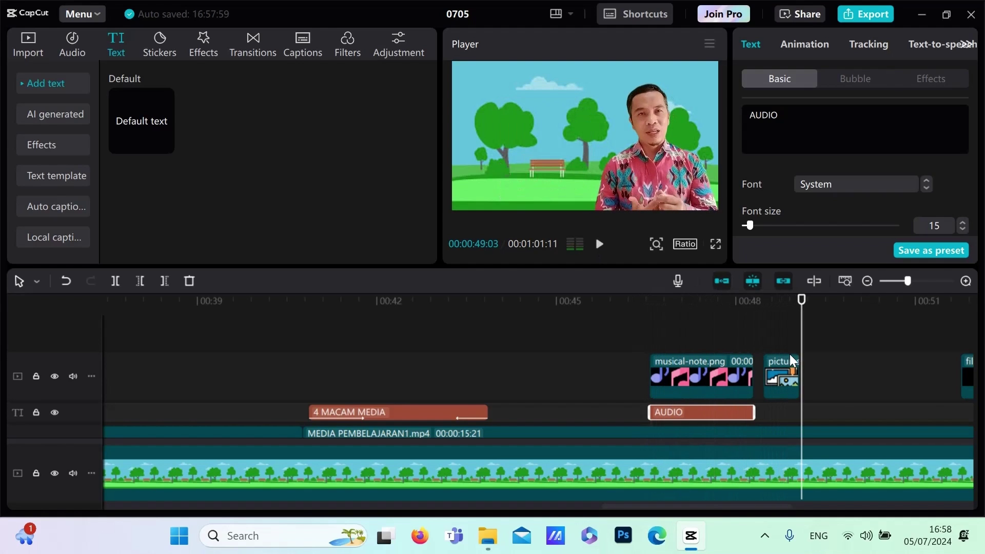
Add a default text clip at 00:00:48:14, where pictures.png starts, reword it to VISUAL, and trim it to end with that image
{"action": "left_click_drag", "start_coordinate": [801, 310], "coordinate": [764, 318]}
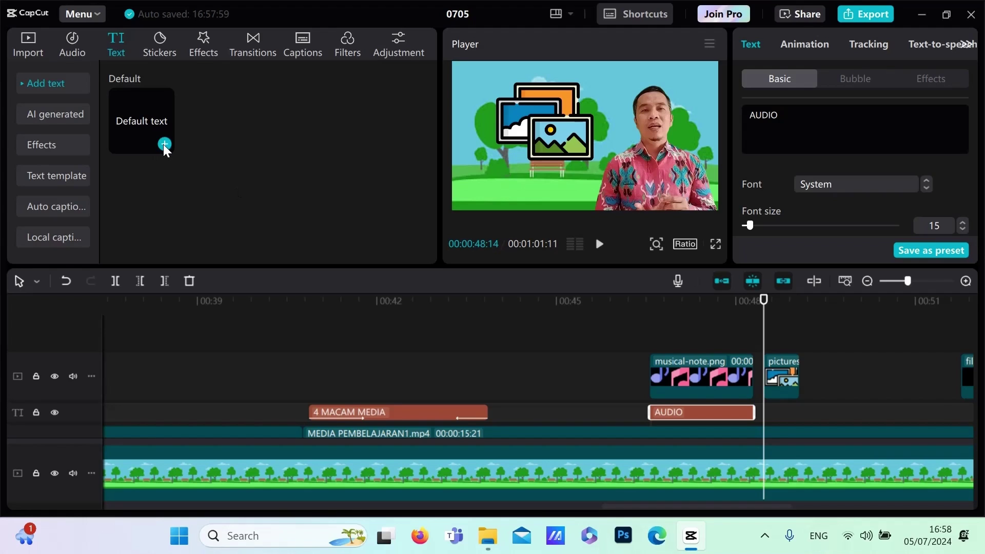
{"action": "left_click", "coordinate": [163, 143]}
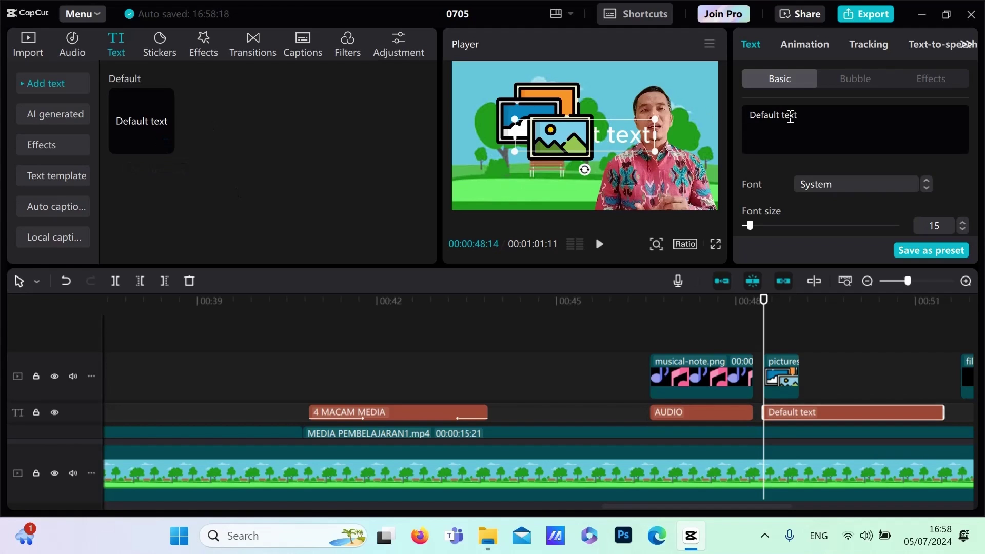
{"action": "key", "text": "BackSpace"}
{"action": "key", "text": "BackSpace"}
{"action": "key", "text": "BackSpace"}
{"action": "key", "text": "BackSpace"}
{"action": "key", "text": "BackSpace"}
{"action": "key", "text": "BackSpace"}
{"action": "key", "text": "BackSpace"}
{"action": "key", "text": "BackSpace"}
{"action": "key", "text": "BackSpace"}
{"action": "key", "text": "BackSpace"}
{"action": "key", "text": "BackSpace"}
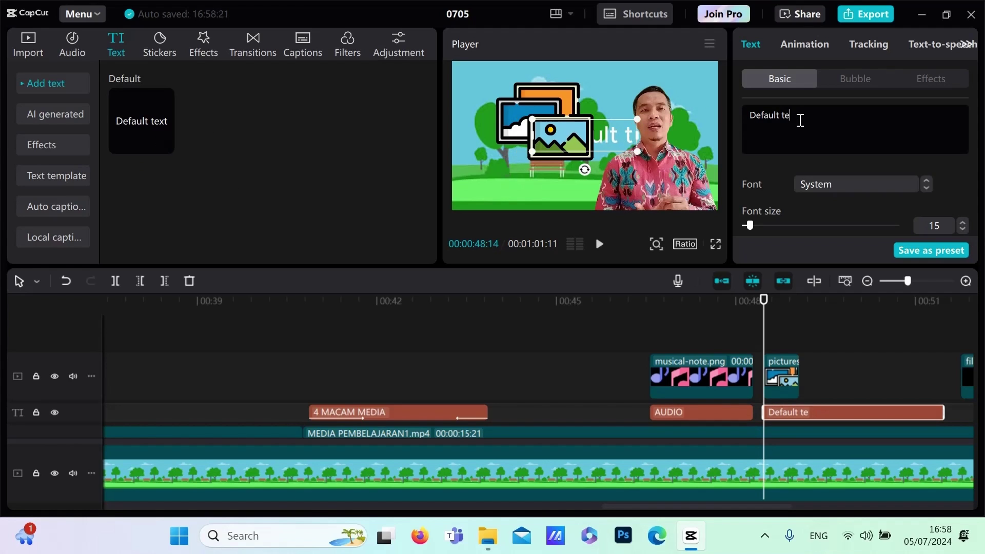
{"action": "key", "text": "BackSpace"}
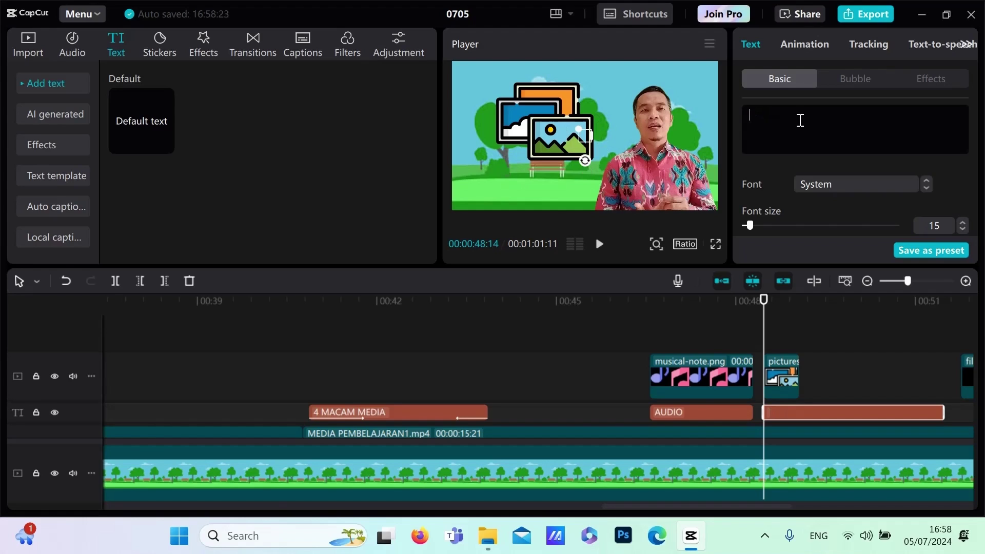
{"action": "type", "text": "vISU"}
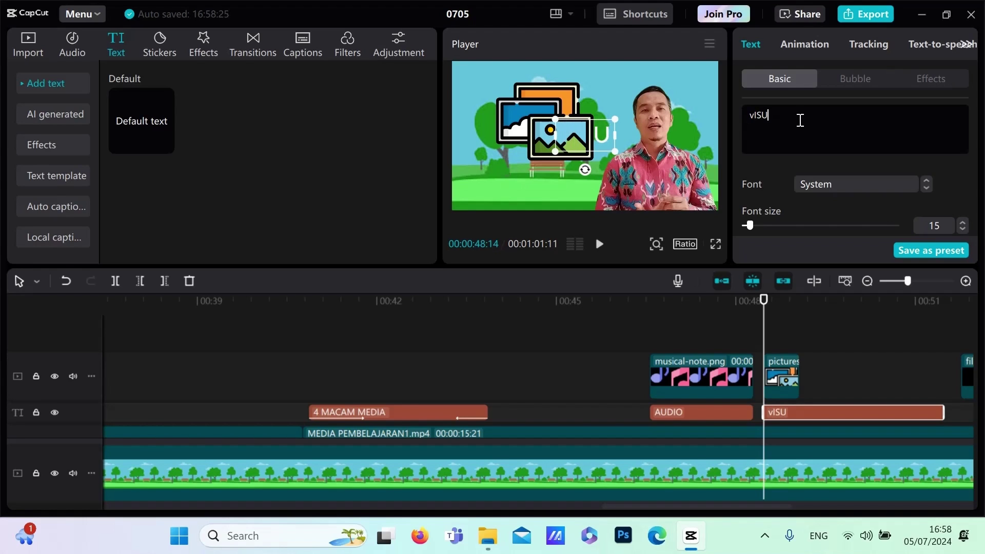
{"action": "key", "text": "BackSpace"}
{"action": "key", "text": "BackSpace"}
{"action": "key", "text": "BackSpace"}
{"action": "key", "text": "BackSpace"}
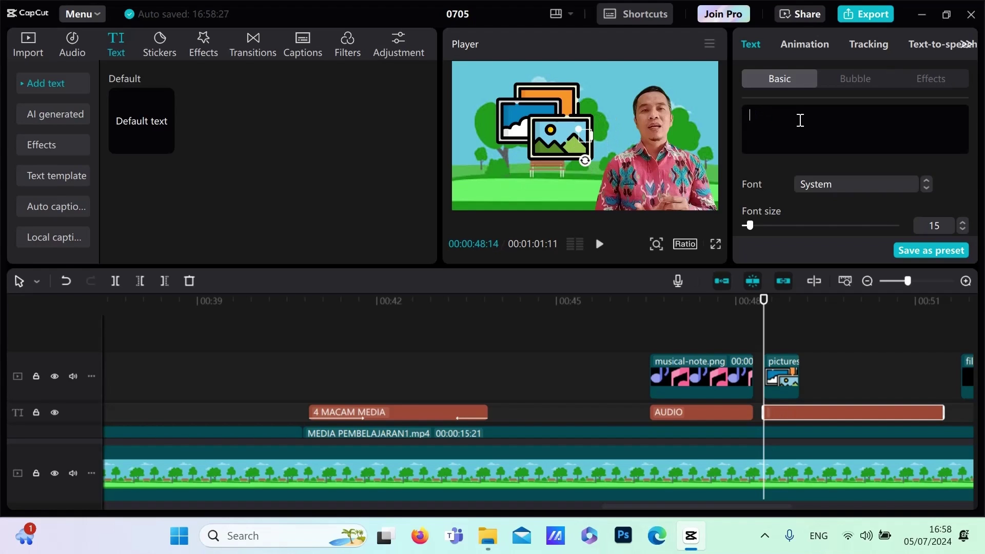
{"action": "type", "text": "VISUAL"}
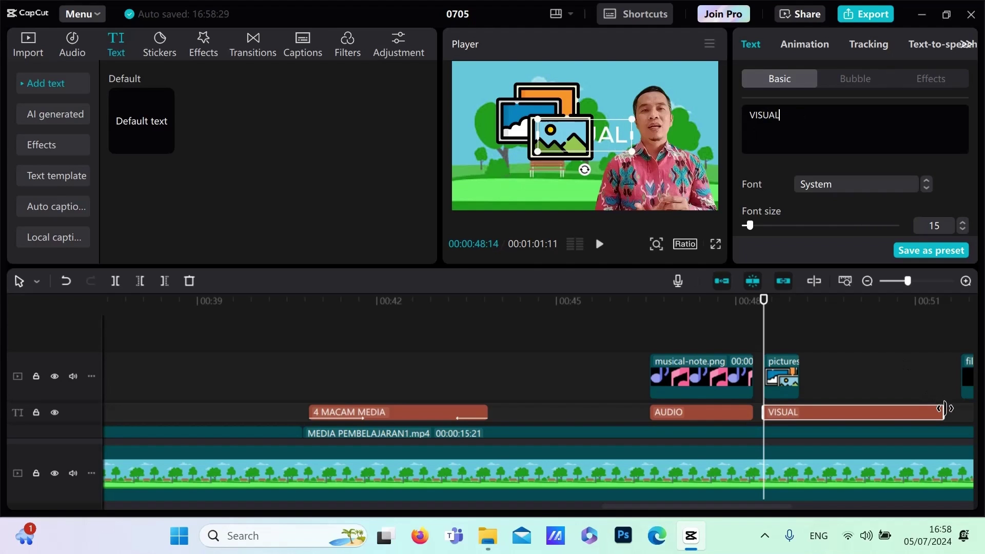
{"action": "left_click_drag", "start_coordinate": [944, 409], "coordinate": [798, 405]}
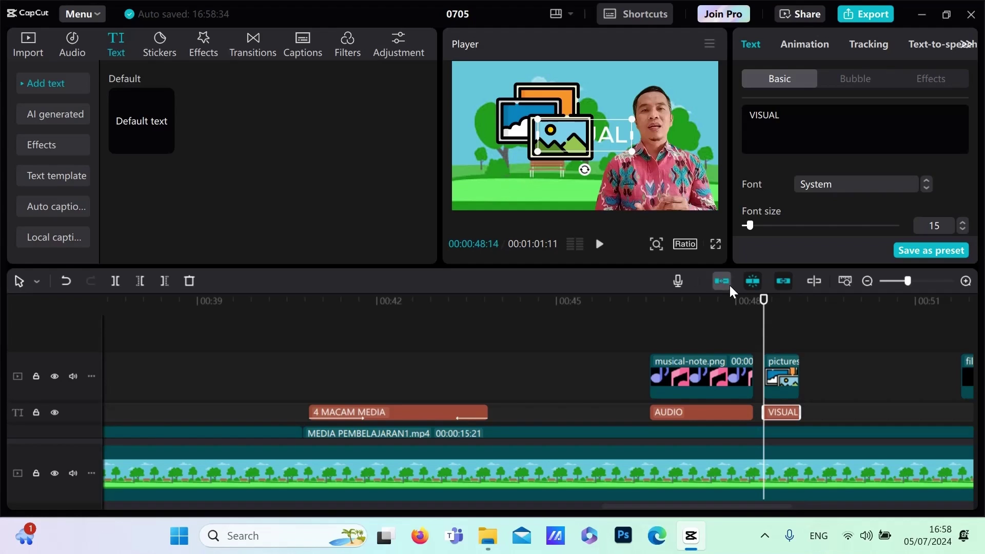
Place the VISUAL text below the pictures image and colour it red (FF0000)
{"action": "left_click_drag", "start_coordinate": [614, 138], "coordinate": [576, 183]}
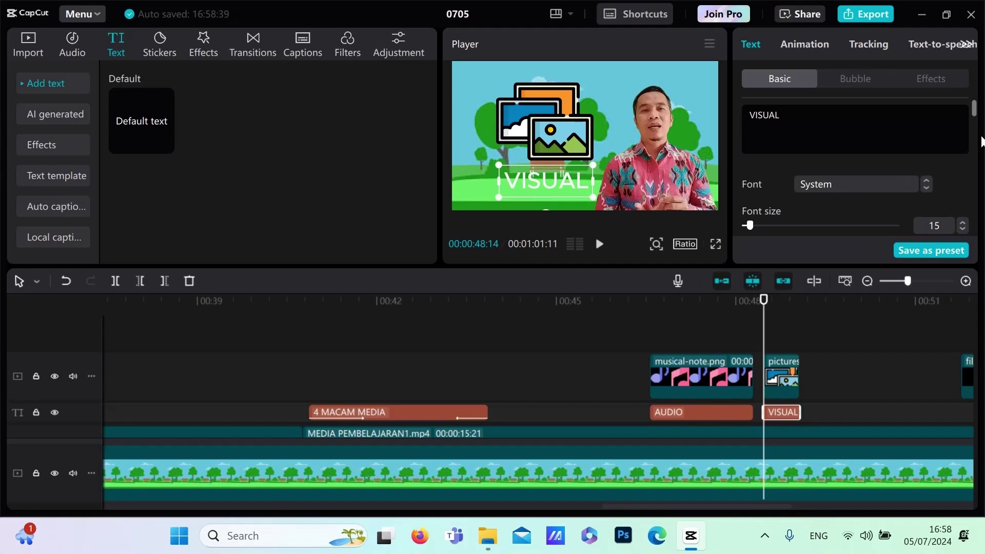
{"action": "left_click_drag", "start_coordinate": [975, 114], "coordinate": [977, 126]}
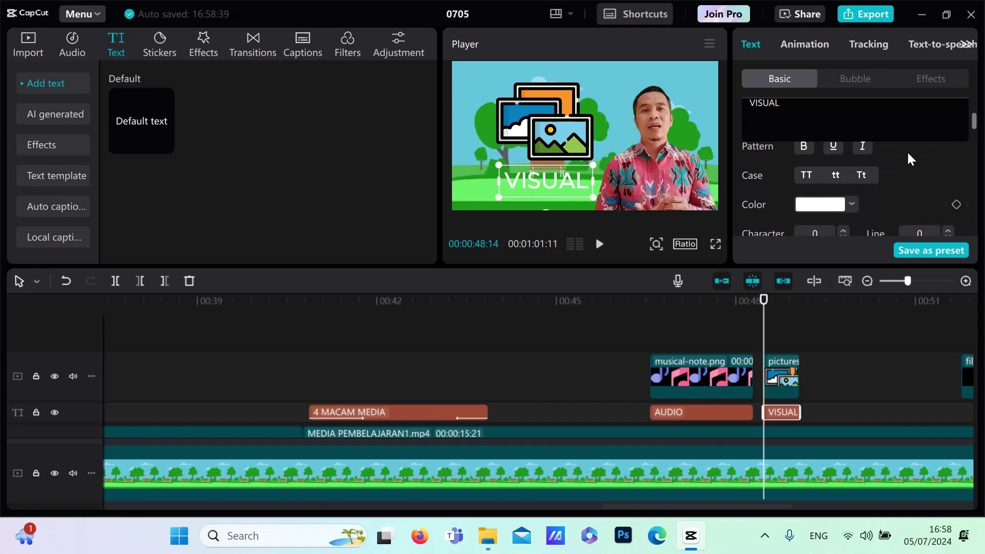
{"action": "left_click", "coordinate": [852, 203]}
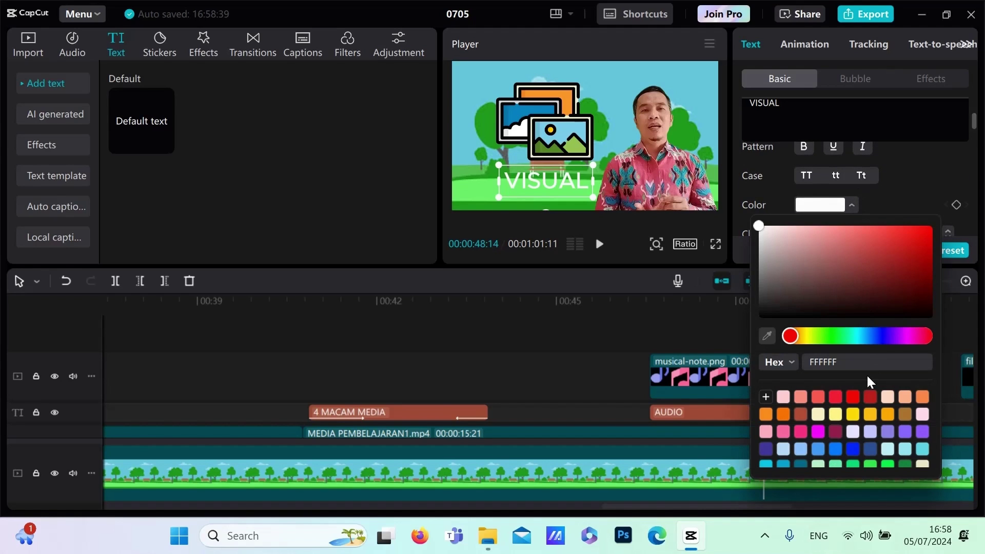
{"action": "left_click", "coordinate": [853, 396]}
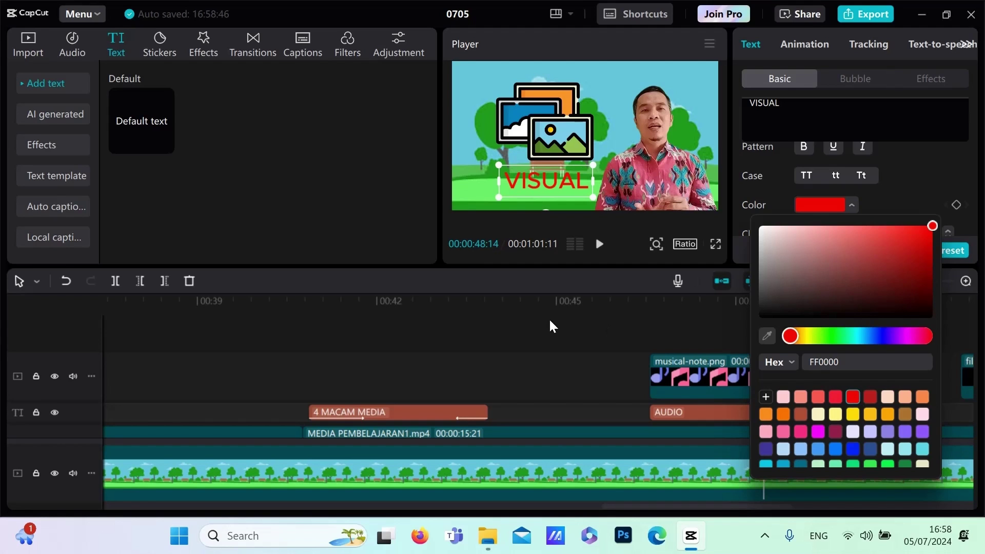
{"action": "left_click", "coordinate": [560, 360]}
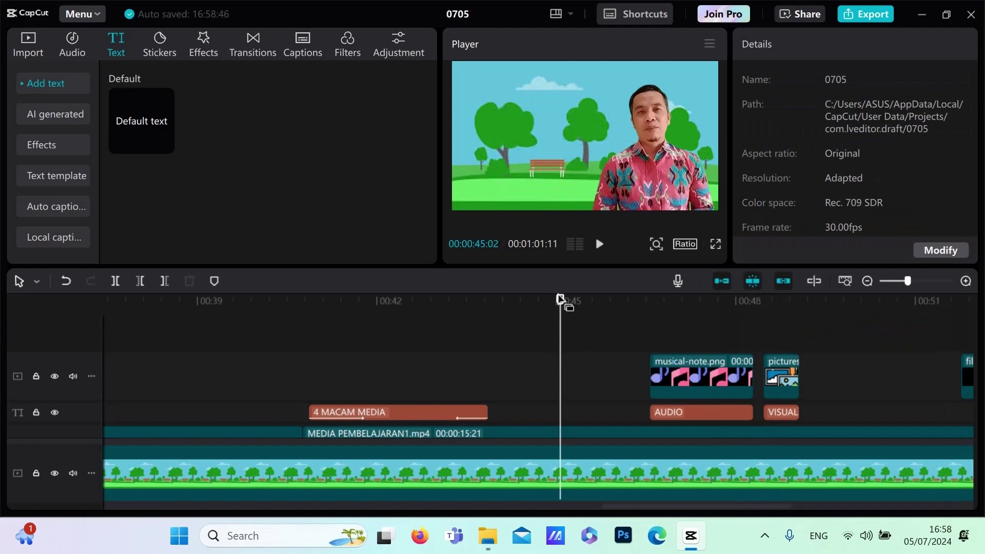
Add a default text clip at 00:00:51:23, where film.png starts, and change its wording to AUDIO VISULA
{"action": "left_click_drag", "start_coordinate": [561, 299], "coordinate": [633, 318]}
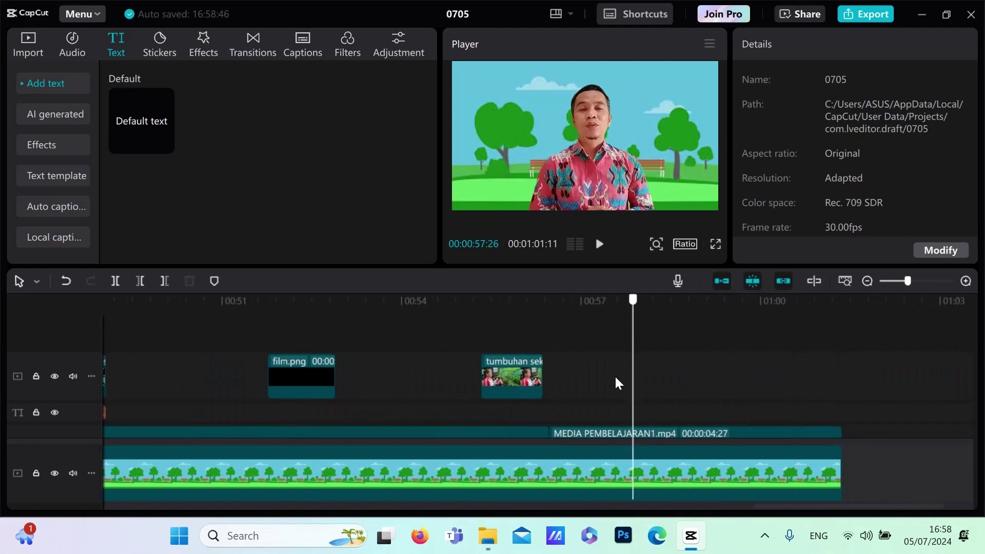
{"action": "left_click_drag", "start_coordinate": [617, 384], "coordinate": [267, 398]}
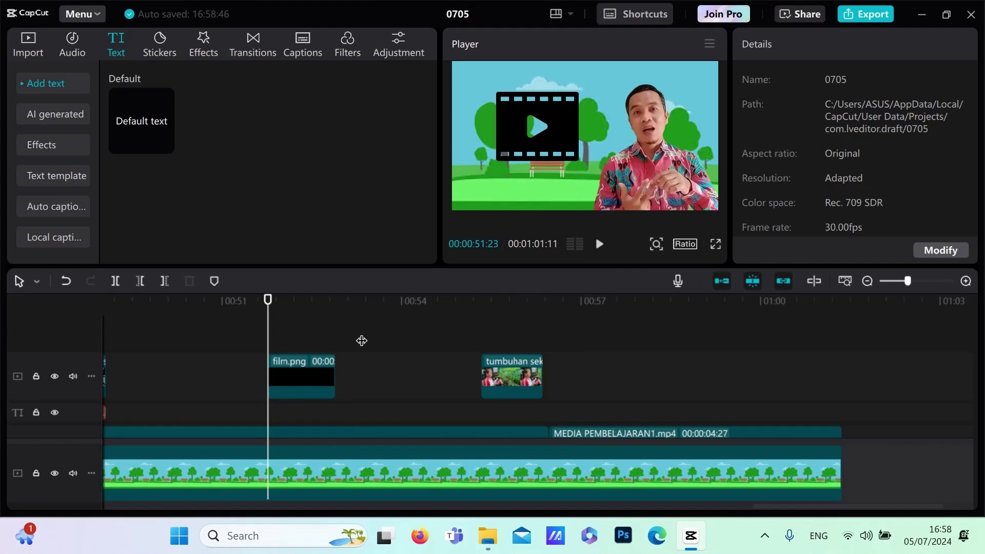
{"action": "left_click", "coordinate": [164, 146]}
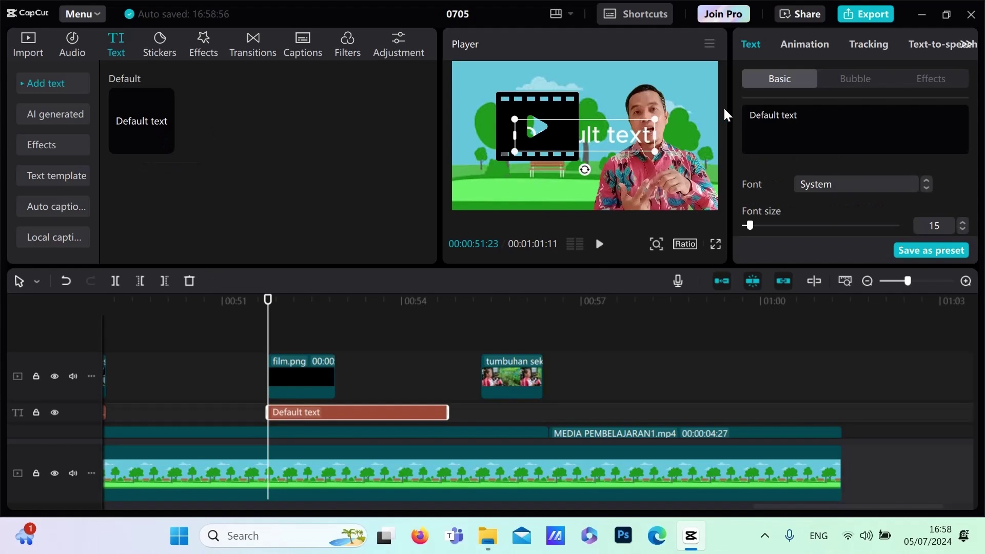
{"action": "key", "text": "BackSpace"}
{"action": "key", "text": "BackSpace"}
{"action": "key", "text": "BackSpace"}
{"action": "key", "text": "BackSpace"}
{"action": "key", "text": "BackSpace"}
{"action": "key", "text": "BackSpace"}
{"action": "key", "text": "BackSpace"}
{"action": "key", "text": "BackSpace"}
{"action": "key", "text": "BackSpace"}
{"action": "key", "text": "BackSpace"}
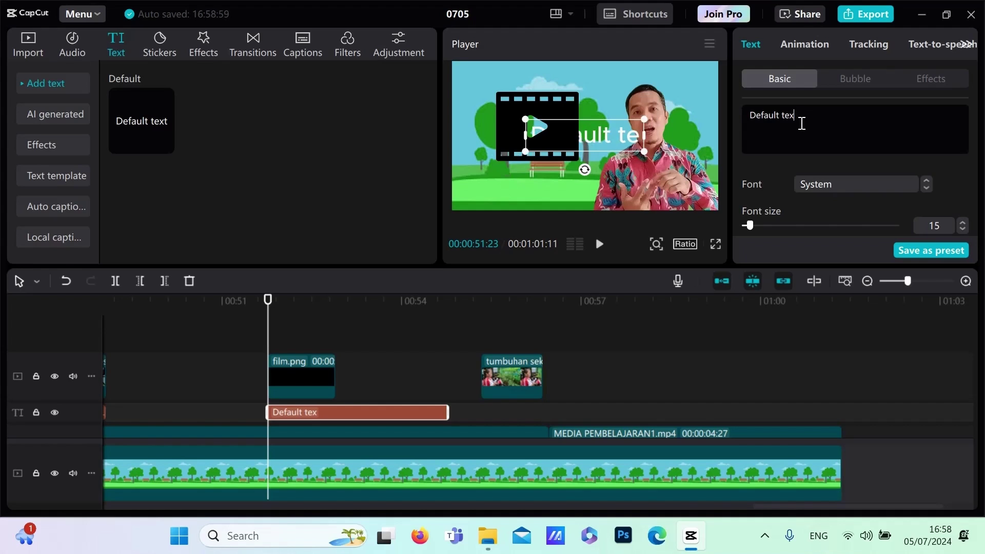
{"action": "key", "text": "BackSpace"}
{"action": "key", "text": "BackSpace"}
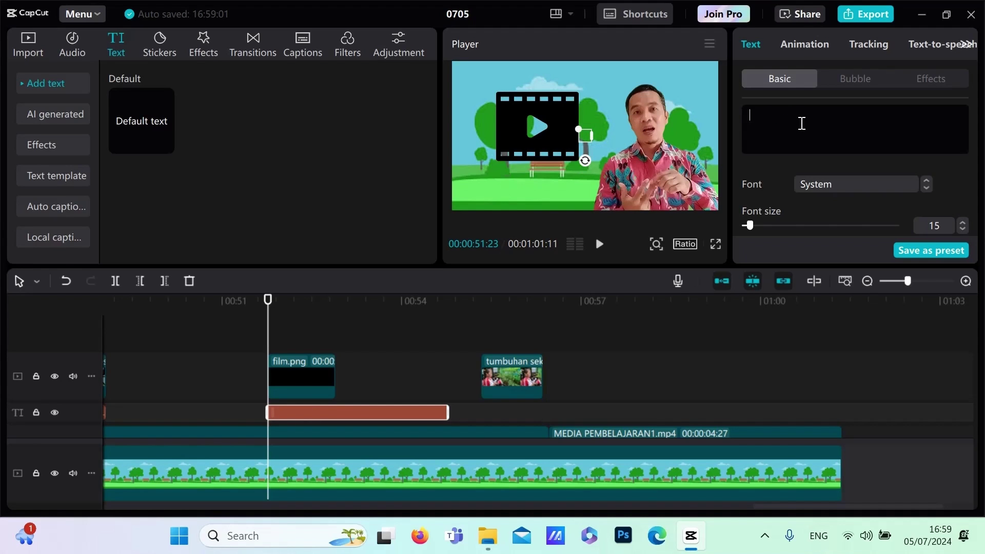
{"action": "type", "text": "AUD"}
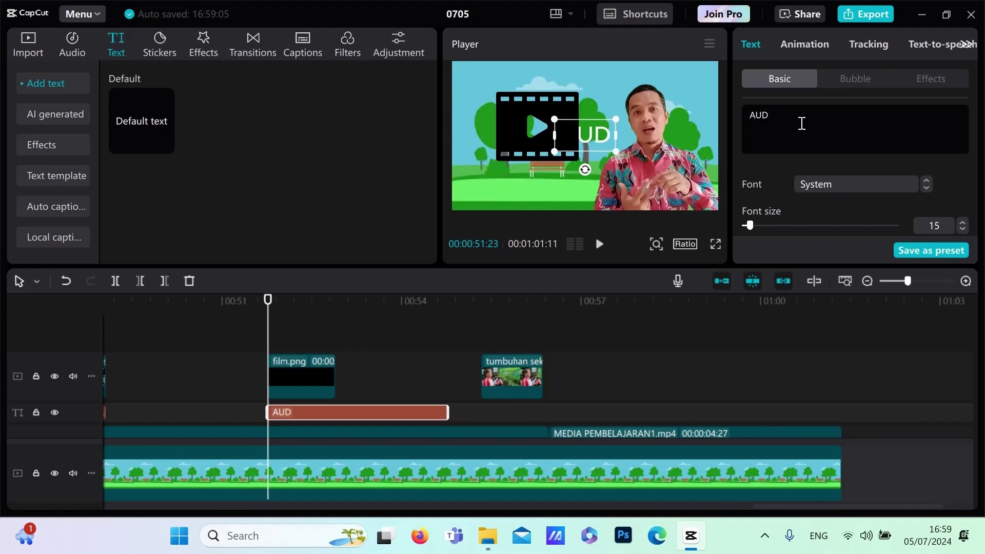
{"action": "type", "text": "IO VISULA"}
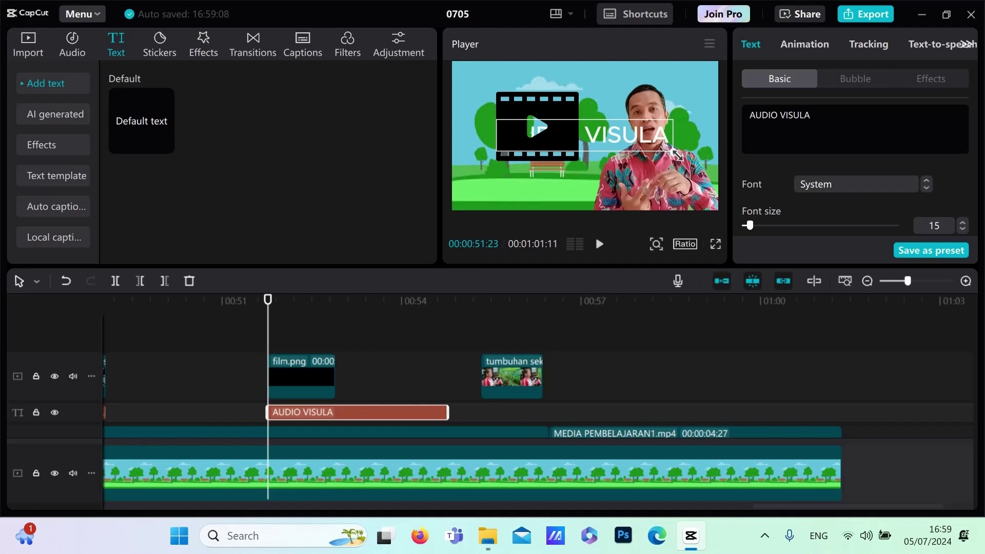
Fit the AUDIO VISULA text at a smaller size below the film image and colour it red (FF0000)
{"action": "left_click_drag", "start_coordinate": [673, 152], "coordinate": [564, 182]}
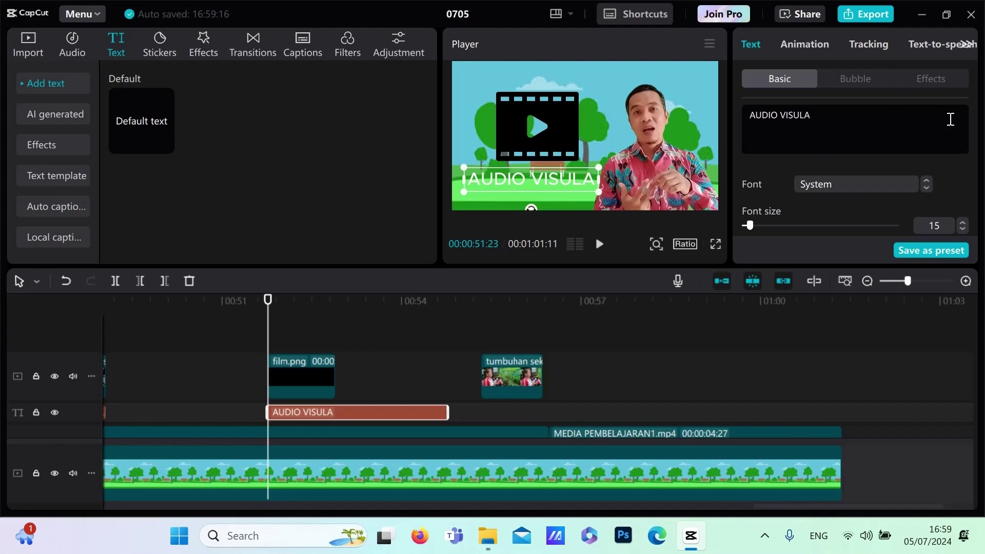
{"action": "left_click_drag", "start_coordinate": [975, 116], "coordinate": [979, 134]}
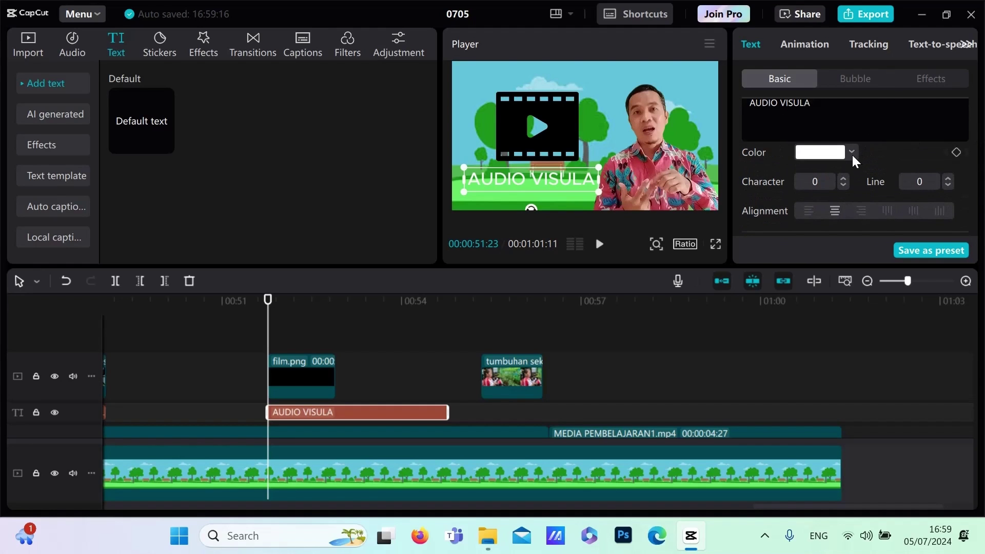
{"action": "left_click", "coordinate": [852, 153]}
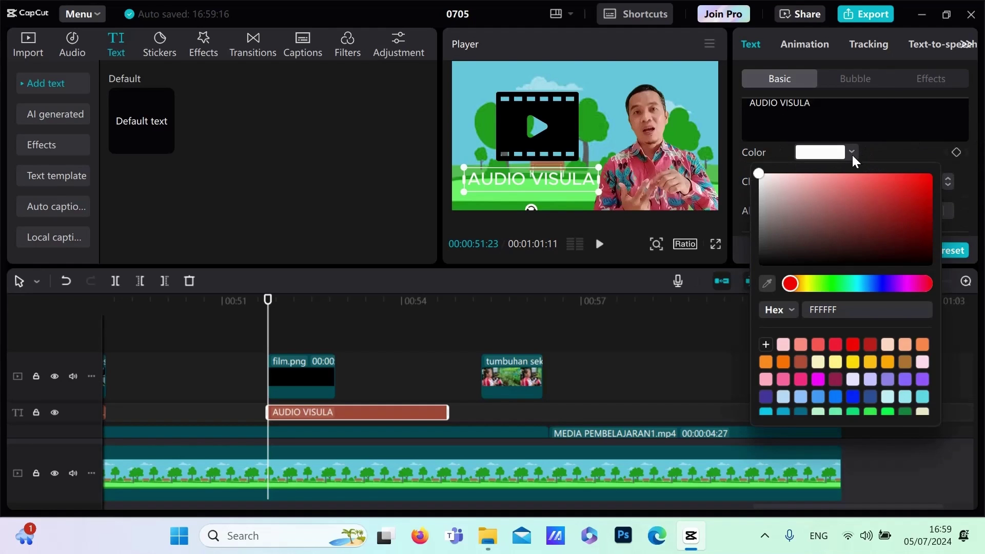
{"action": "left_click", "coordinate": [852, 344]}
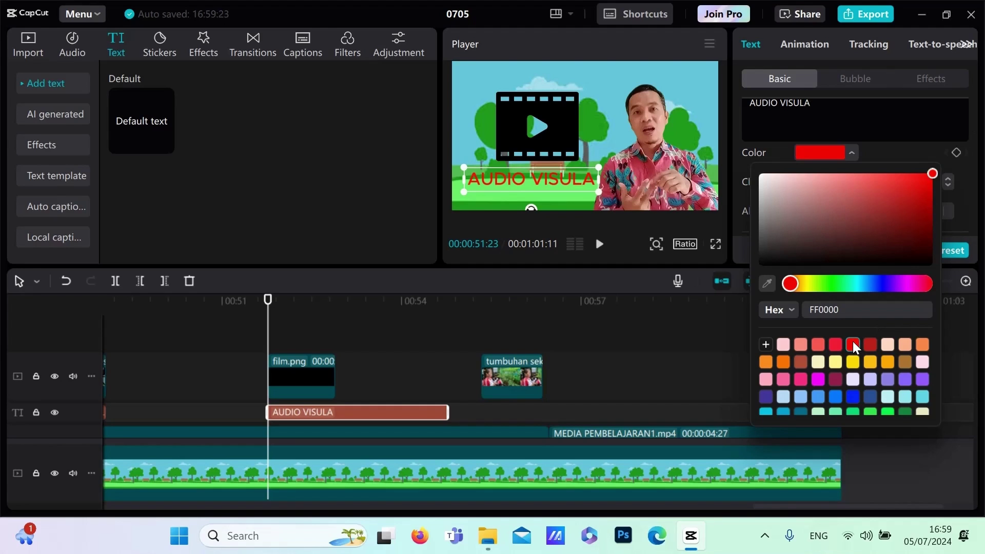
{"action": "left_click", "coordinate": [679, 331]}
Trim the AUDIO VISULA text clip to end together with film.png
{"action": "left_click", "coordinate": [307, 404]}
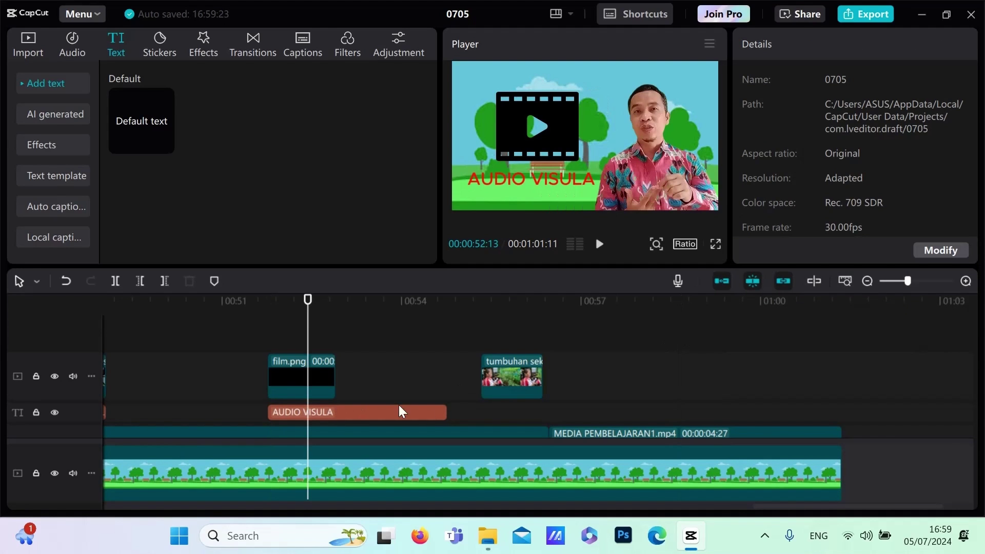
{"action": "left_click_drag", "start_coordinate": [444, 414], "coordinate": [338, 411]}
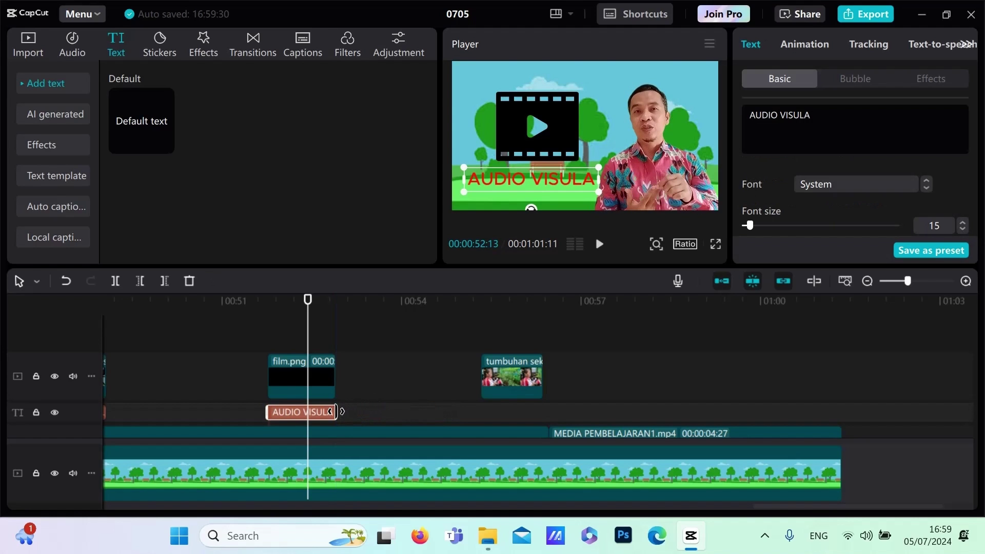
Play back the plant photo's segment from 00:00:55:01, and return the playhead to the photo's start at 00:00:55:10
{"action": "left_click", "coordinate": [310, 302]}
{"action": "left_click_drag", "start_coordinate": [332, 307], "coordinate": [469, 334]}
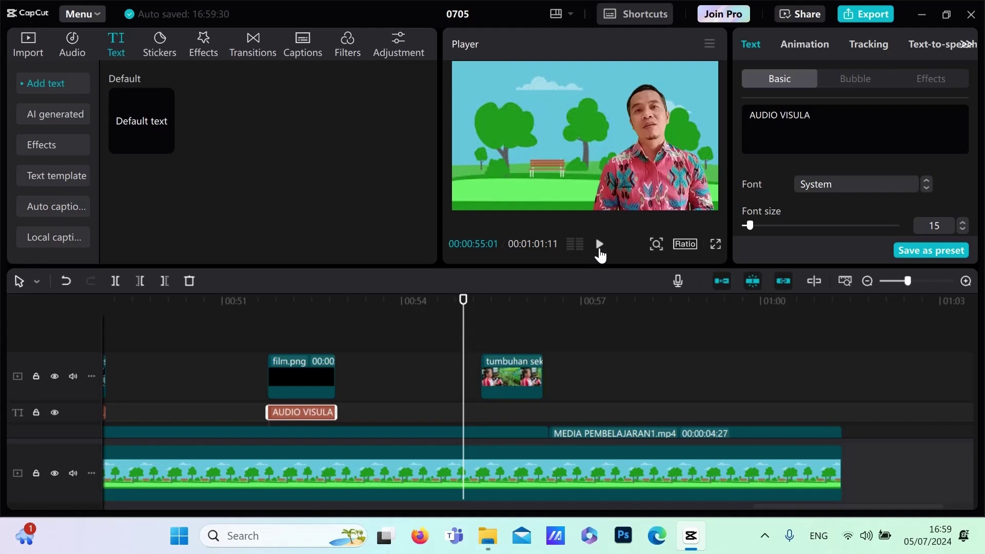
{"action": "left_click", "coordinate": [599, 245]}
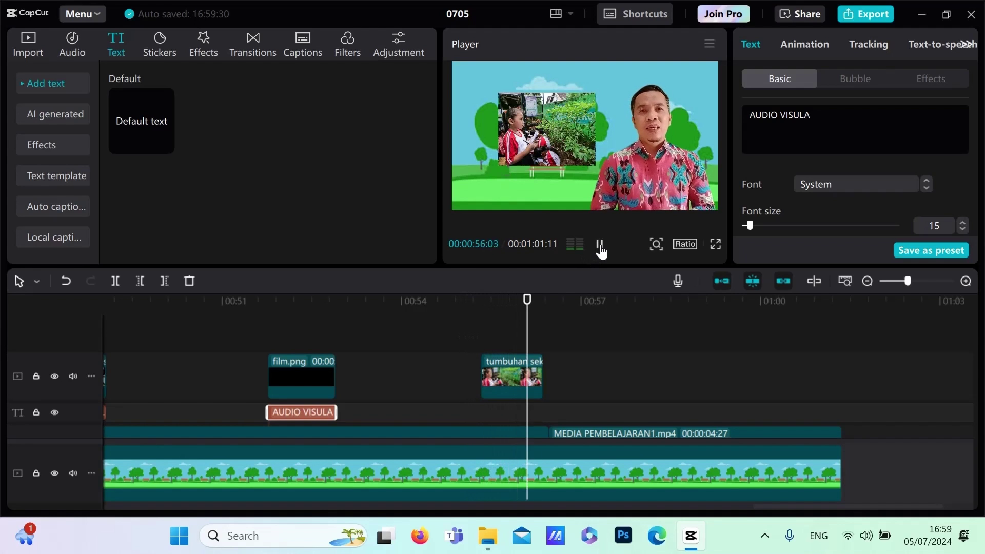
{"action": "left_click", "coordinate": [599, 245]}
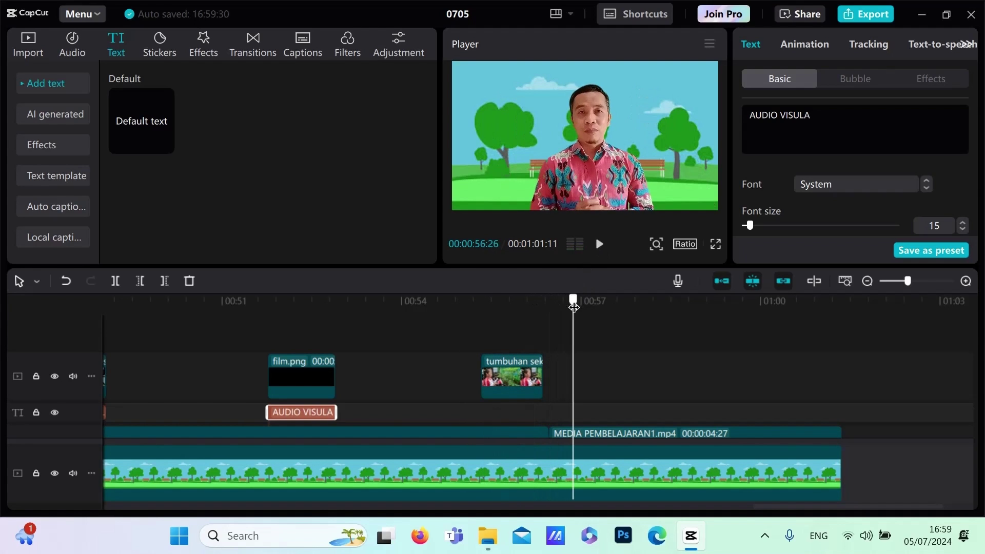
{"action": "left_click_drag", "start_coordinate": [574, 306], "coordinate": [481, 318]}
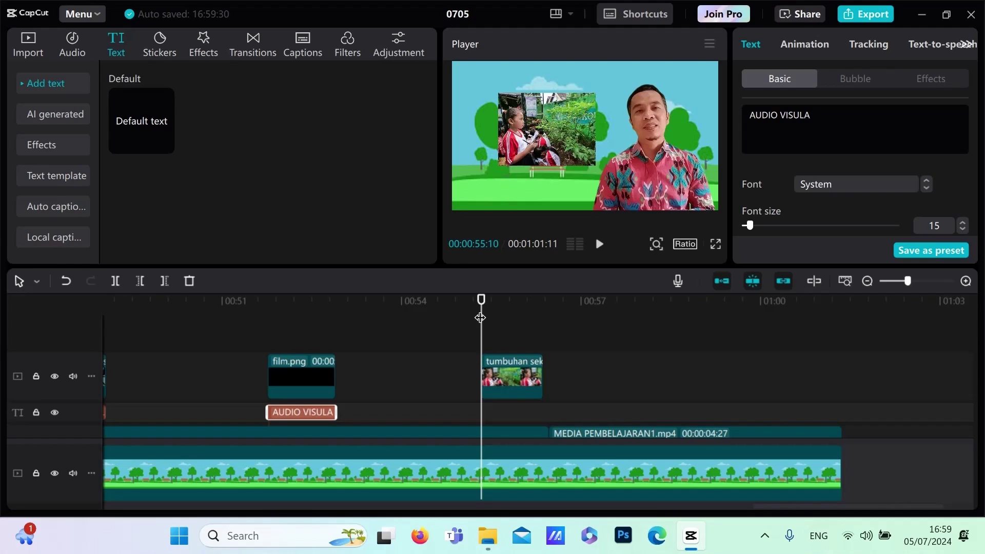
Add a default text clip at 00:00:55:10, where the plant photo starts, and change its wording to LINGKUNGAN
{"action": "left_click", "coordinate": [165, 141]}
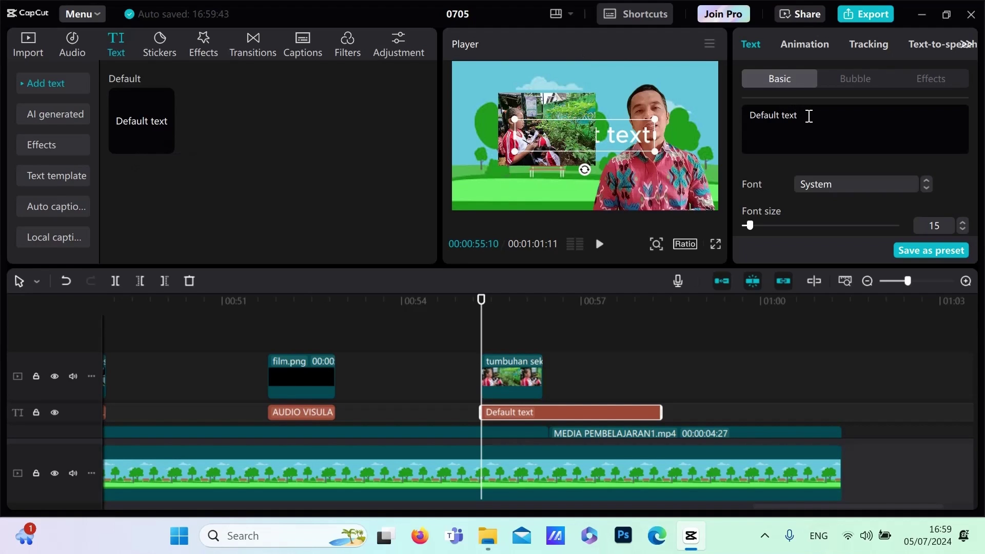
{"action": "key", "text": "BackSpace"}
{"action": "key", "text": "BackSpace"}
{"action": "key", "text": "BackSpace"}
{"action": "key", "text": "BackSpace"}
{"action": "key", "text": "BackSpace"}
{"action": "key", "text": "BackSpace"}
{"action": "key", "text": "BackSpace"}
{"action": "key", "text": "BackSpace"}
{"action": "key", "text": "BackSpace"}
{"action": "key", "text": "BackSpace"}
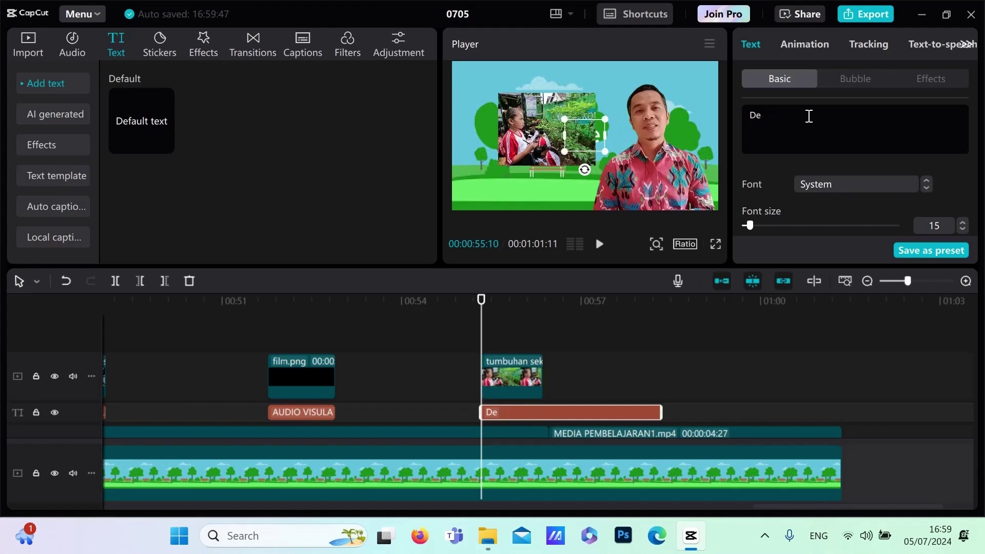
{"action": "key", "text": "BackSpace"}
{"action": "key", "text": "BackSpace"}
{"action": "type", "text": "L"}
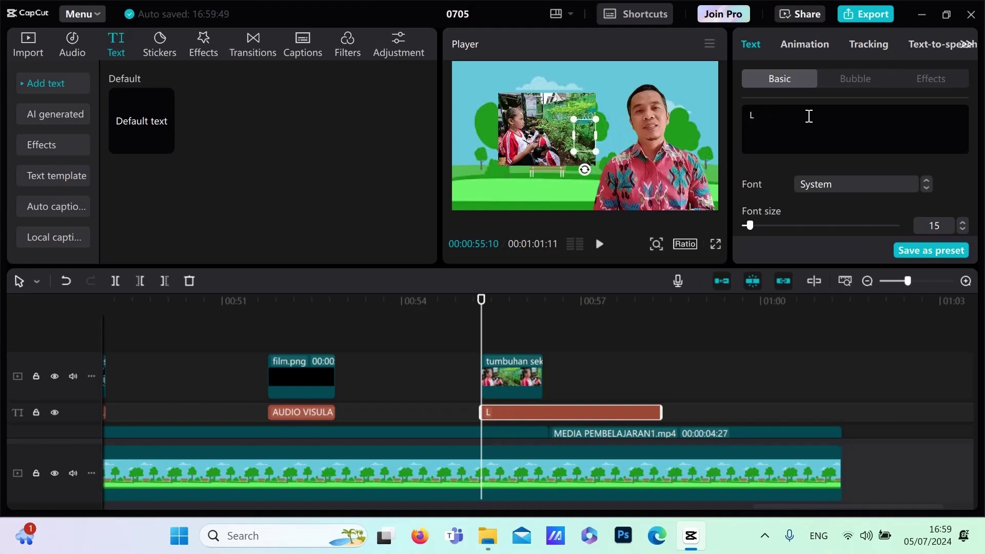
{"action": "type", "text": "INGKUNGAN"}
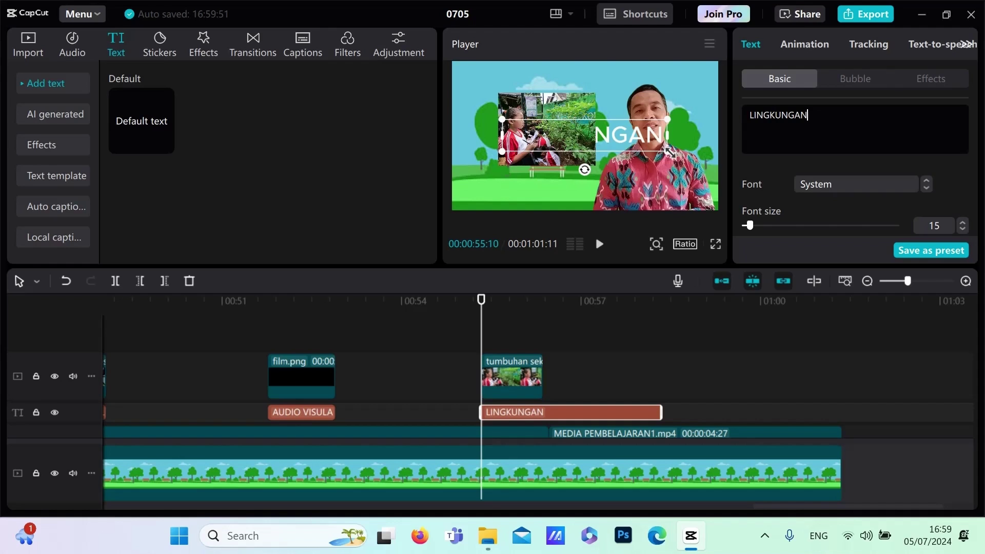
Fit the LINGKUNGAN text at a smaller size below the plant photo and colour it red
{"action": "left_click_drag", "start_coordinate": [668, 152], "coordinate": [574, 187]}
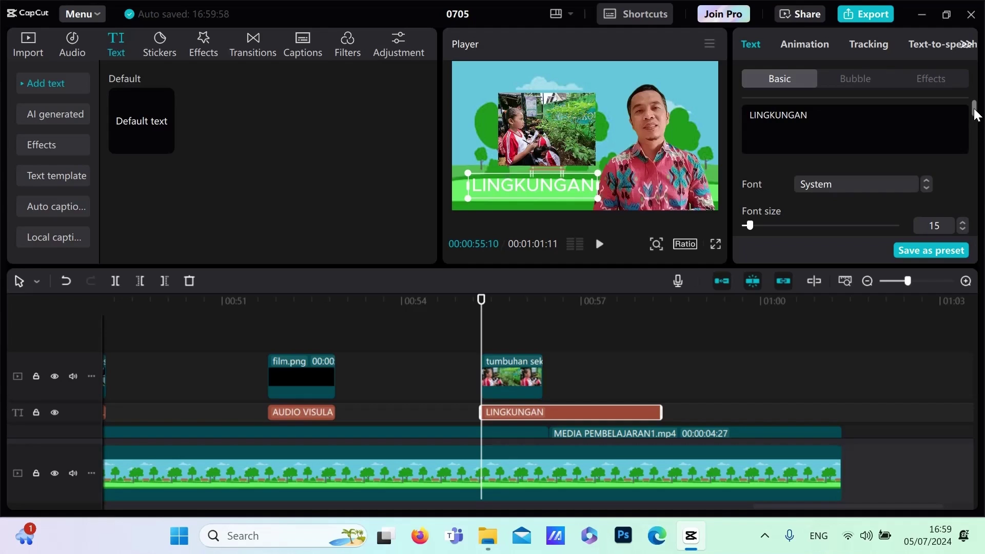
{"action": "left_click_drag", "start_coordinate": [974, 104], "coordinate": [977, 128]}
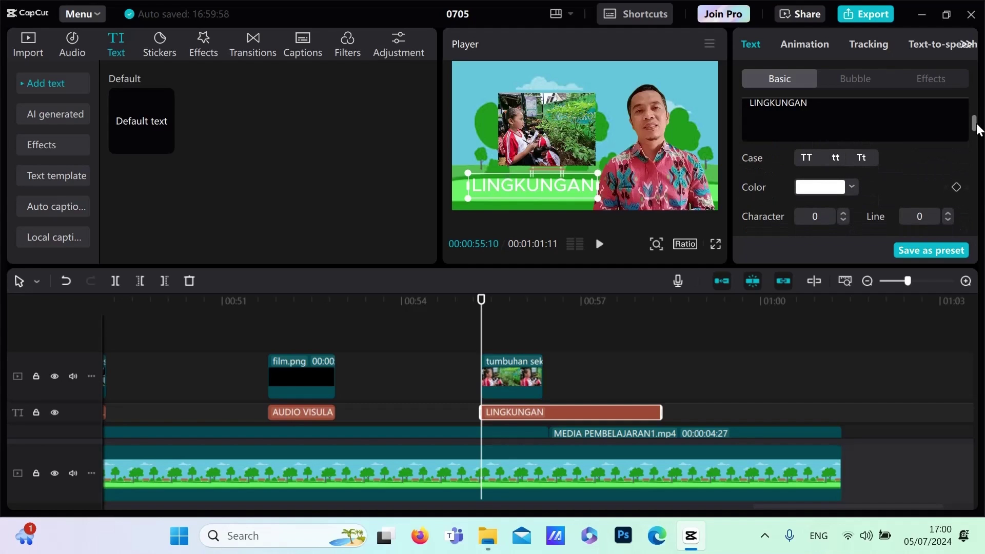
{"action": "left_click", "coordinate": [852, 185]}
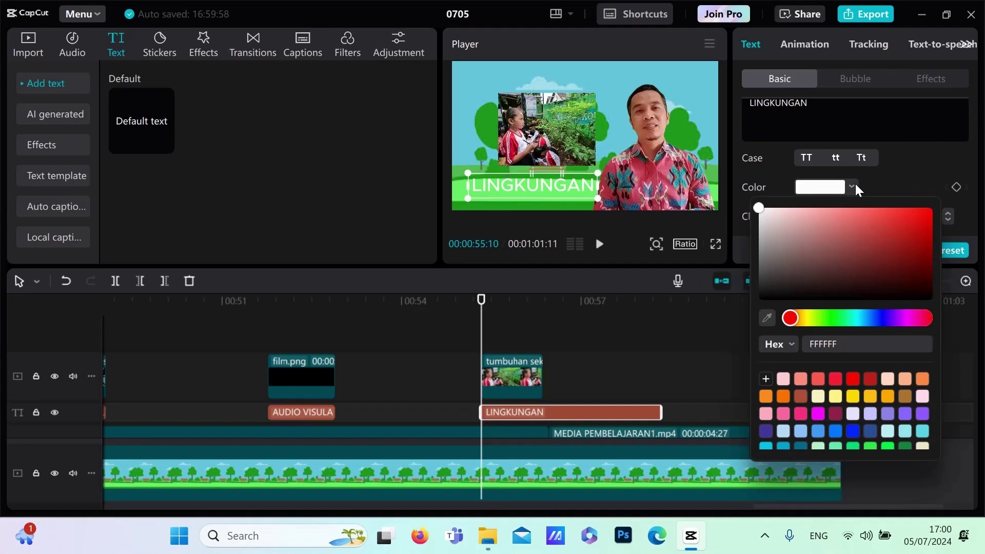
{"action": "left_click", "coordinate": [854, 381]}
{"action": "left_click", "coordinate": [704, 350]}
{"action": "left_click", "coordinate": [703, 348]}
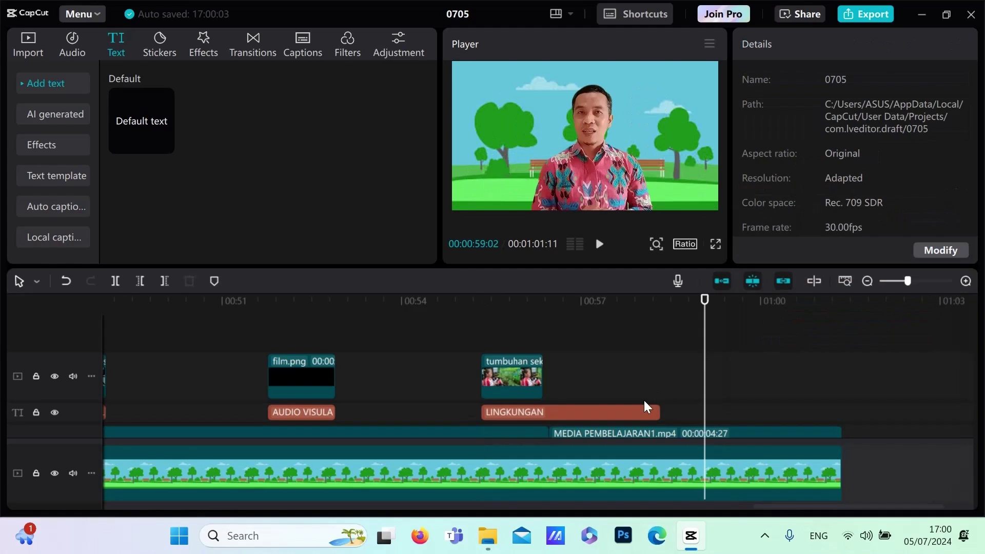
Trim the LINGKUNGAN text clip to end together with the plant photo, and return the playhead to 00:00:55:10
{"action": "left_click", "coordinate": [646, 413]}
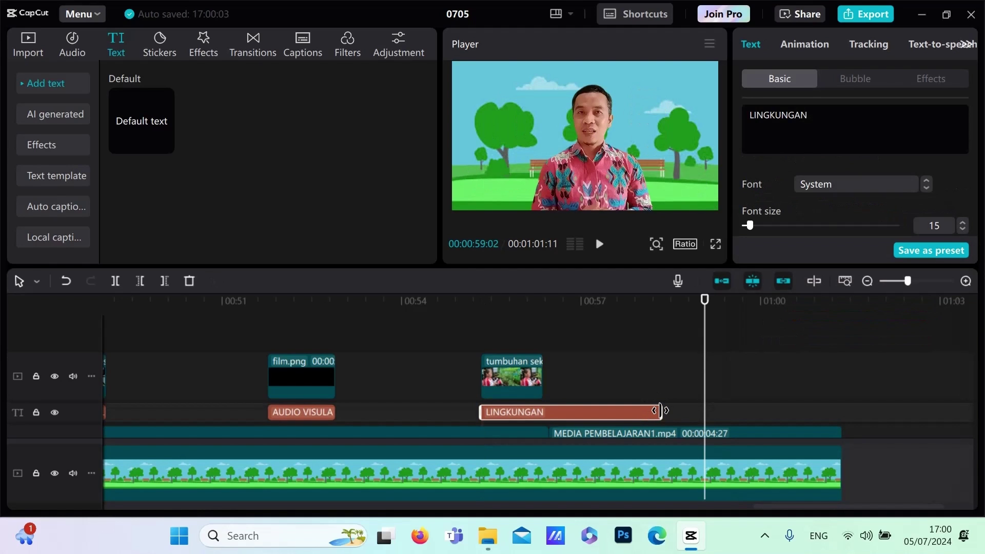
{"action": "left_click_drag", "start_coordinate": [600, 409], "coordinate": [544, 412]}
{"action": "left_click_drag", "start_coordinate": [705, 301], "coordinate": [482, 367]}
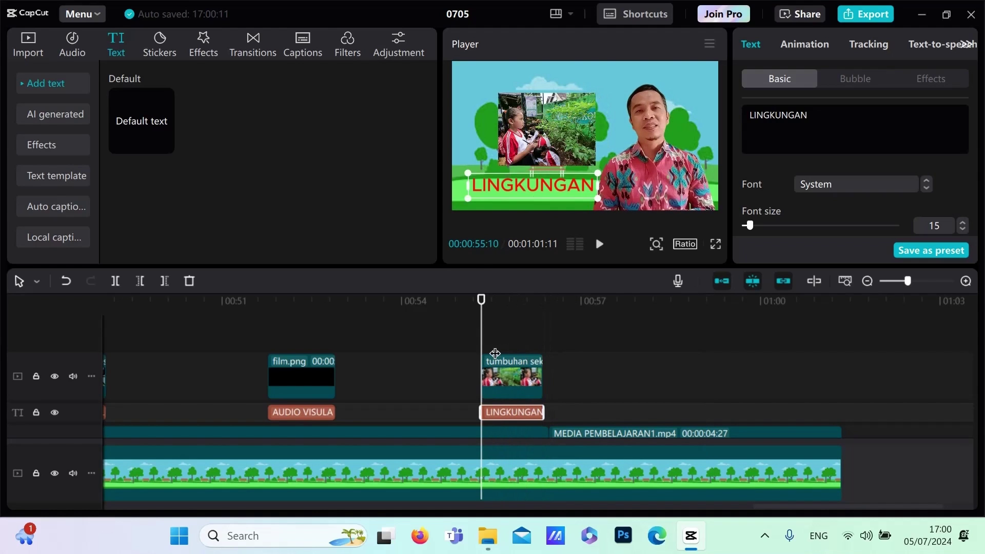
Play back the whole video from 00:00:00:00 to its end, and return the playhead to the start
{"action": "left_click", "coordinate": [598, 245]}
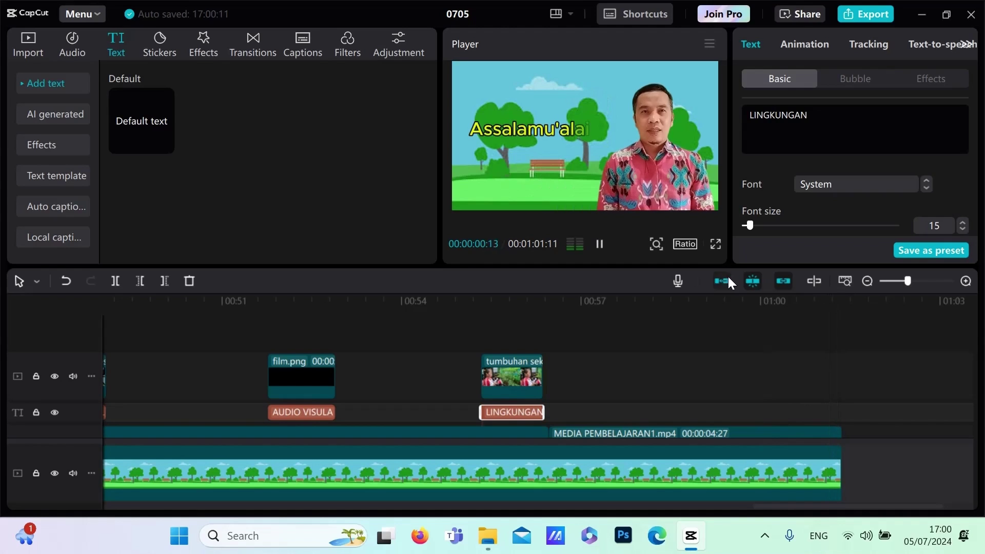
{"action": "left_click", "coordinate": [599, 246]}
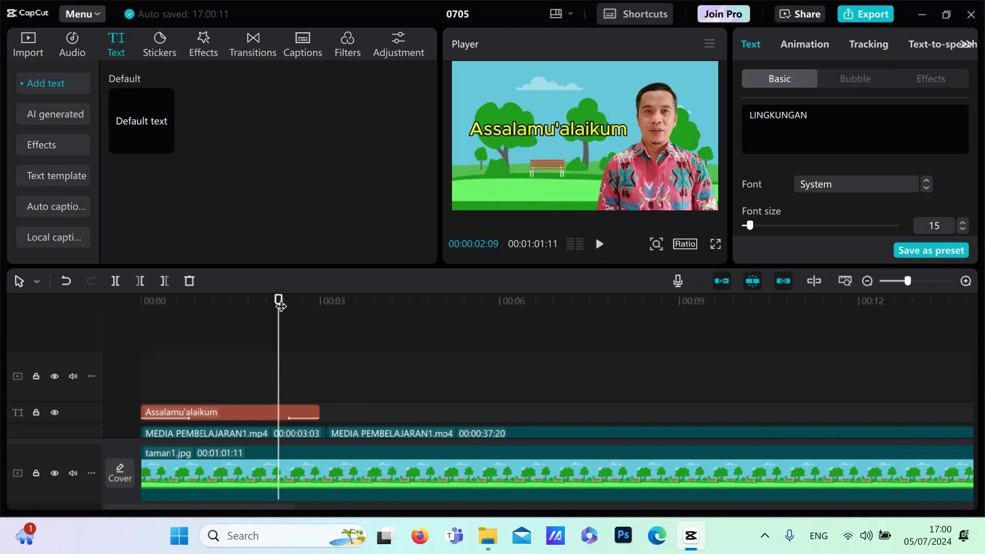
{"action": "left_click_drag", "start_coordinate": [280, 304], "coordinate": [140, 329]}
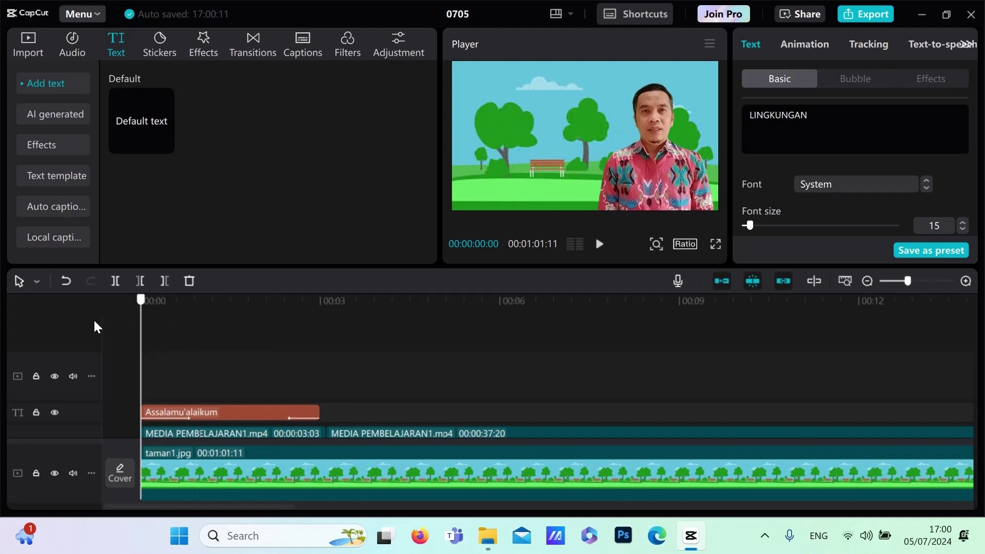
{"action": "left_click", "coordinate": [599, 245]}
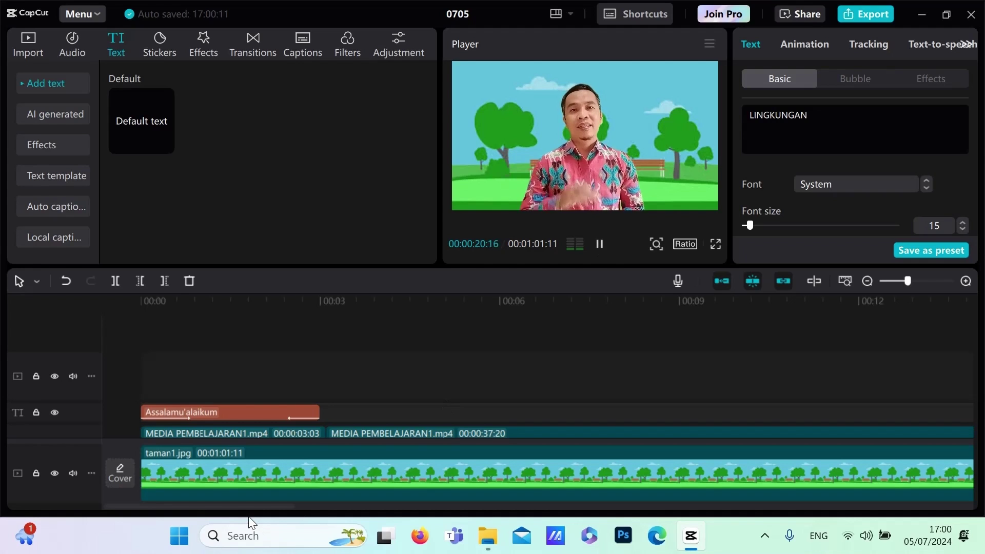
{"action": "left_click_drag", "start_coordinate": [260, 506], "coordinate": [366, 518]}
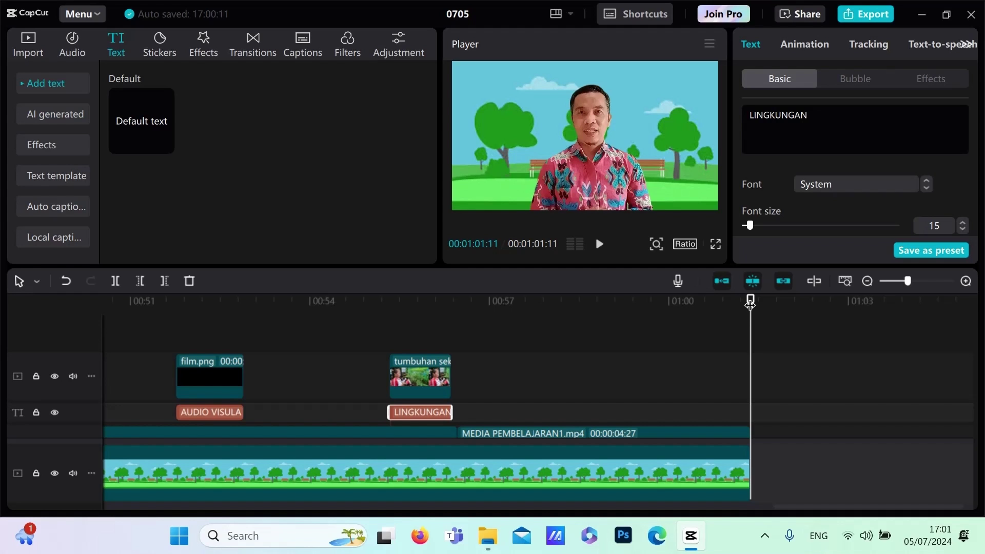
{"action": "left_click_drag", "start_coordinate": [750, 304], "coordinate": [39, 368]}
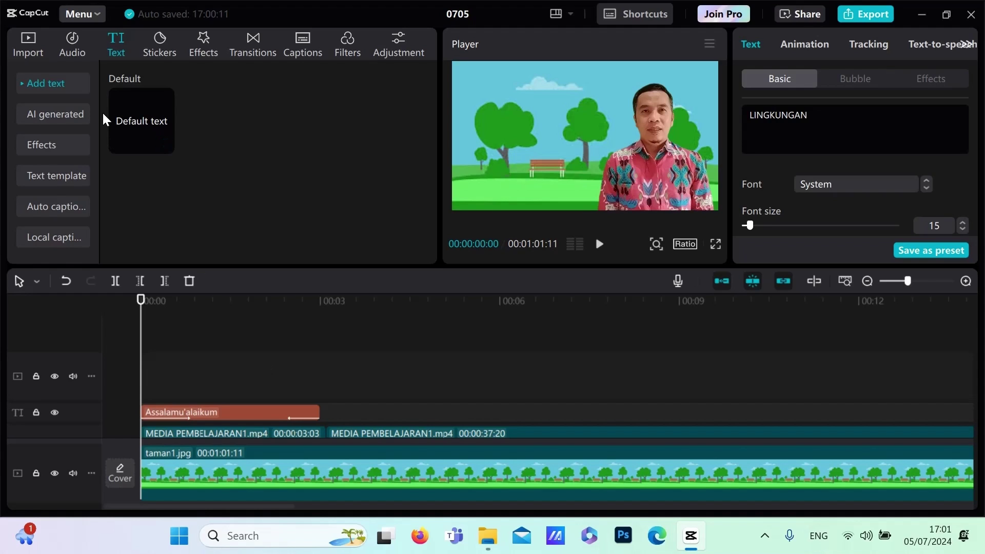
Look over the imported media, the timeline tracks and the voiceover recording options
{"action": "left_click", "coordinate": [30, 54]}
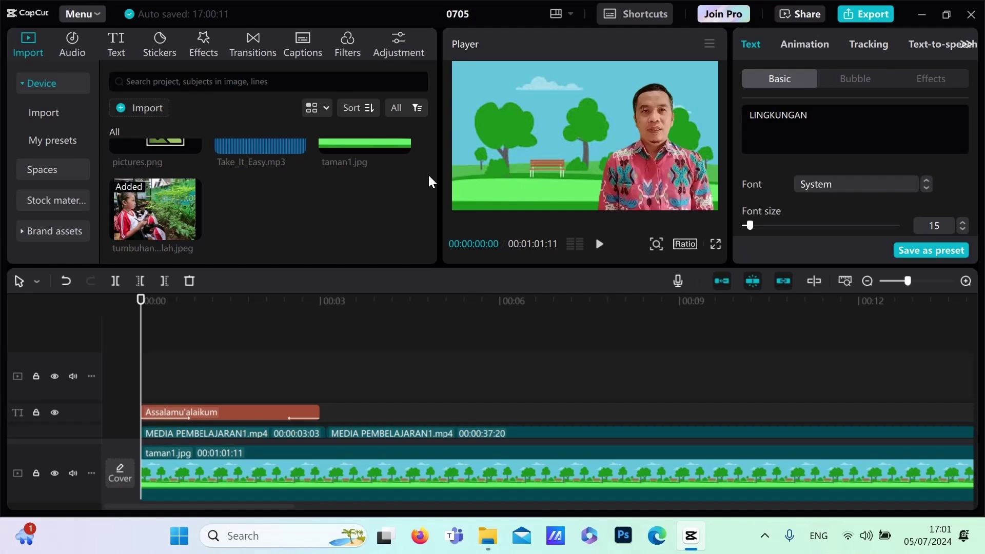
{"action": "left_click_drag", "start_coordinate": [435, 220], "coordinate": [435, 194]}
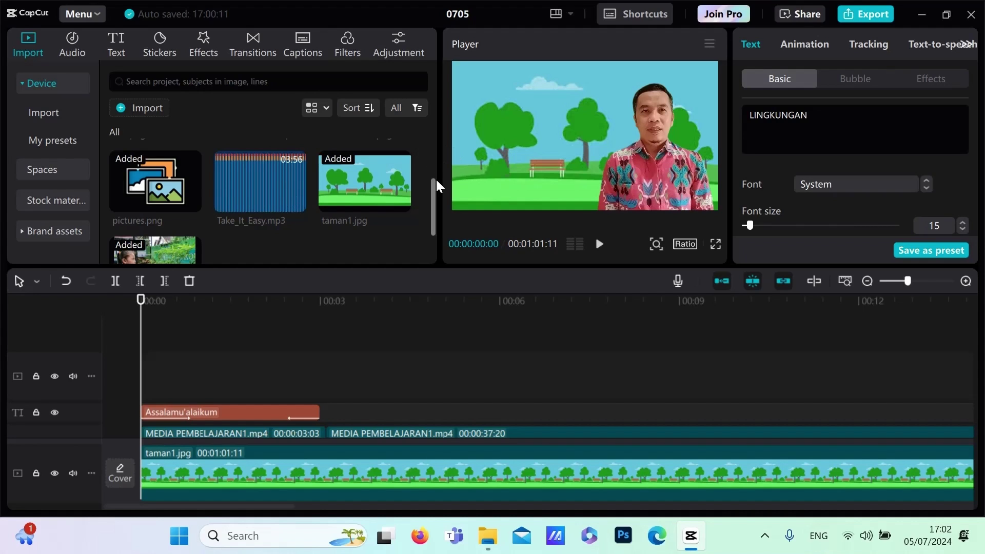
{"action": "left_click_drag", "start_coordinate": [435, 189], "coordinate": [434, 211]}
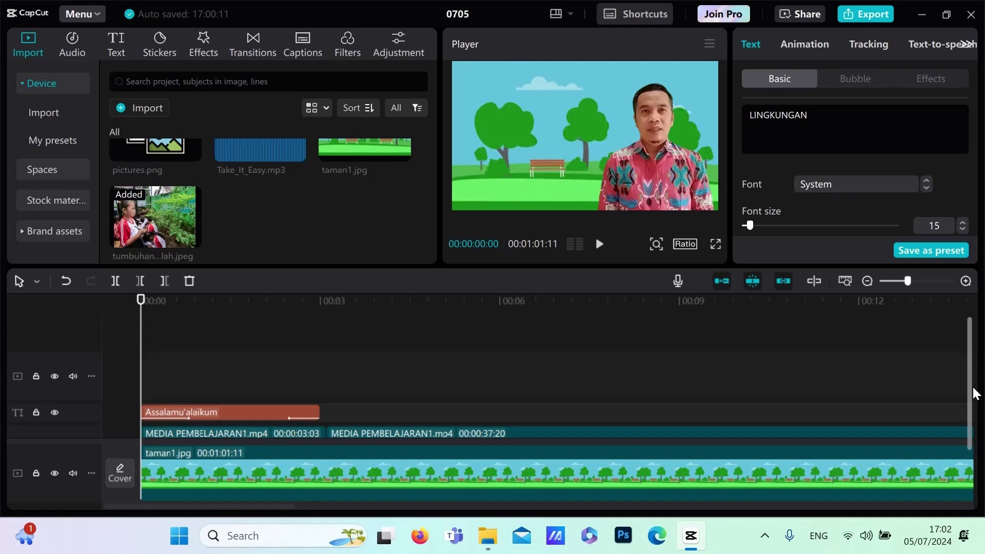
{"action": "scroll", "coordinate": [974, 410], "scroll_direction": "down", "scroll_amount": 3}
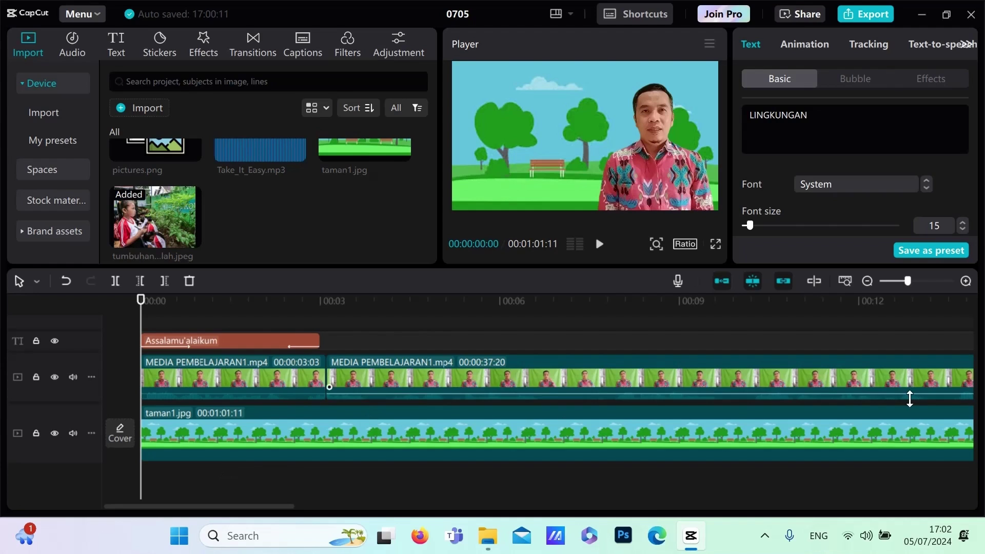
{"action": "scroll", "coordinate": [975, 410], "scroll_direction": "up", "scroll_amount": 2}
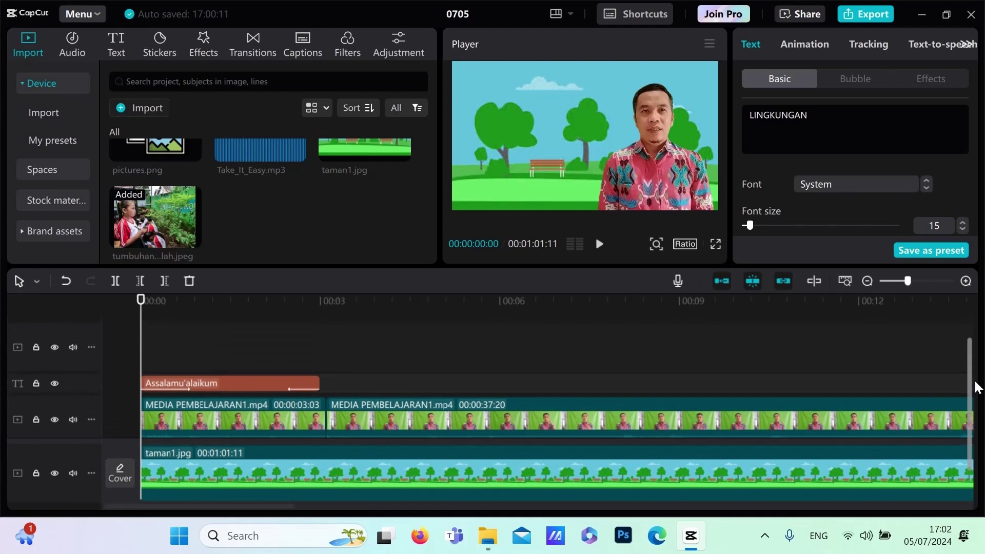
{"action": "scroll", "coordinate": [974, 390], "scroll_direction": "down", "scroll_amount": 2}
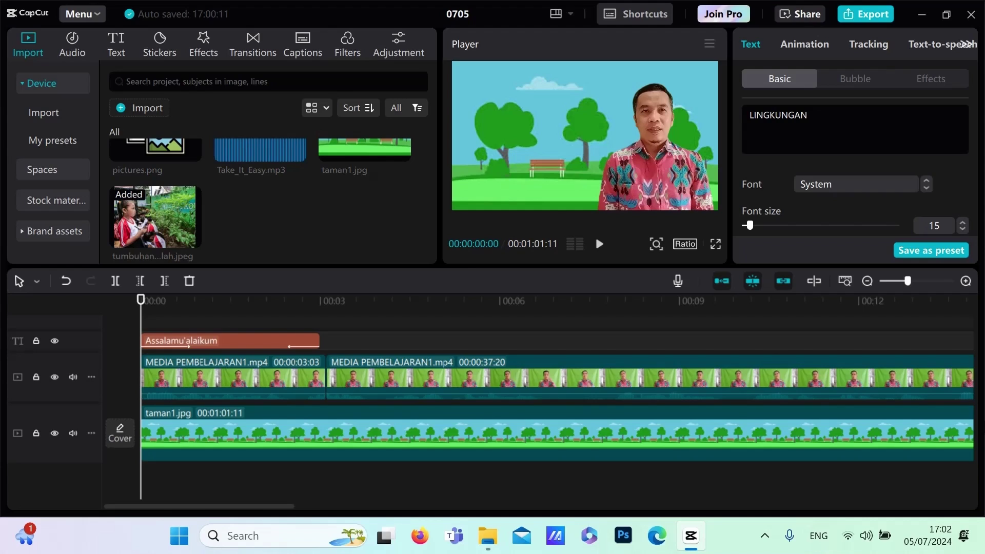
{"action": "left_click", "coordinate": [676, 280]}
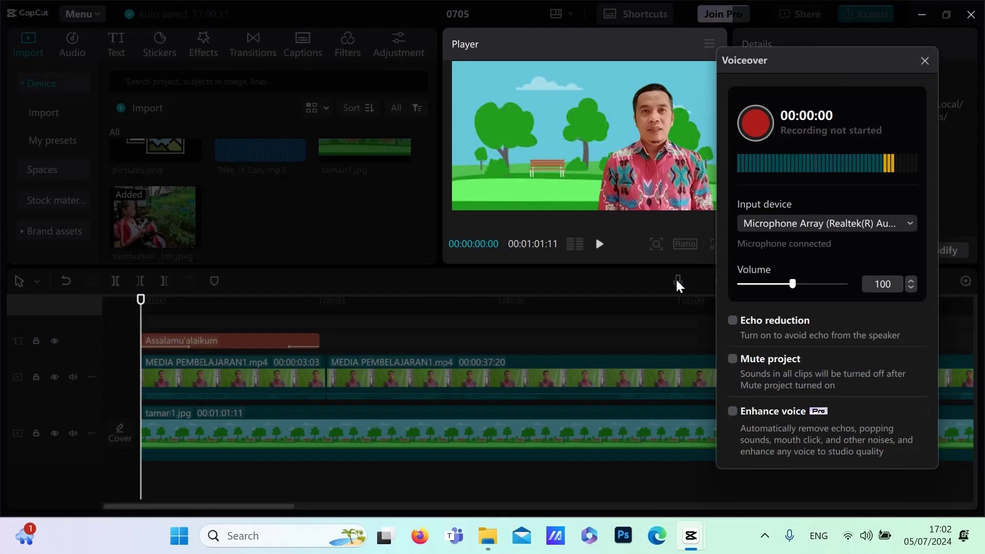
{"action": "left_click", "coordinate": [925, 62]}
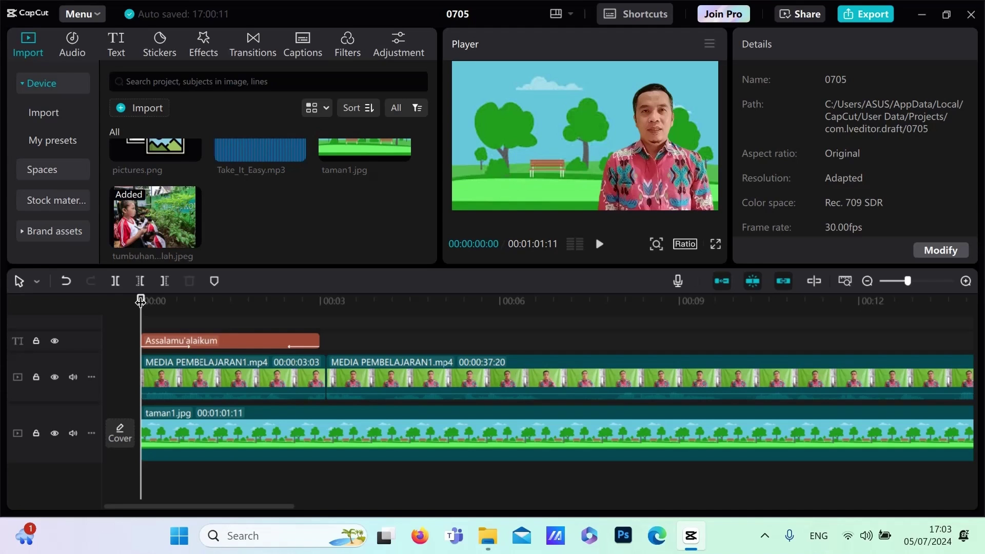
Move the playhead to the end of the video and set the project's aspect ratio to 16:9
{"action": "left_click_drag", "start_coordinate": [140, 309], "coordinate": [952, 349]}
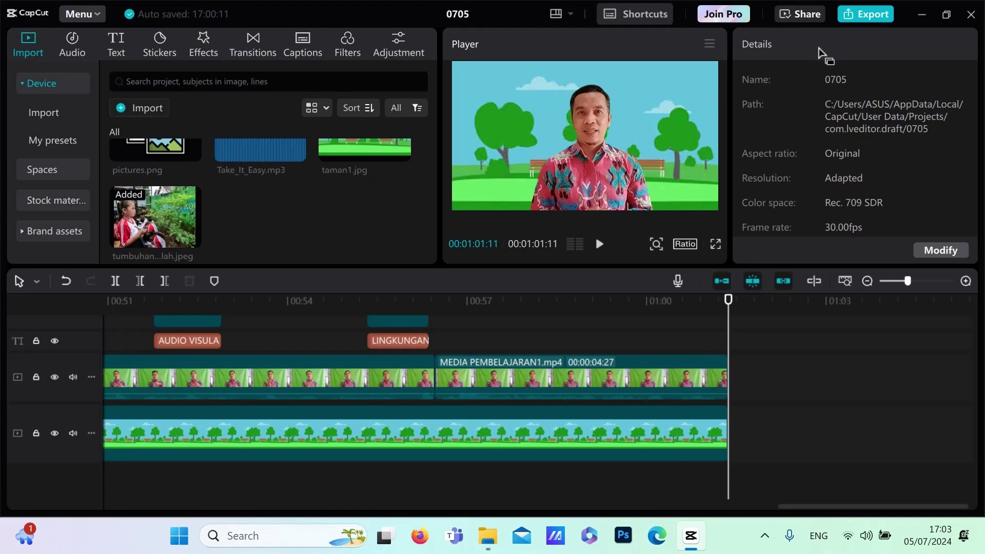
{"action": "left_click", "coordinate": [681, 244]}
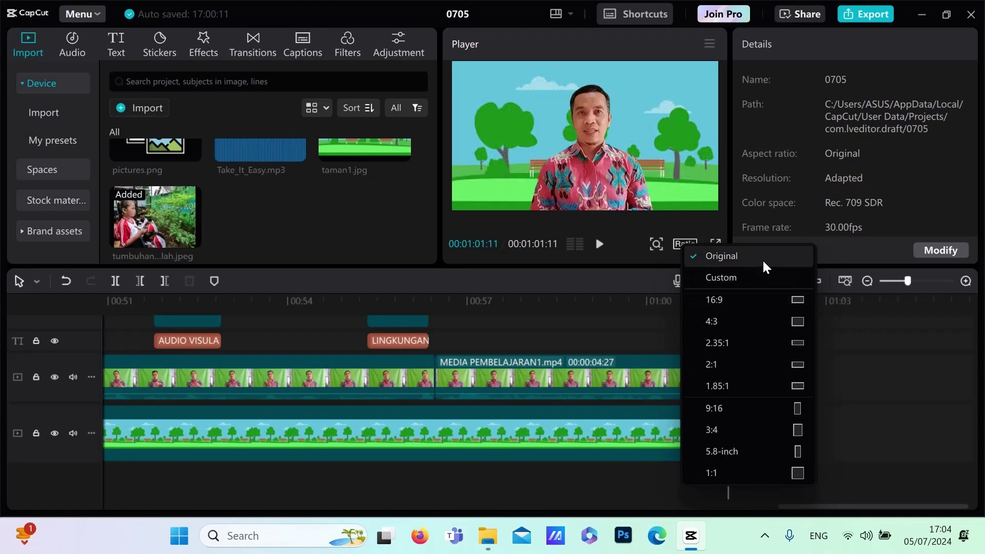
{"action": "left_click", "coordinate": [766, 303]}
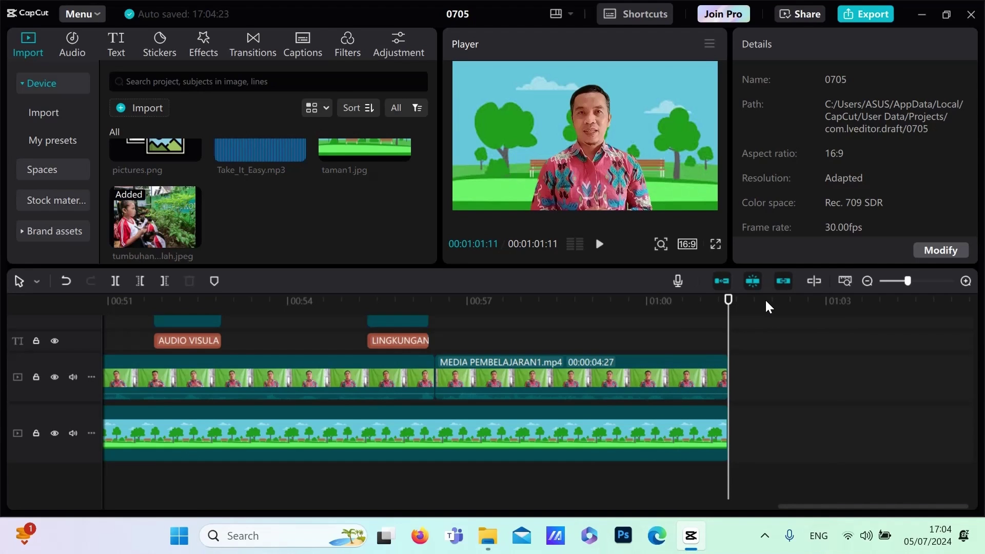
Export the video to drive D under the name VIDEO MEDIA PEMBELAJARAN as a 1080P mp4 at 30fps
{"action": "left_click", "coordinate": [865, 17]}
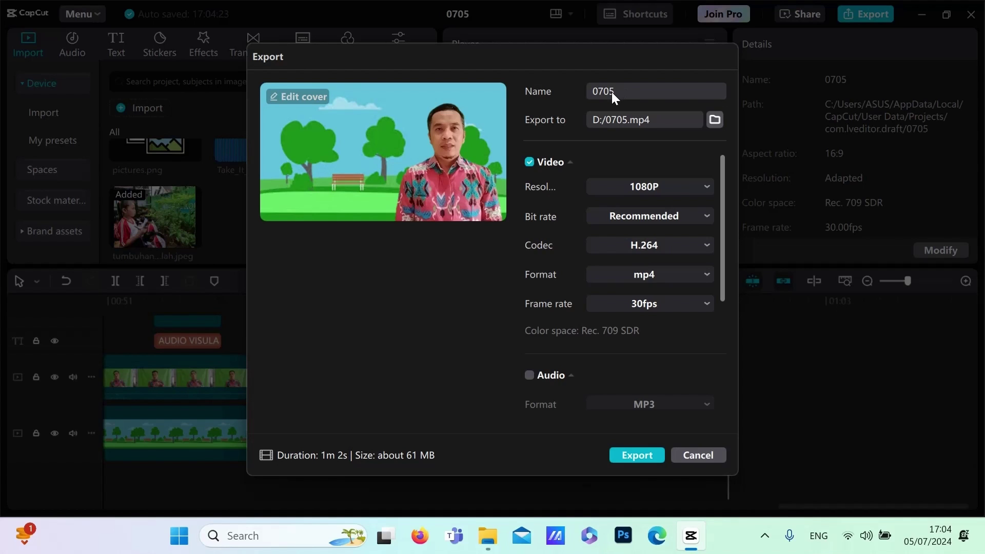
{"action": "key", "text": "BackSpace"}
{"action": "key", "text": "BackSpace"}
{"action": "key", "text": "BackSpace"}
{"action": "key", "text": "BackSpace"}
{"action": "type", "text": "VIDEO MEDIA PE"}
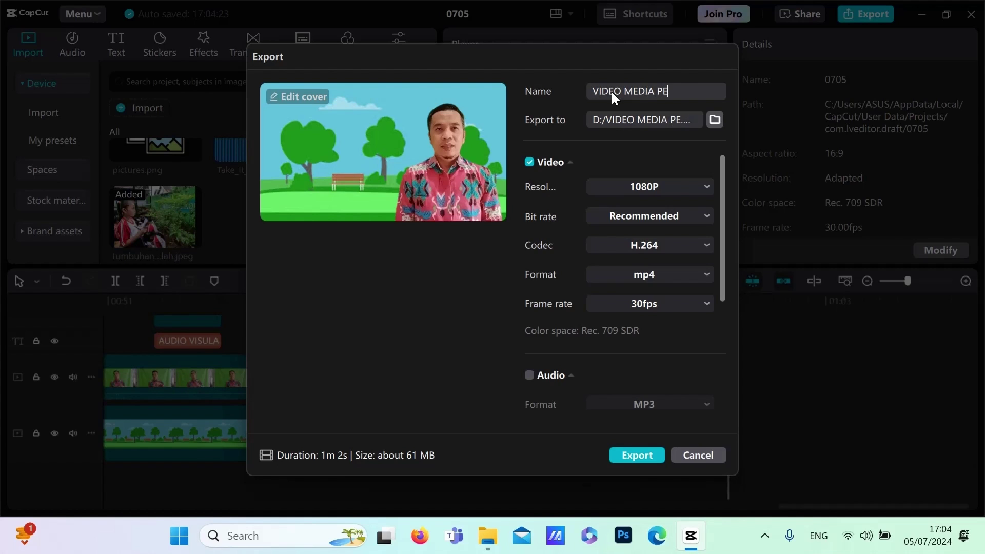
{"action": "type", "text": "MBELAJARAN"}
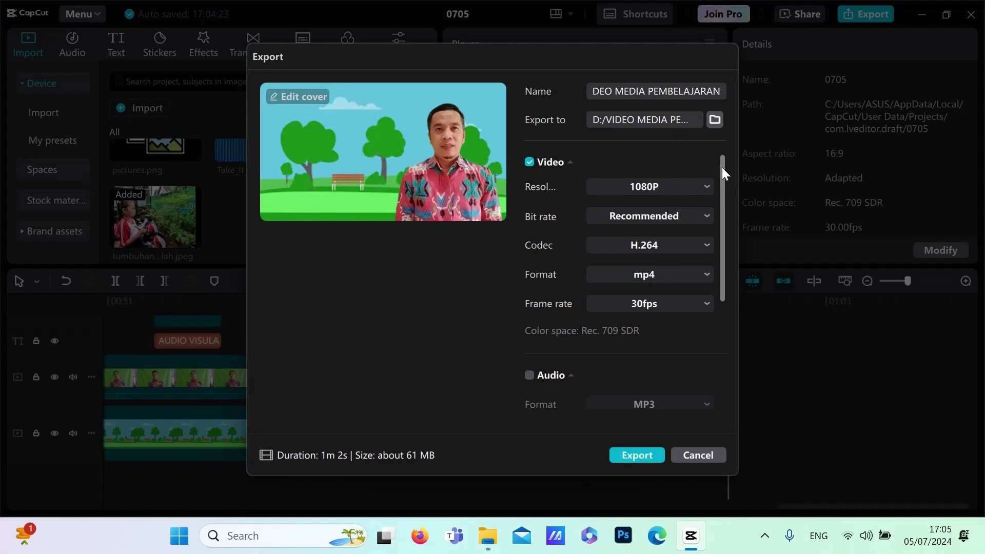
{"action": "left_click_drag", "start_coordinate": [722, 167], "coordinate": [726, 277]}
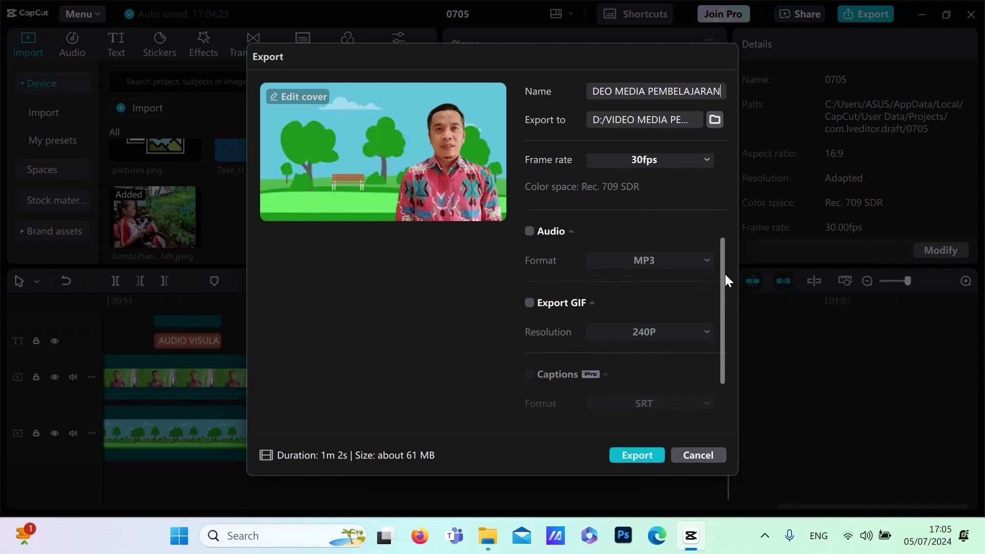
{"action": "left_click", "coordinate": [635, 456]}
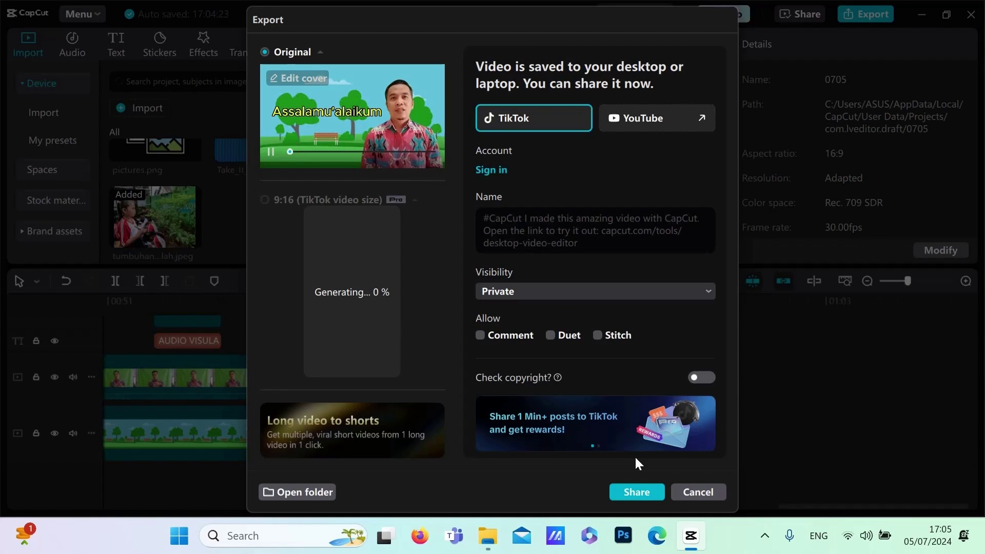